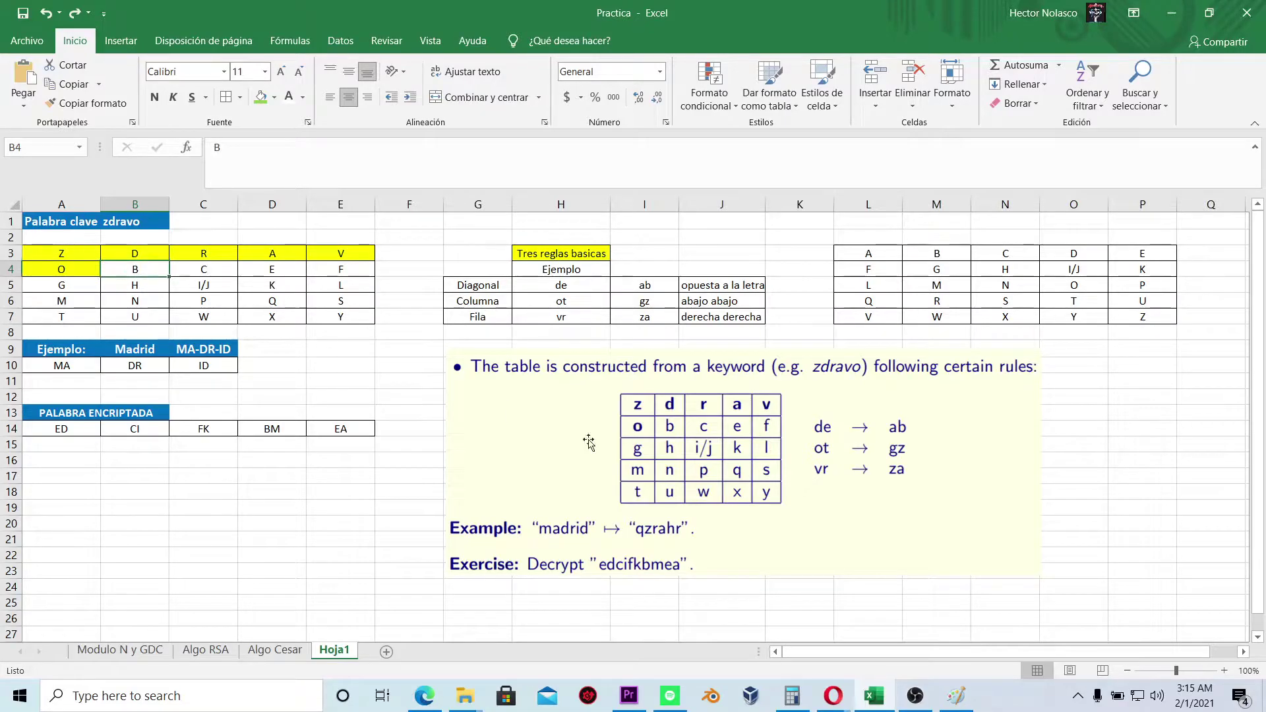
# - Fill the D cell B3 and the E cell D4 of the zdravo key table green
pyautogui.click(581, 416)
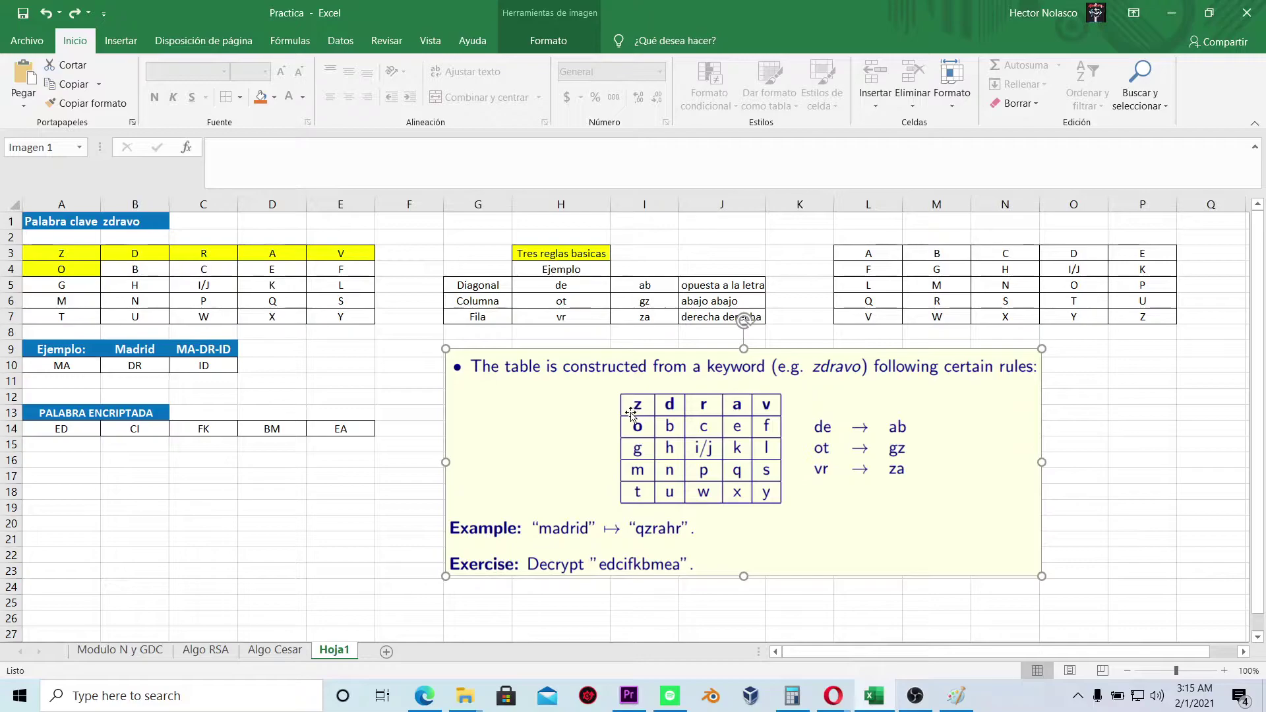
pyautogui.click(111, 221)
pyautogui.click(88, 224)
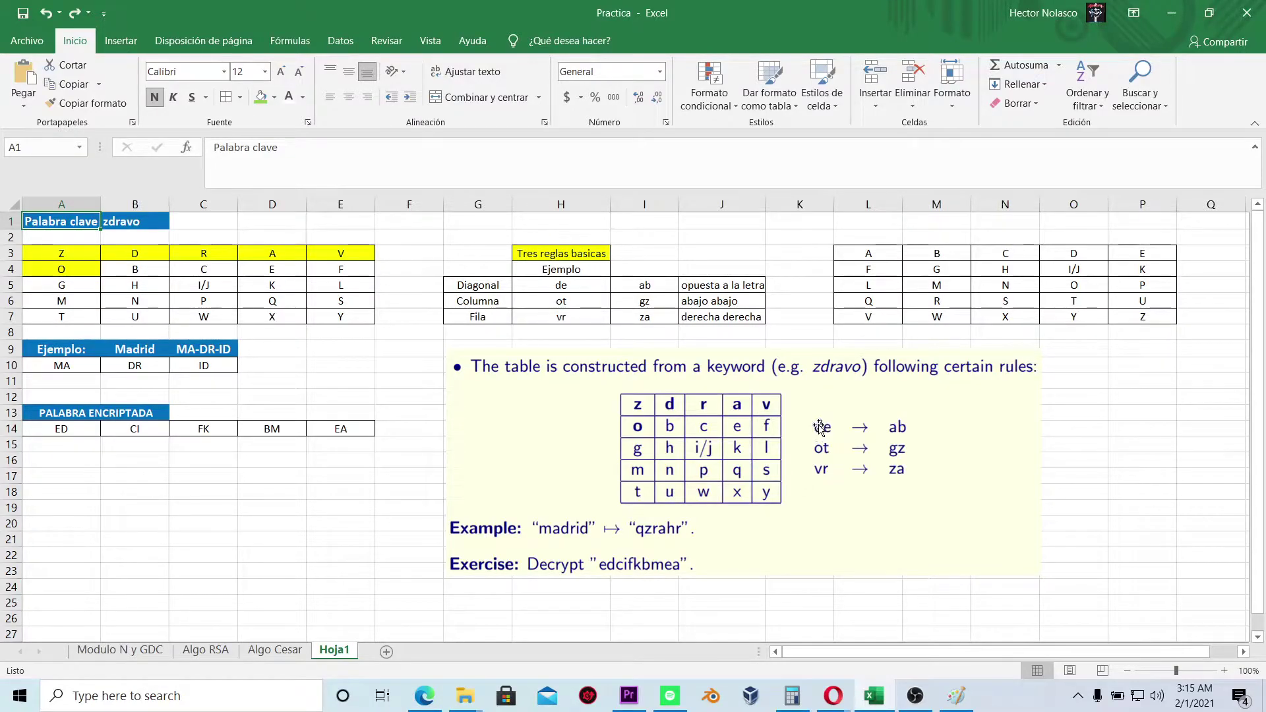
pyautogui.click(161, 252)
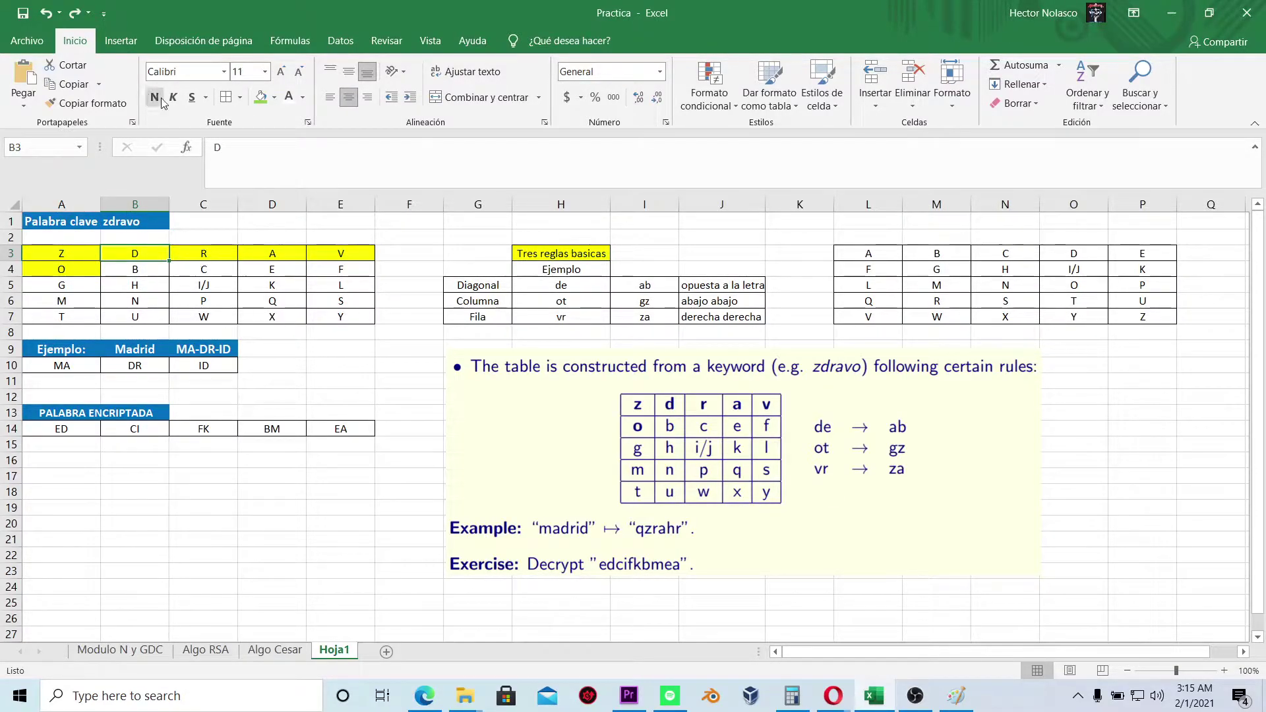
pyautogui.click(261, 97)
pyautogui.click(284, 265)
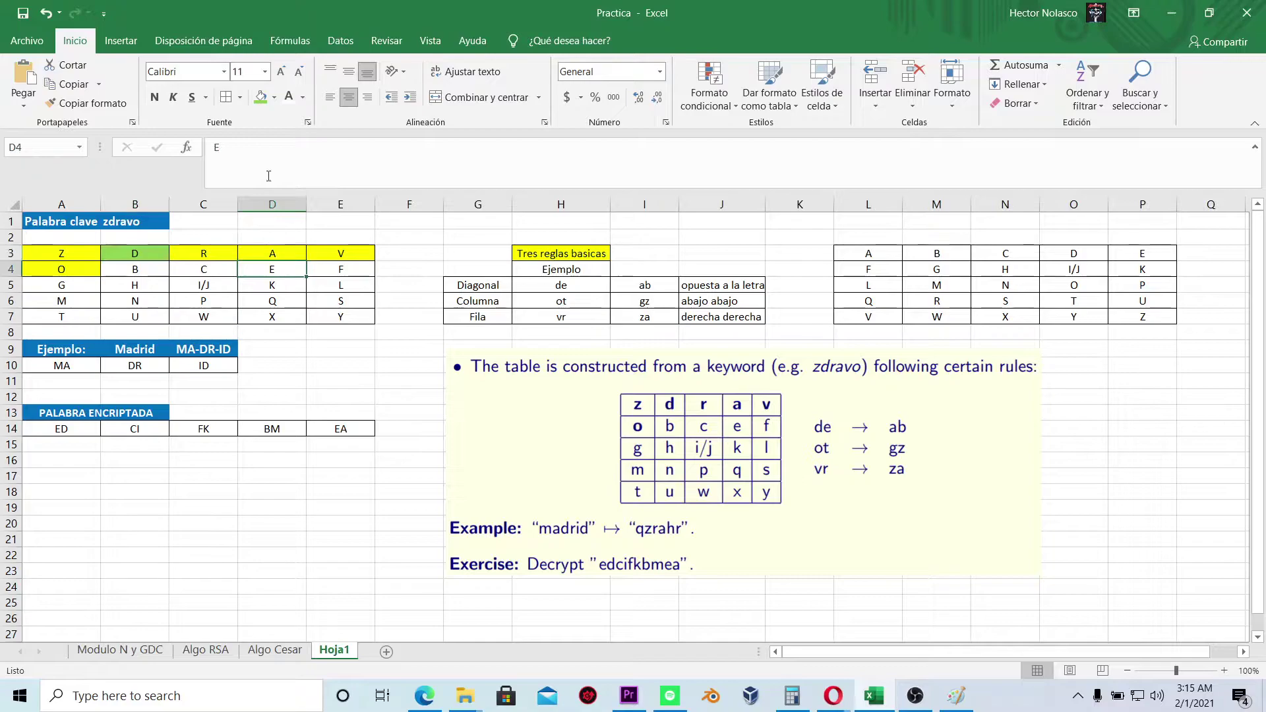
pyautogui.click(260, 97)
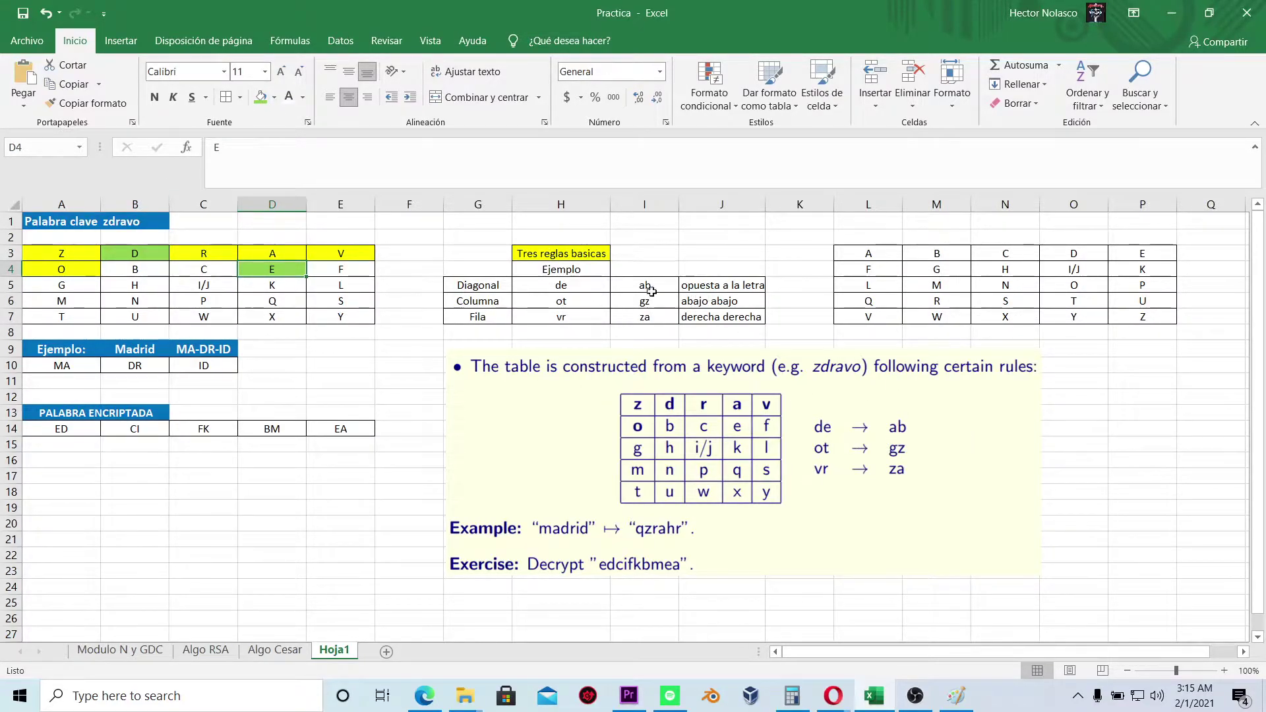
# - Fill the Diagonal example row G5:J5 green, then pick out the B and A cells
pyautogui.moveTo(464, 288); pyautogui.dragTo(725, 285)
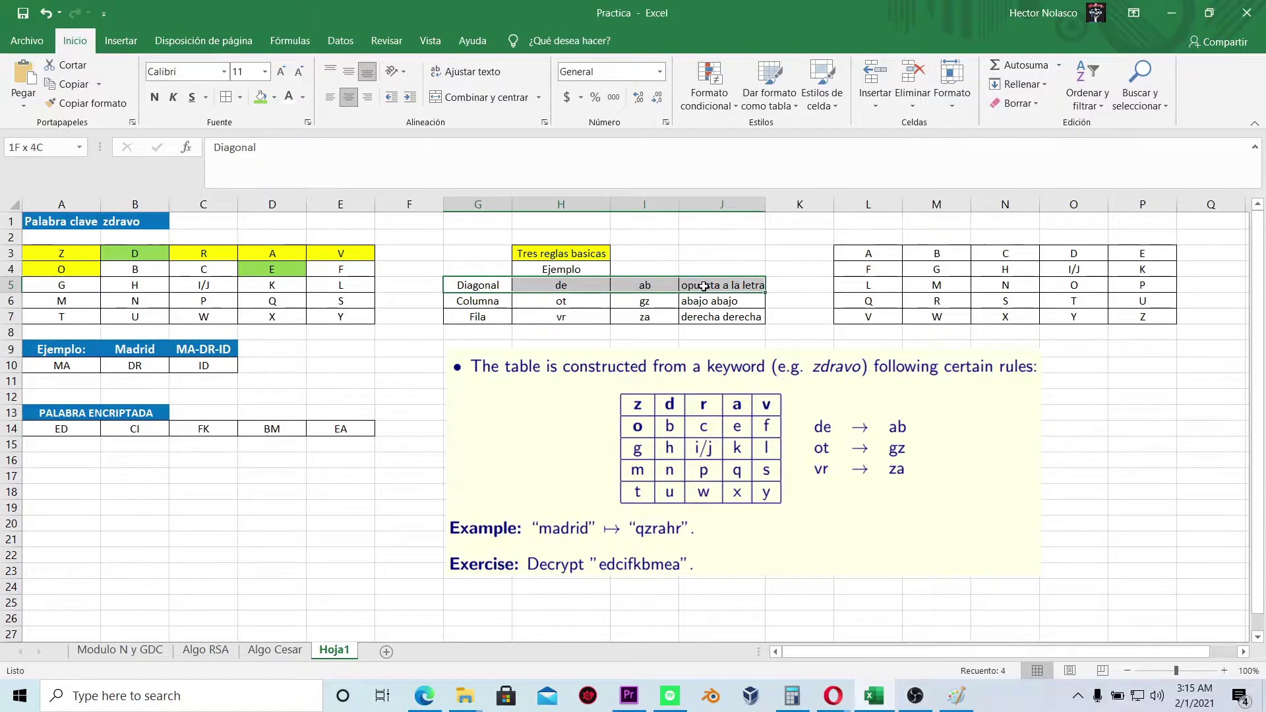
pyautogui.click(261, 97)
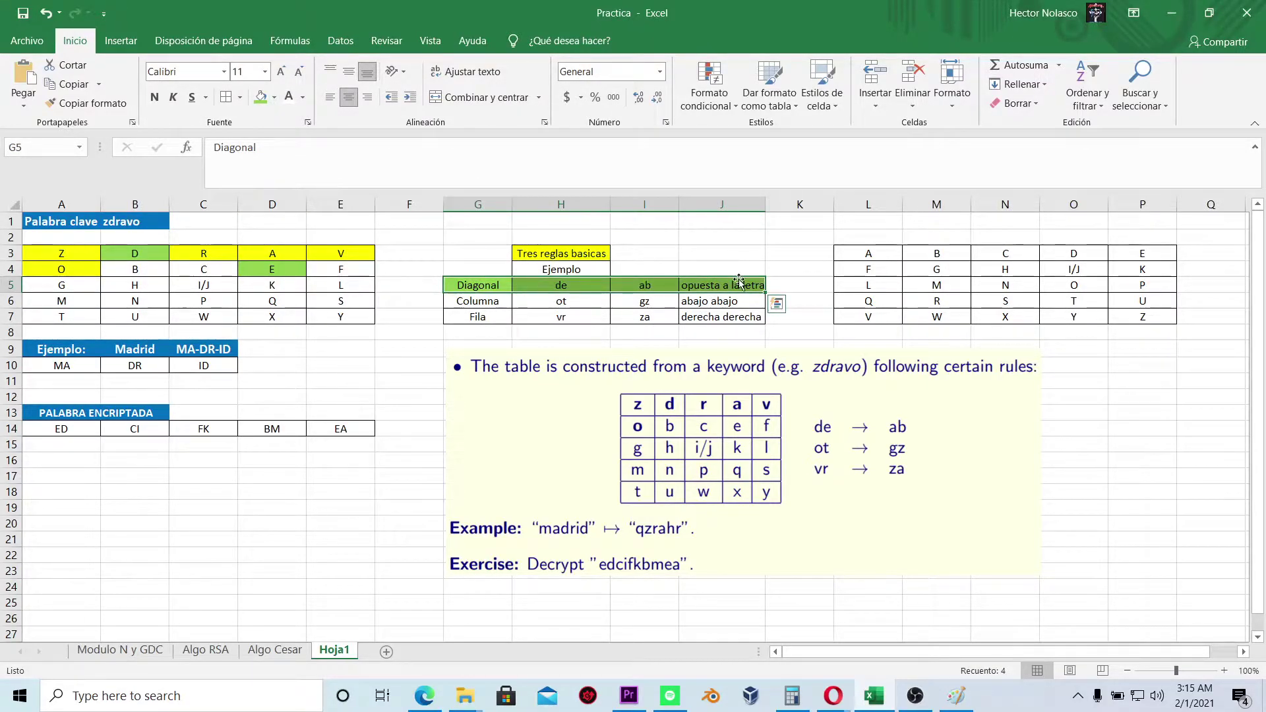
pyautogui.click(148, 254)
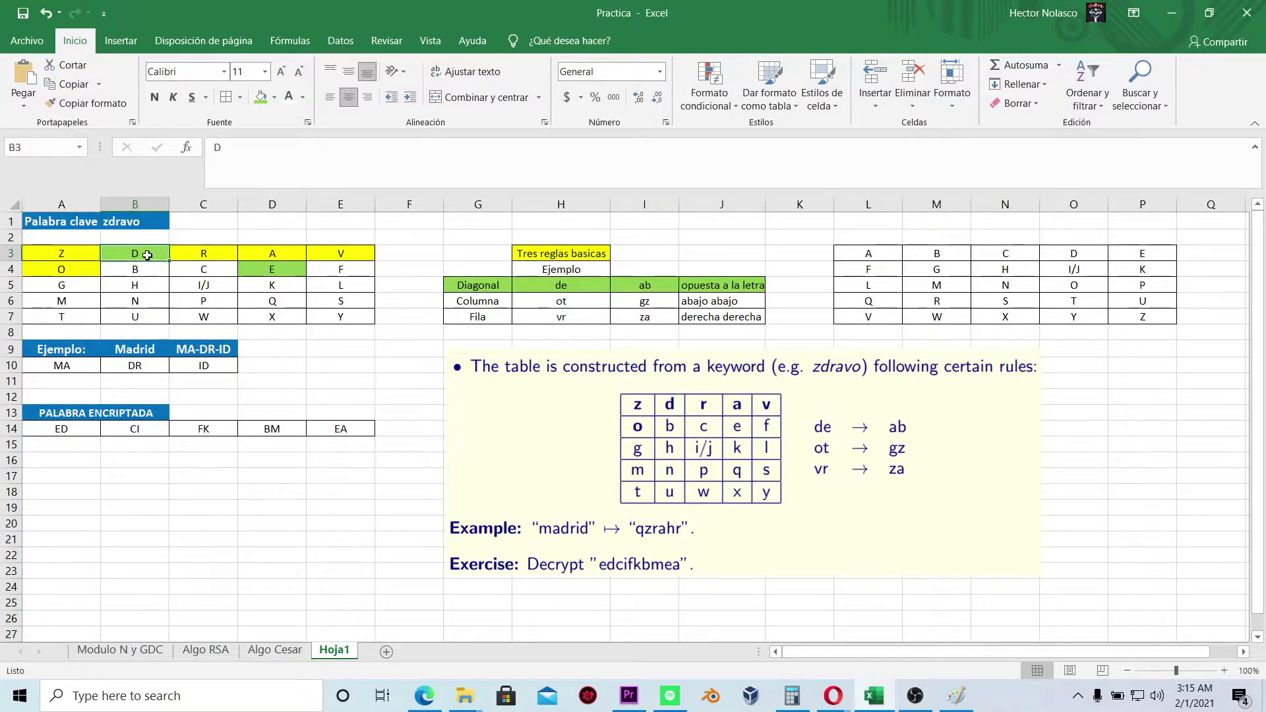
pyautogui.moveTo(134, 251); pyautogui.dragTo(277, 269)
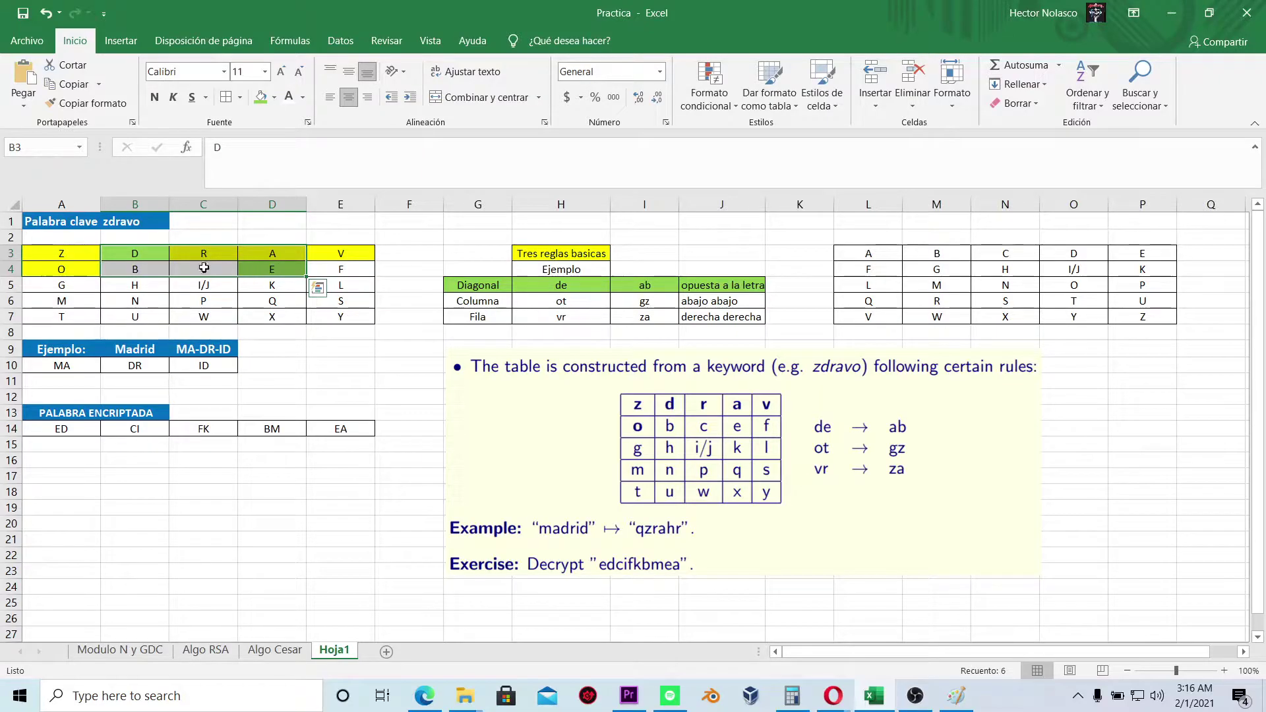
pyautogui.click(135, 270)
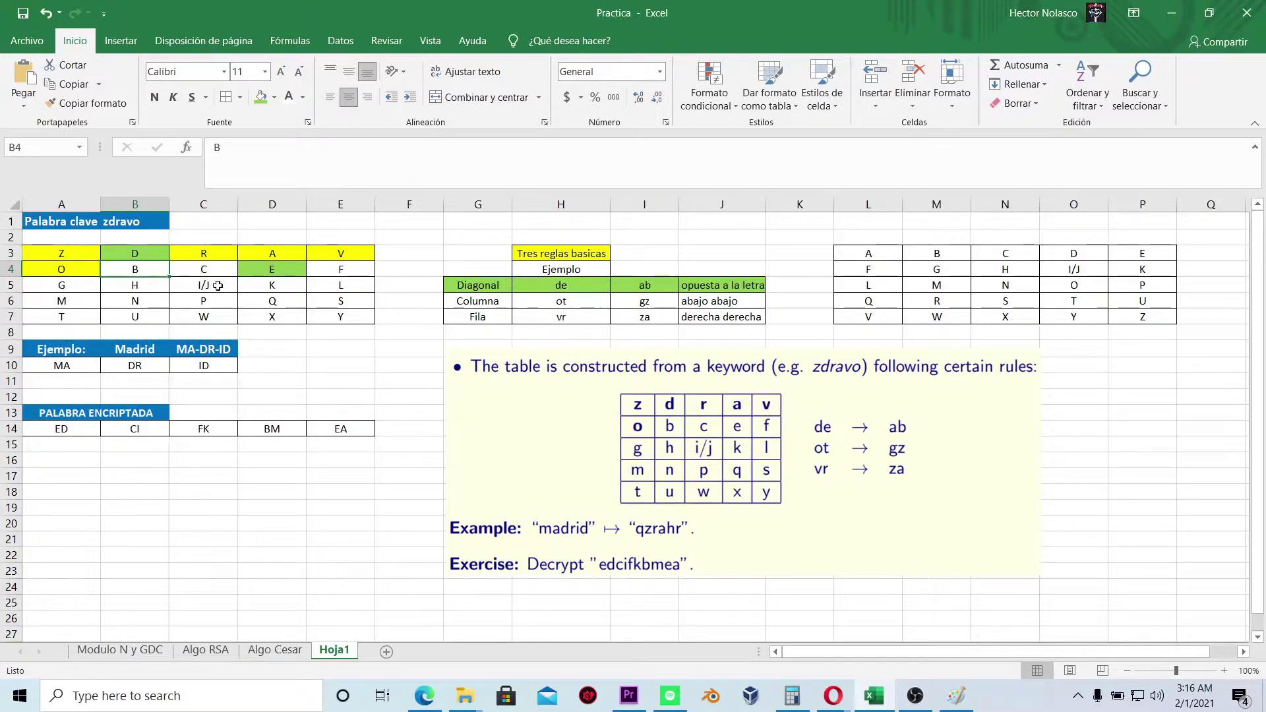
pyautogui.click(261, 256)
pyautogui.click(136, 271)
pyautogui.click(253, 254)
pyautogui.click(164, 269)
# - Fill the ab result cell I5 yellow
pyautogui.click(624, 287)
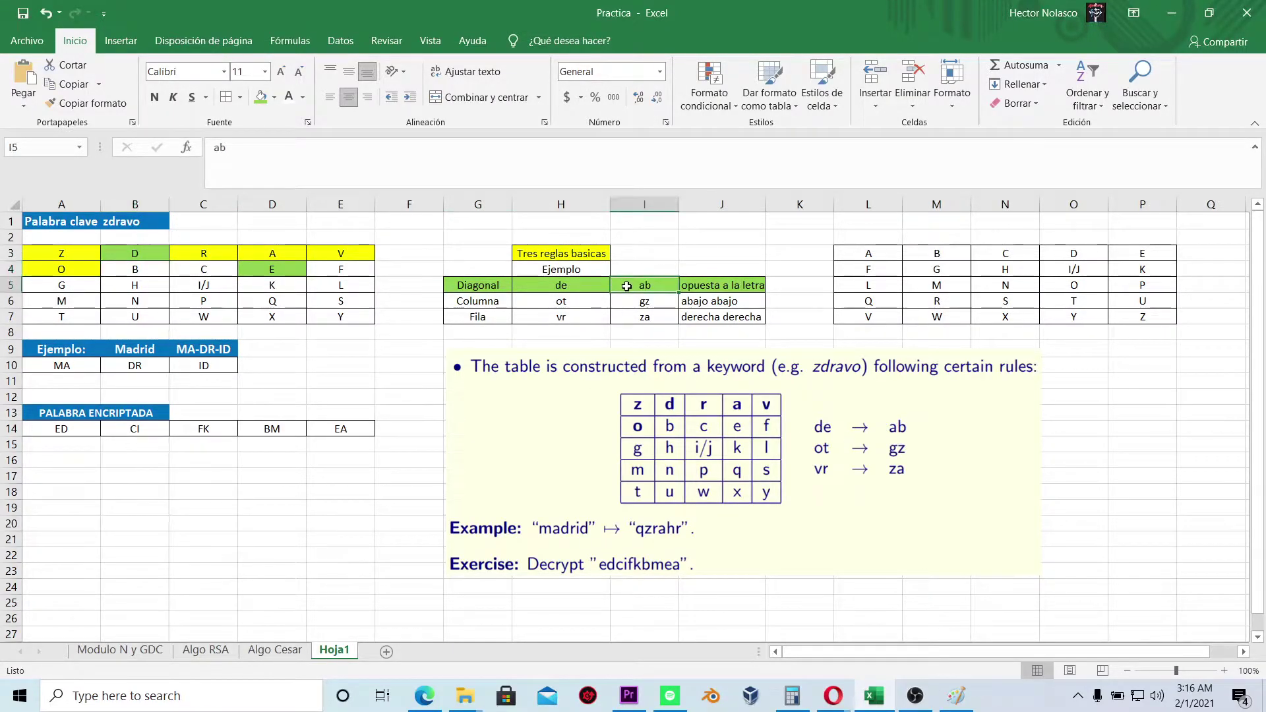
pyautogui.click(275, 97)
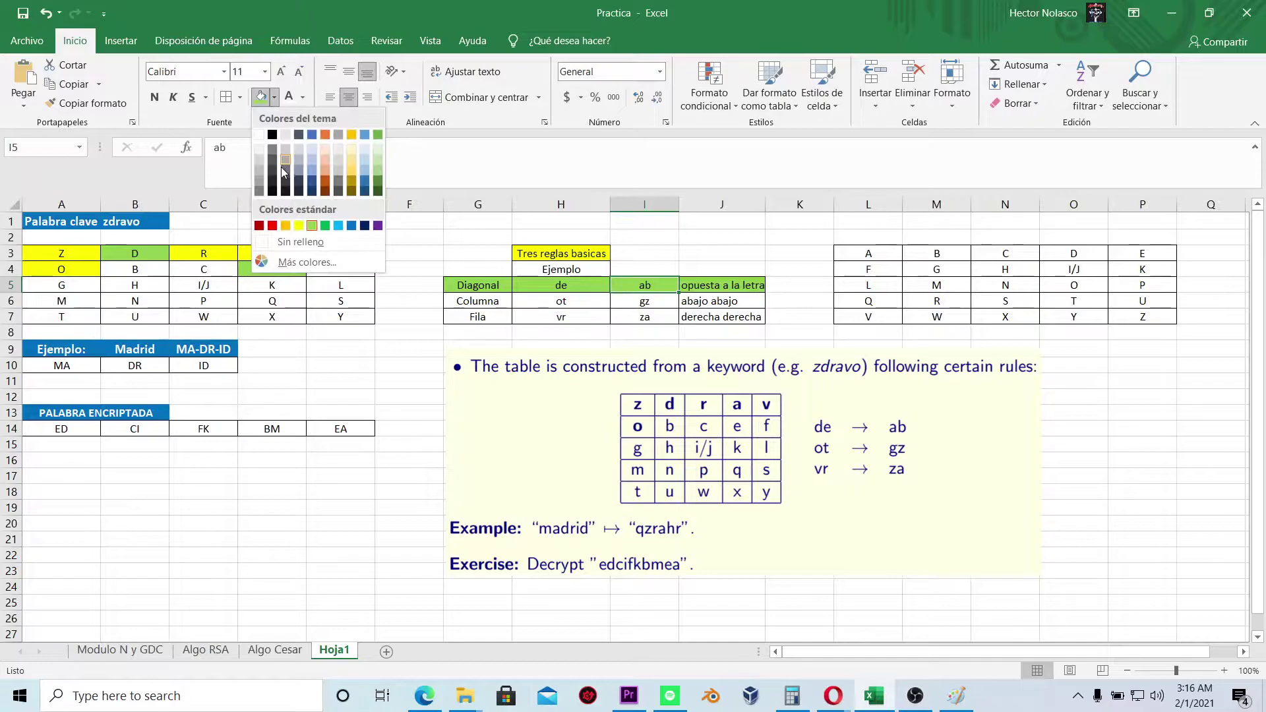
pyautogui.click(310, 229)
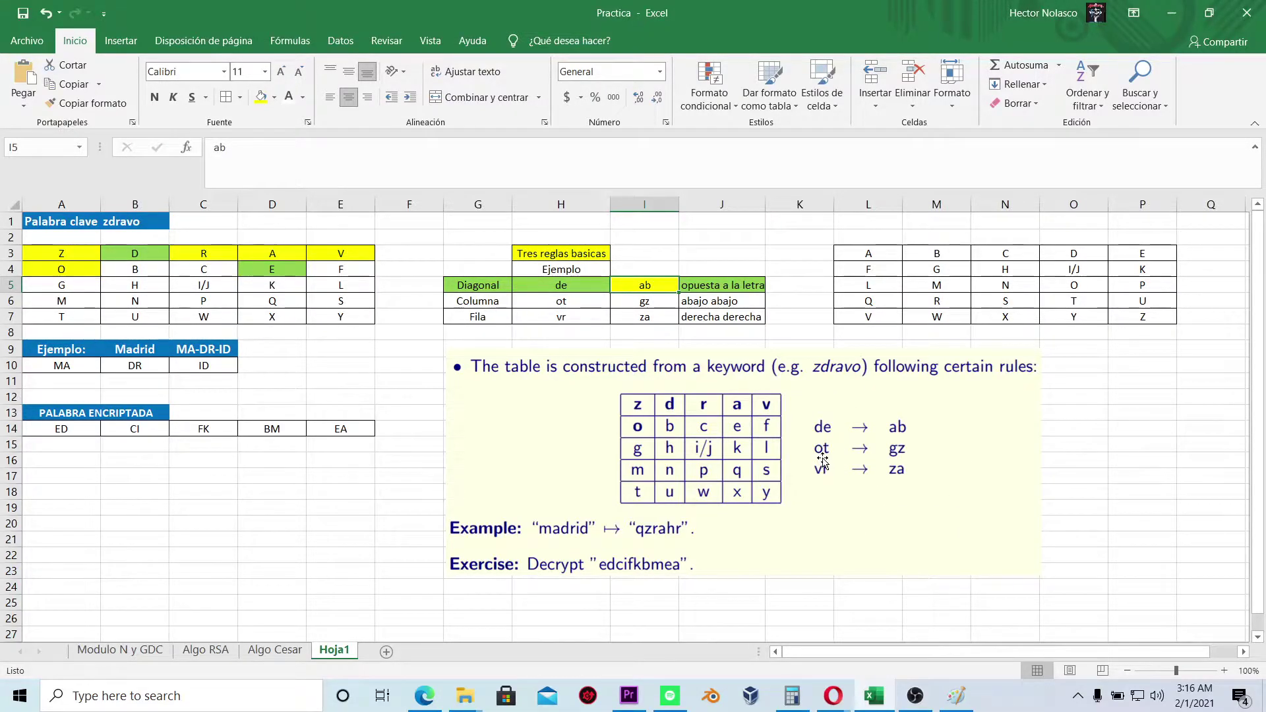
# - Make the de and ot cells H5:H6 orange, replacing the initial red fill
pyautogui.click(569, 310)
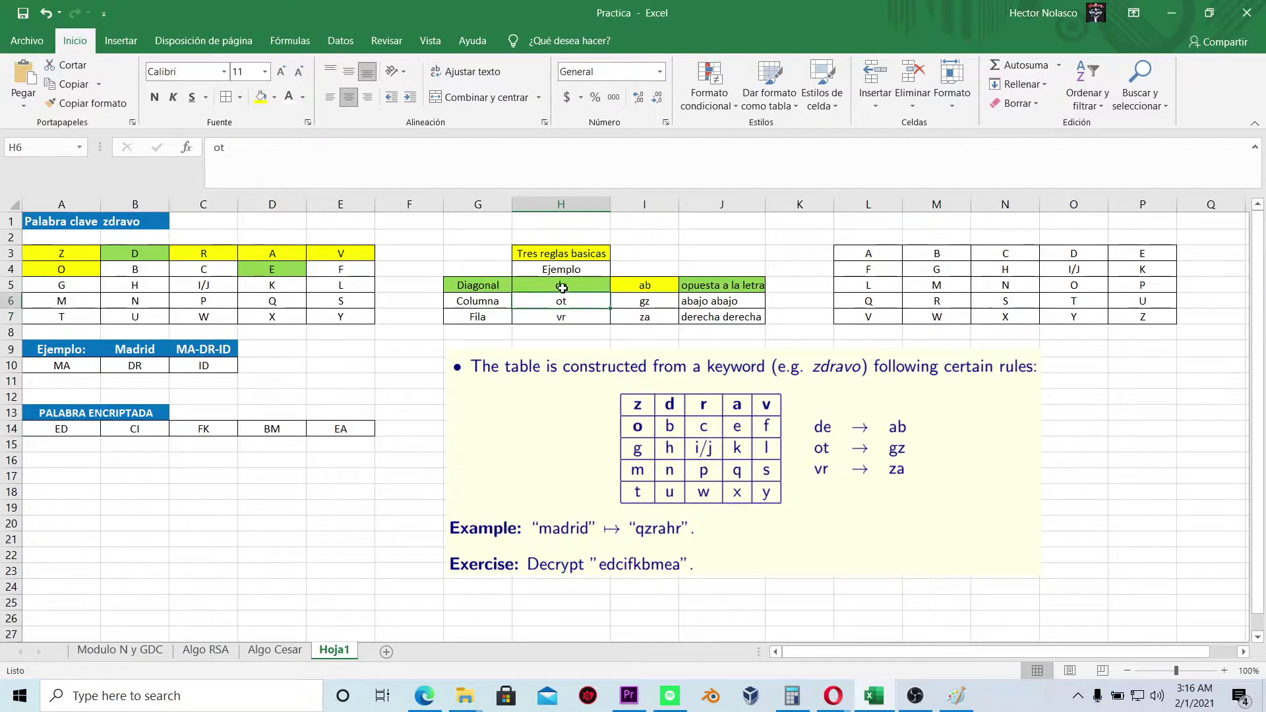
pyautogui.moveTo(559, 285); pyautogui.dragTo(560, 300)
pyautogui.click(274, 97)
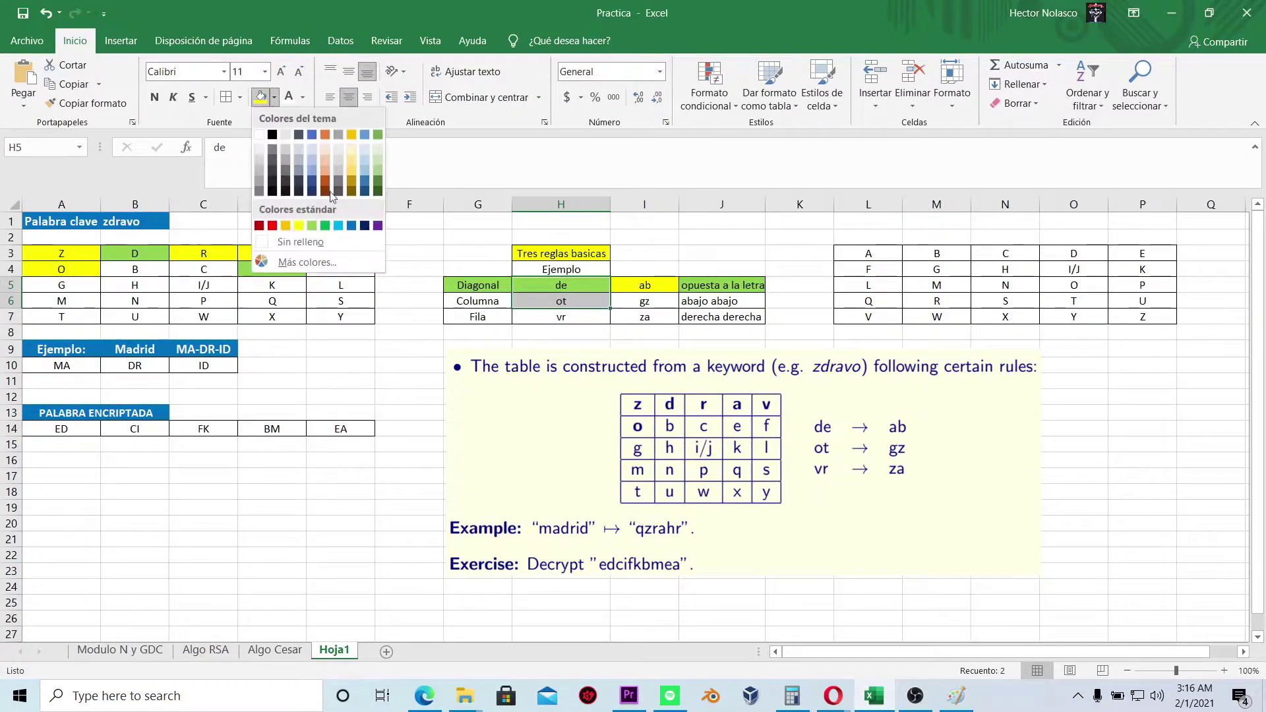
pyautogui.click(273, 225)
pyautogui.press('Down')
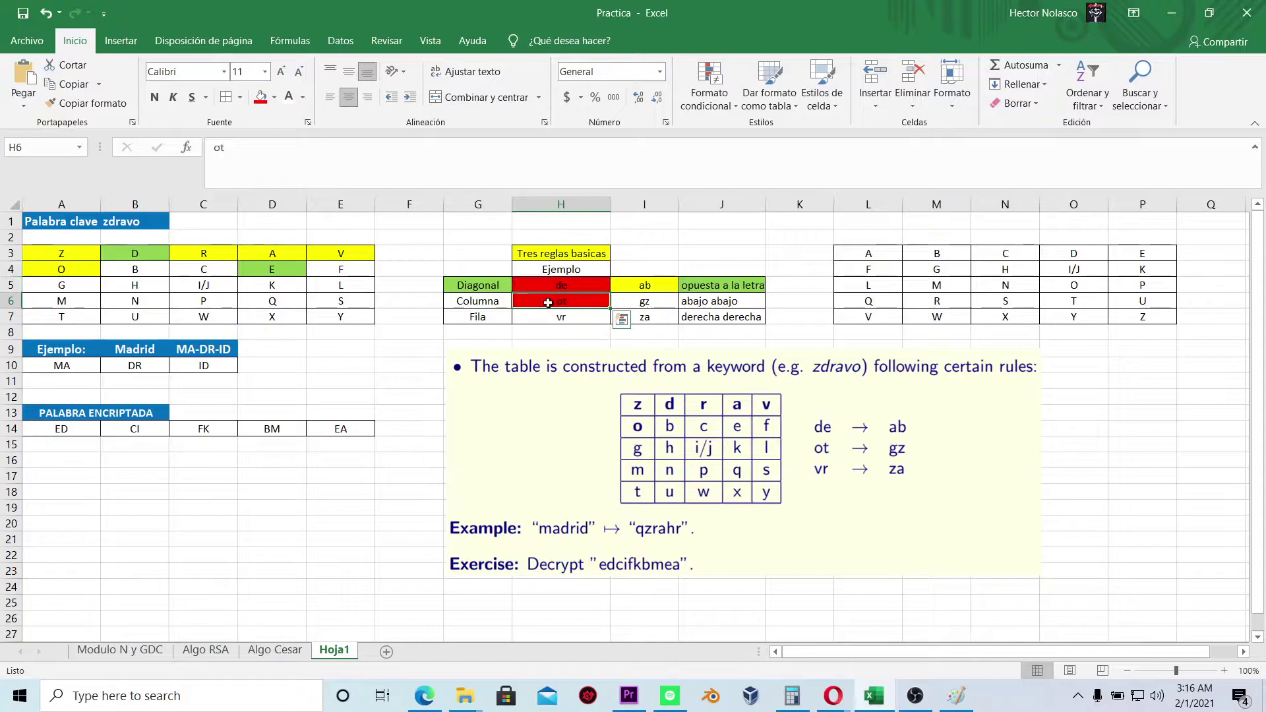
pyautogui.click(274, 97)
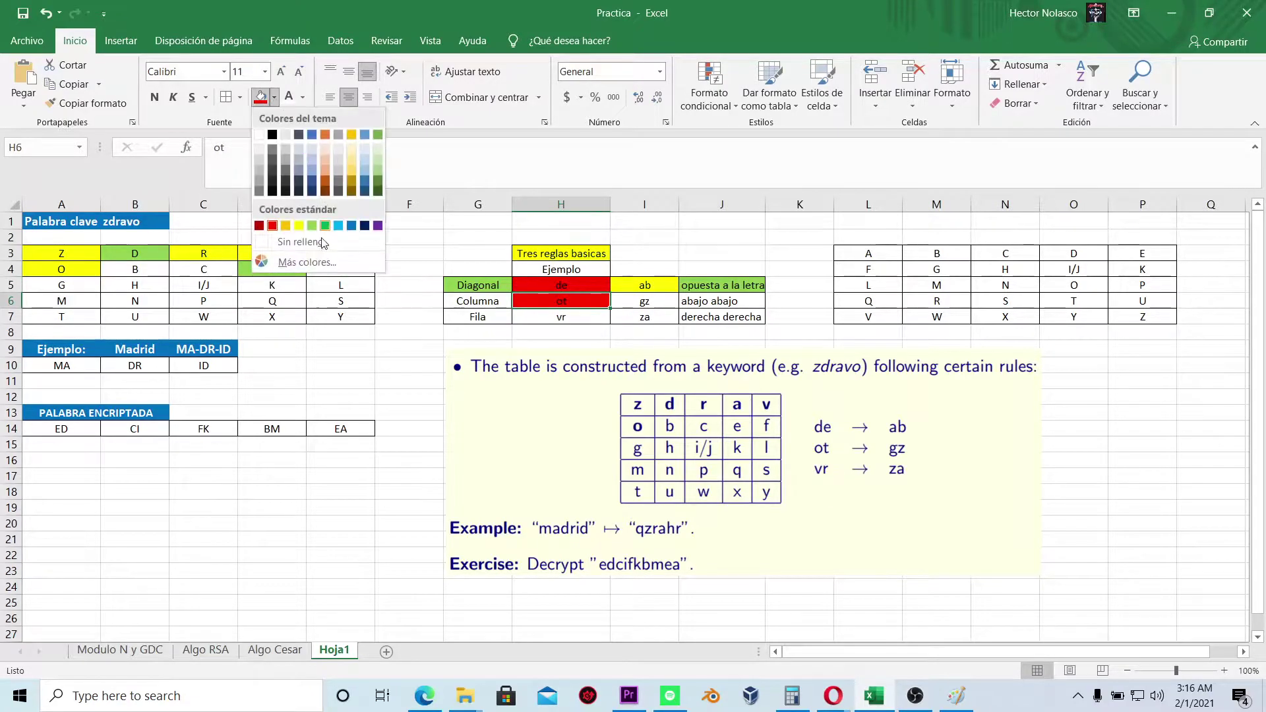
pyautogui.click(287, 225)
pyautogui.click(542, 286)
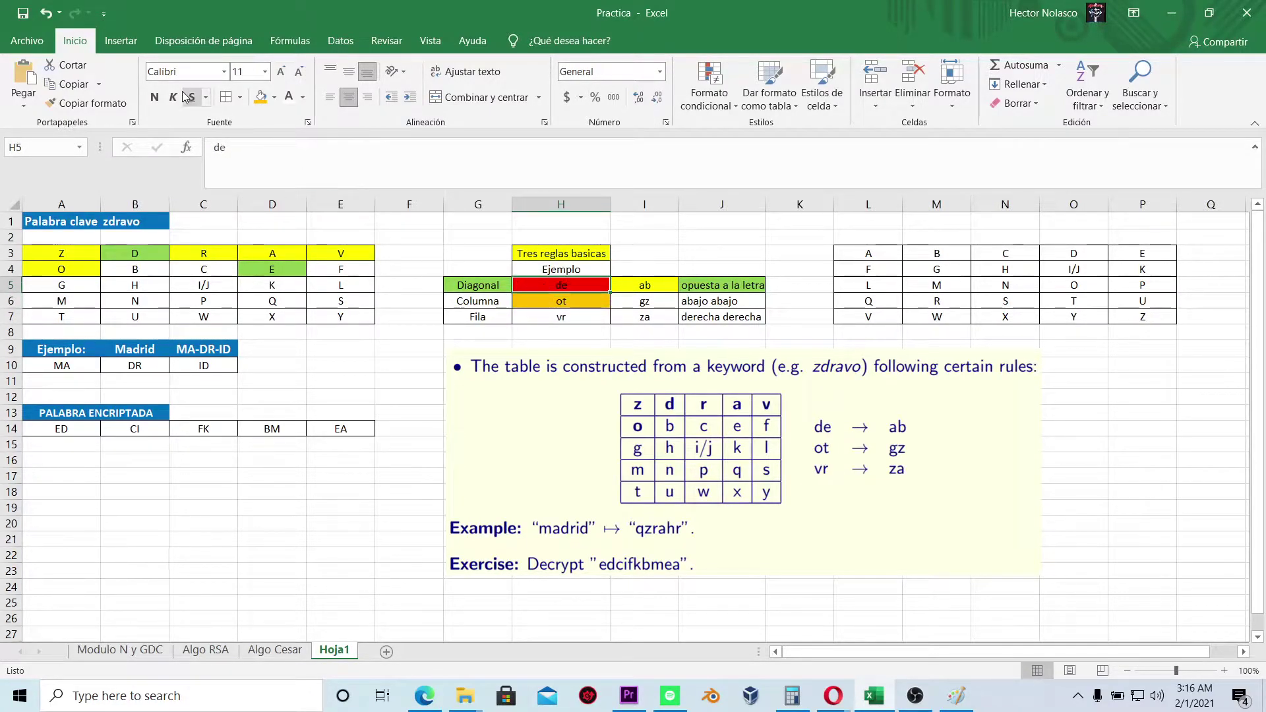
pyautogui.click(261, 97)
pyautogui.click(589, 306)
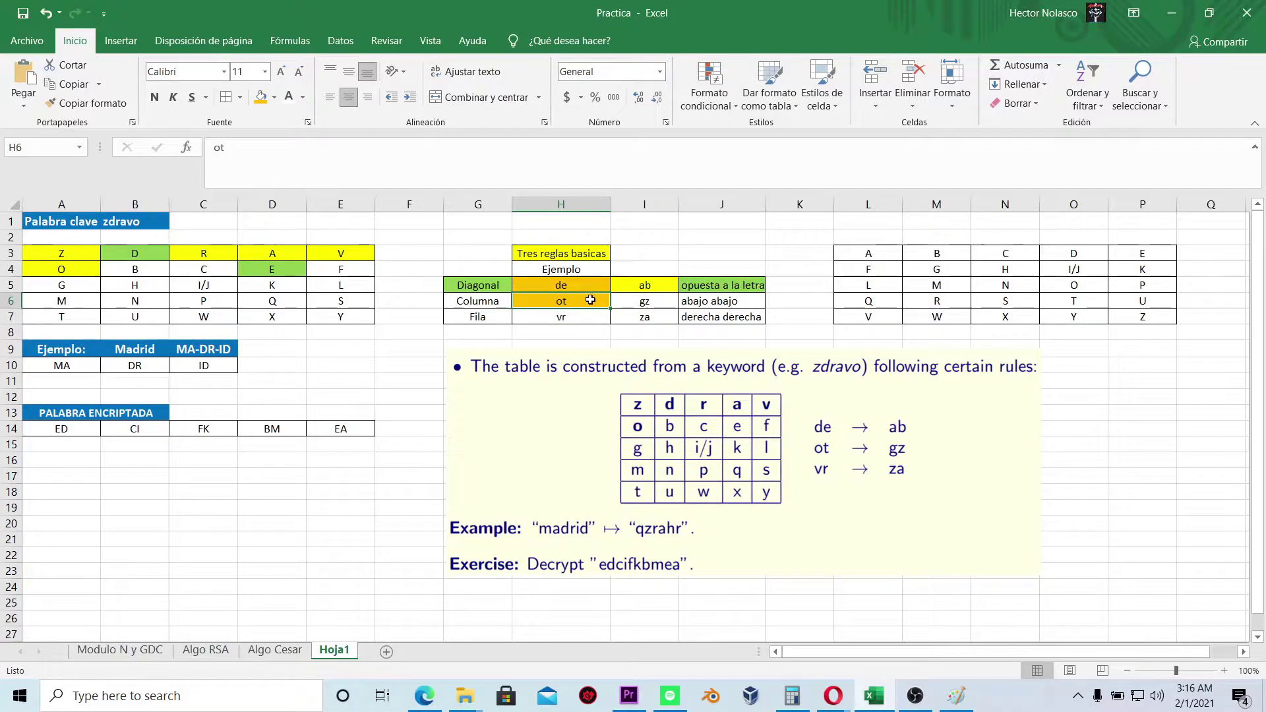
pyautogui.moveTo(490, 306); pyautogui.dragTo(541, 305)
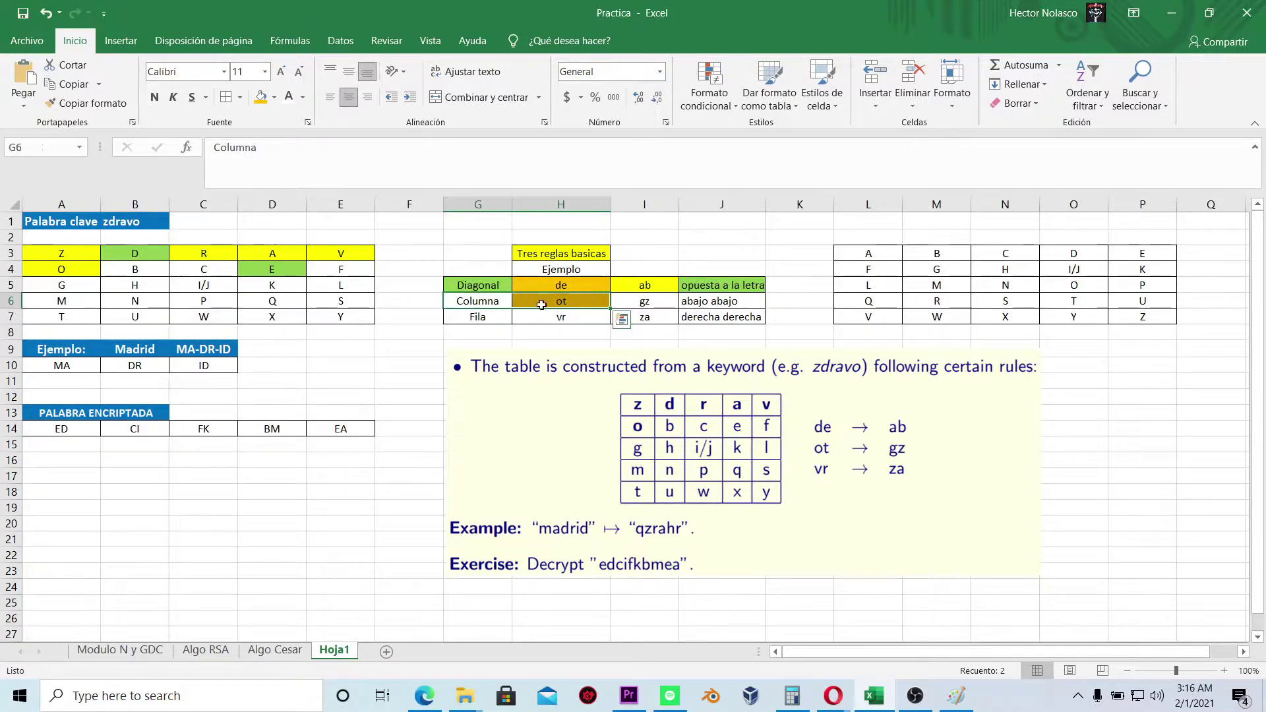
# - Fill the O and T cells (A4, A7) of the key table green
pyautogui.click(139, 281)
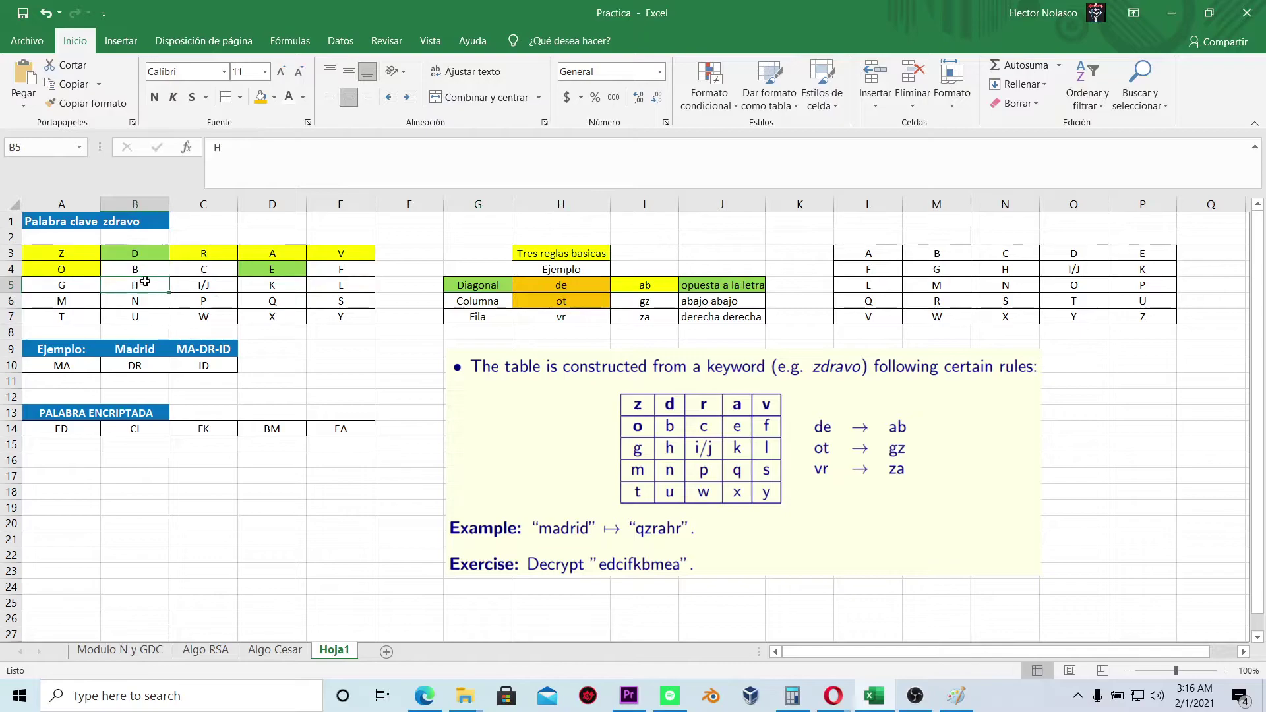
pyautogui.click(66, 270)
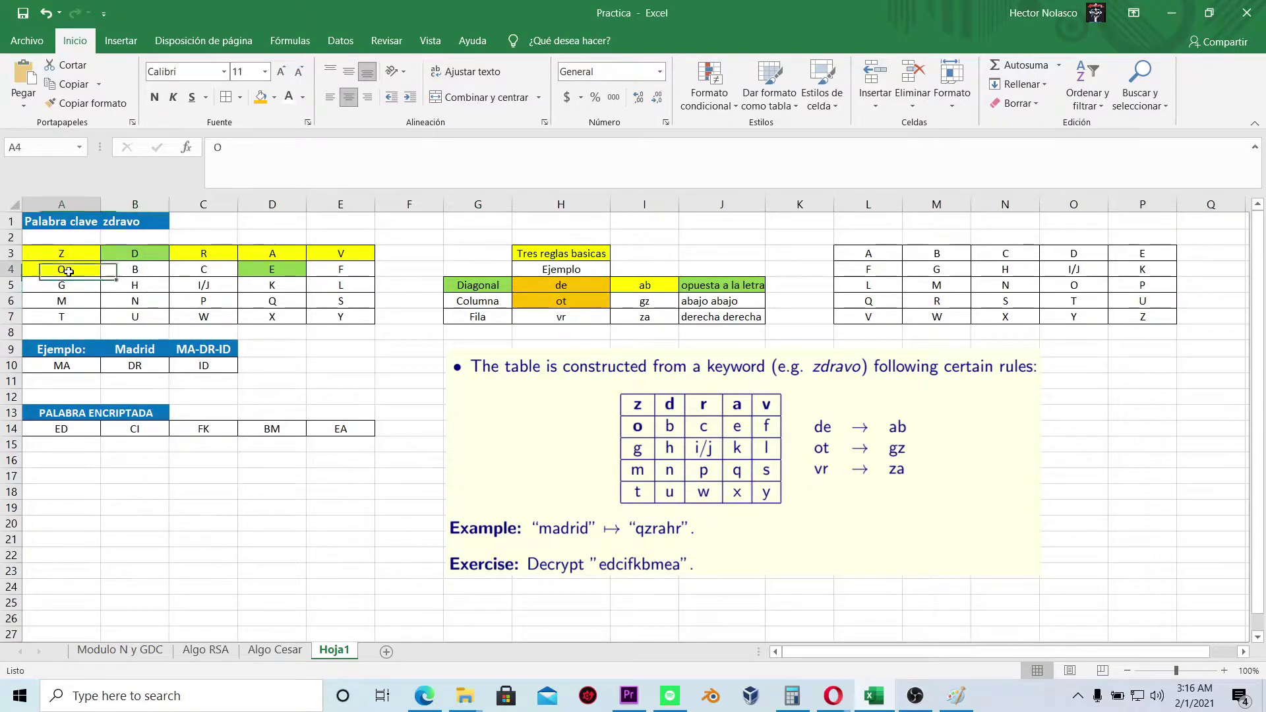
pyautogui.click(275, 98)
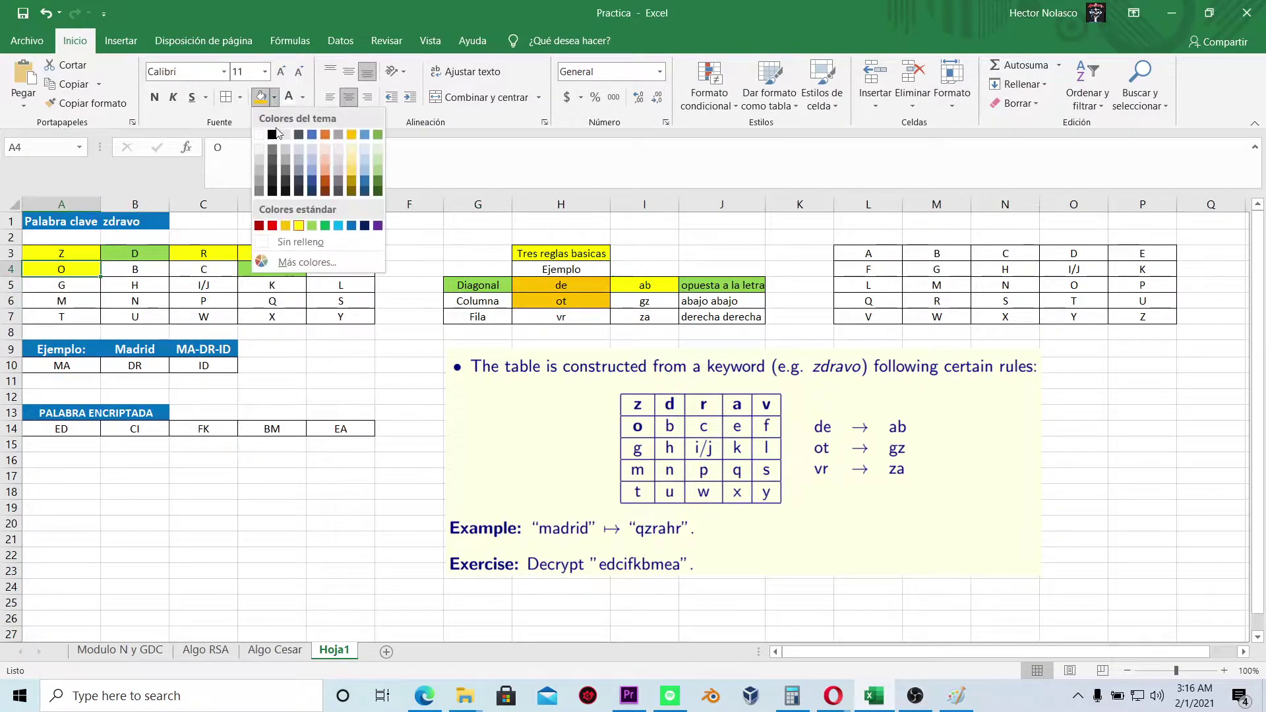
pyautogui.click(312, 226)
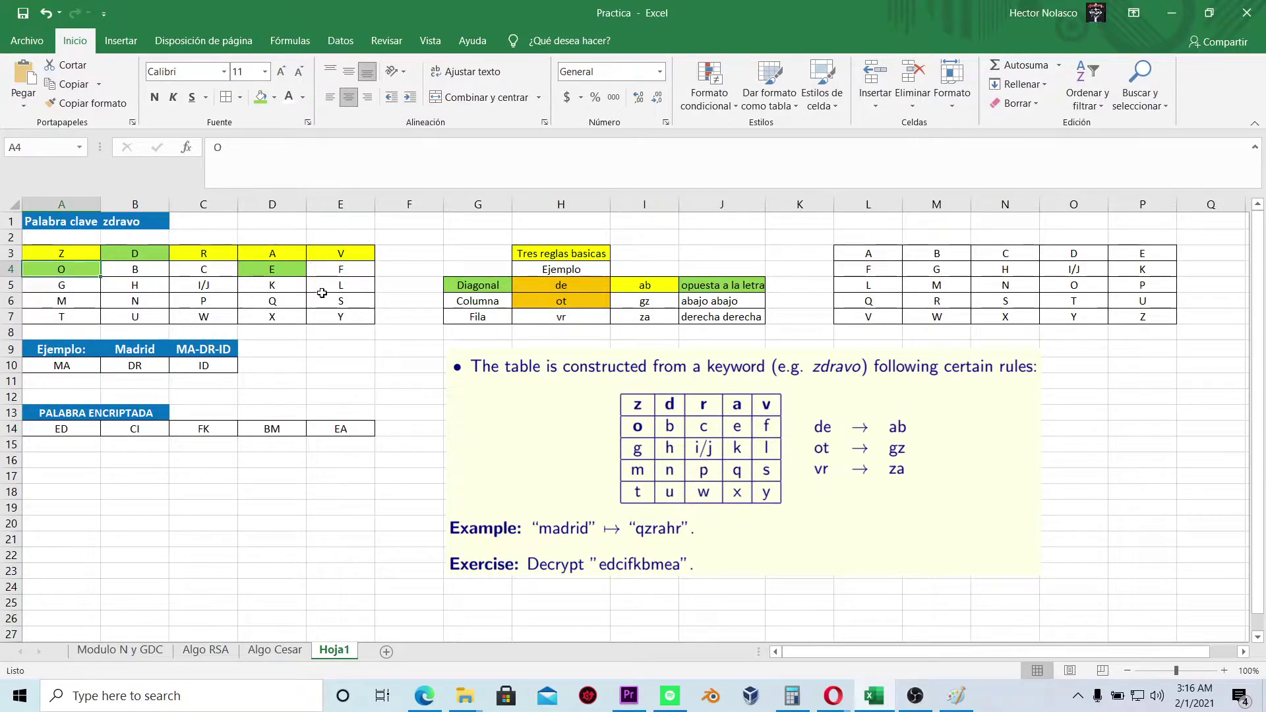
pyautogui.click(80, 315)
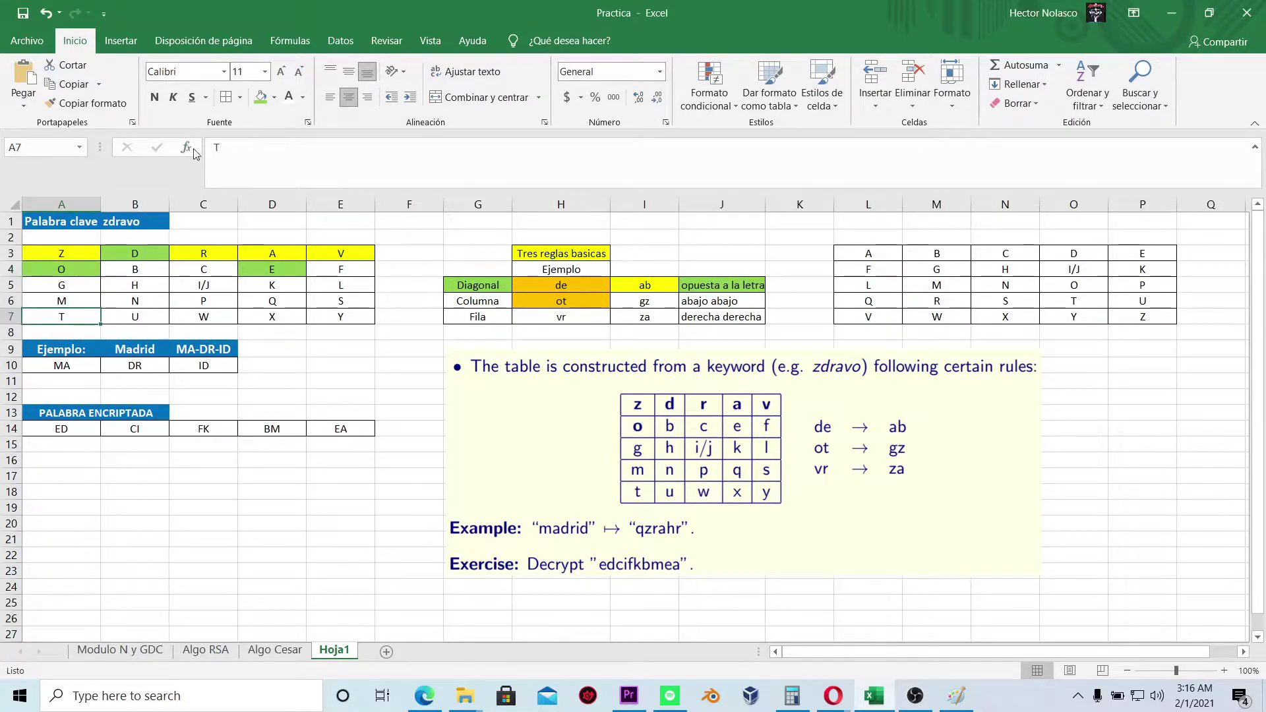
pyautogui.click(261, 98)
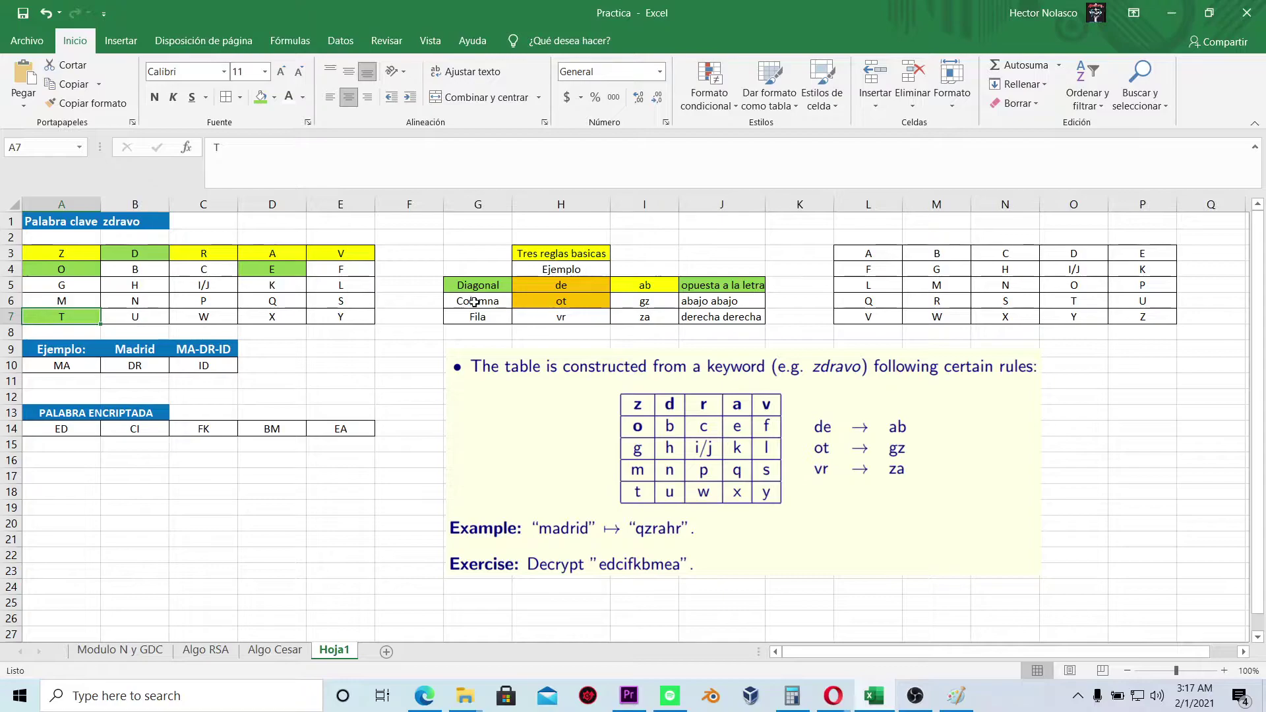
# - Fill the G cell A5 and the Z cell A3 orange
pyautogui.moveTo(87, 271); pyautogui.dragTo(74, 319)
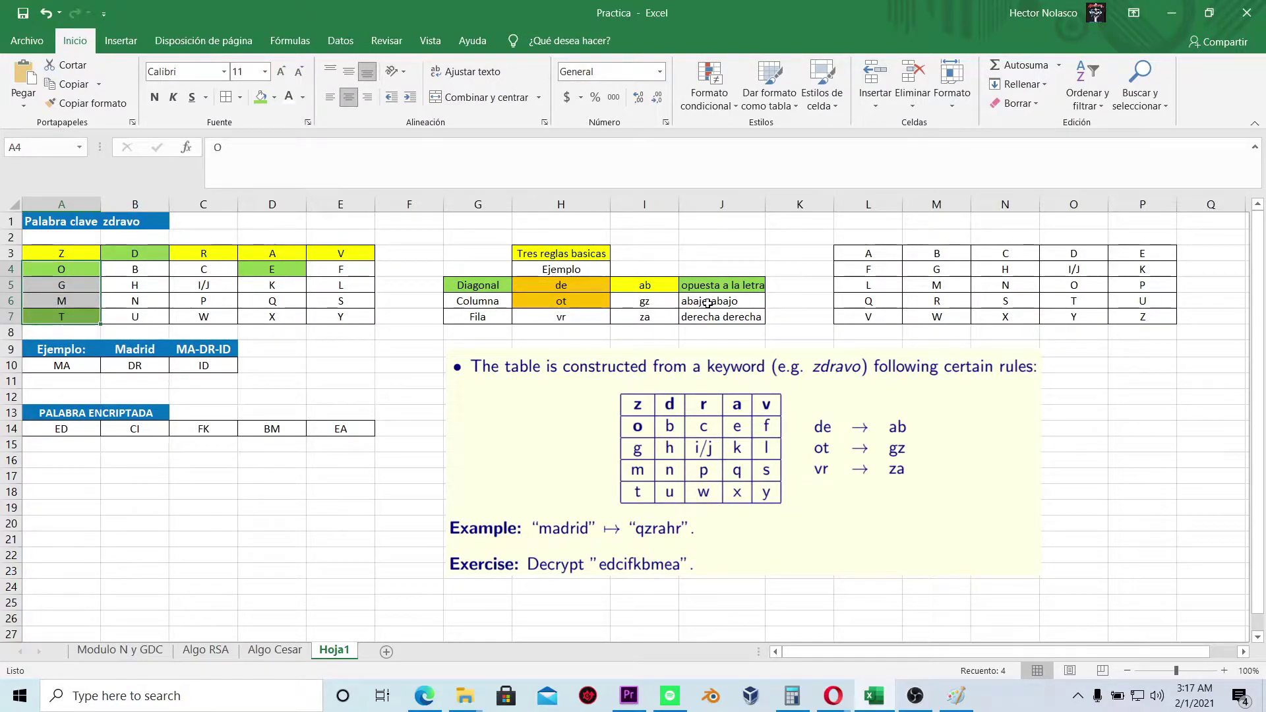
pyautogui.click(78, 271)
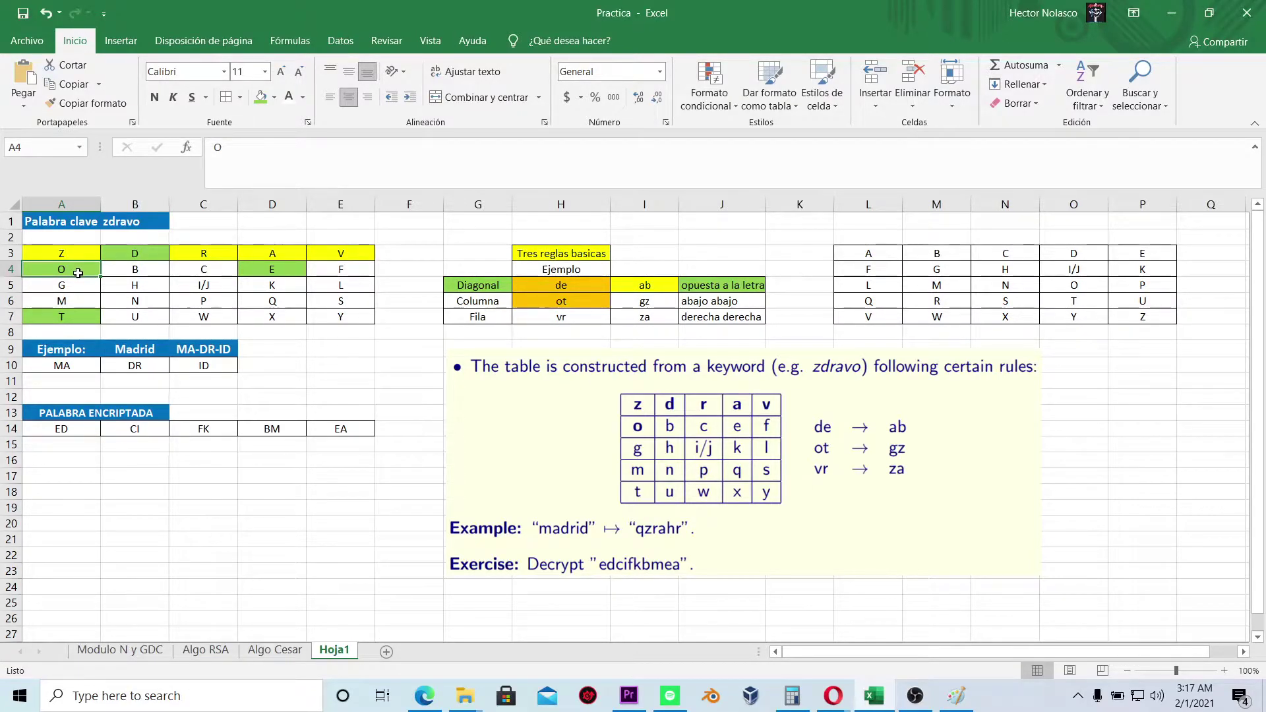
pyautogui.click(71, 284)
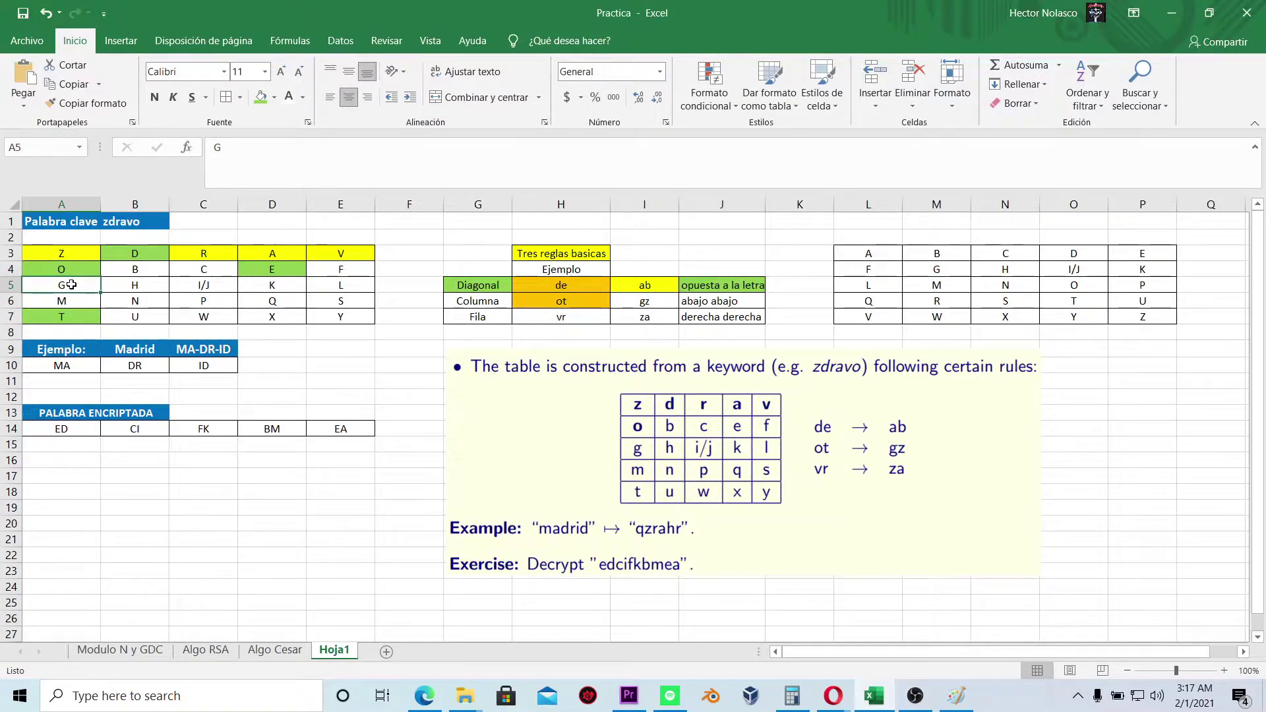
pyautogui.click(273, 97)
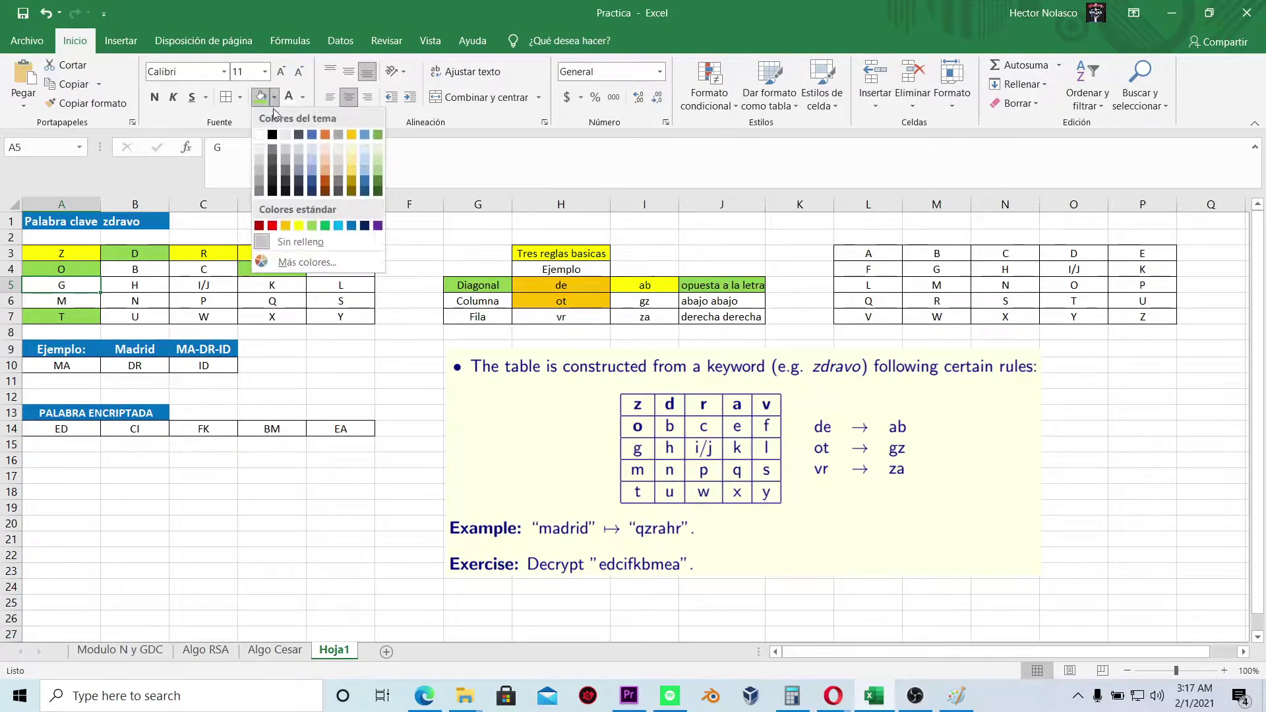
pyautogui.click(285, 226)
pyautogui.click(75, 318)
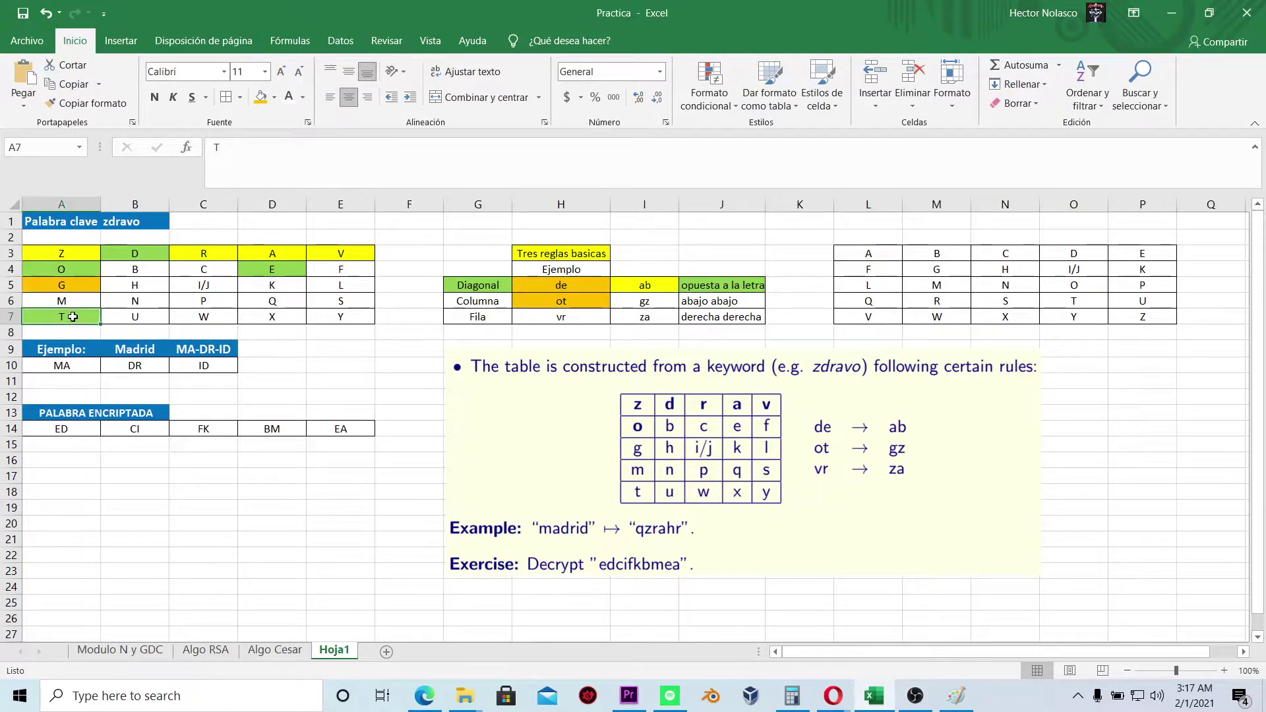
pyautogui.click(80, 250)
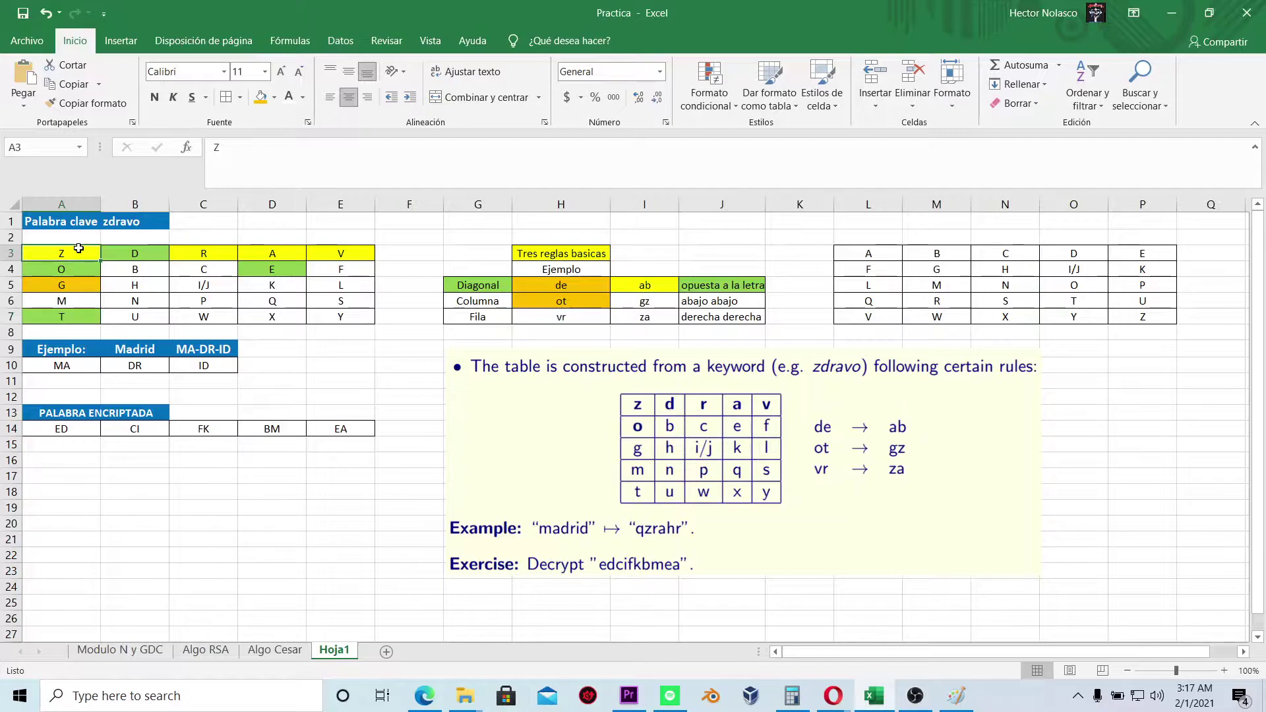
pyautogui.click(261, 97)
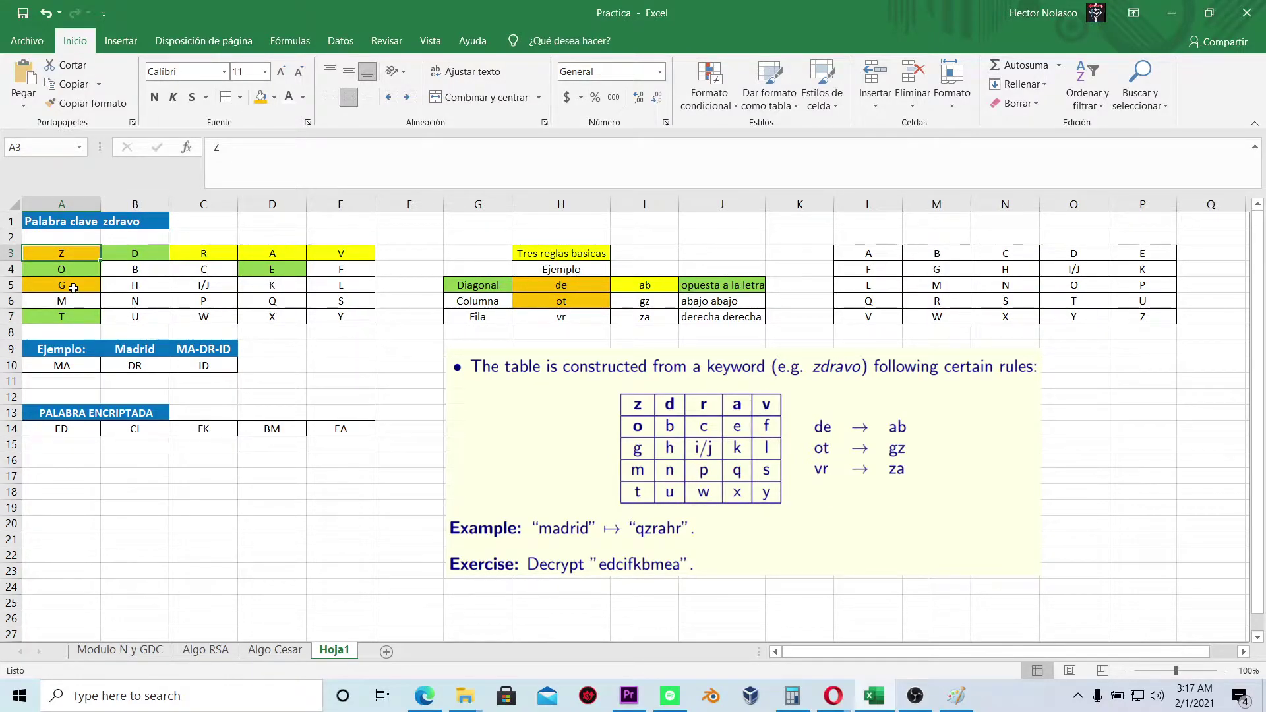
# - Fill the gz example cell I6 yellow
pyautogui.click(632, 304)
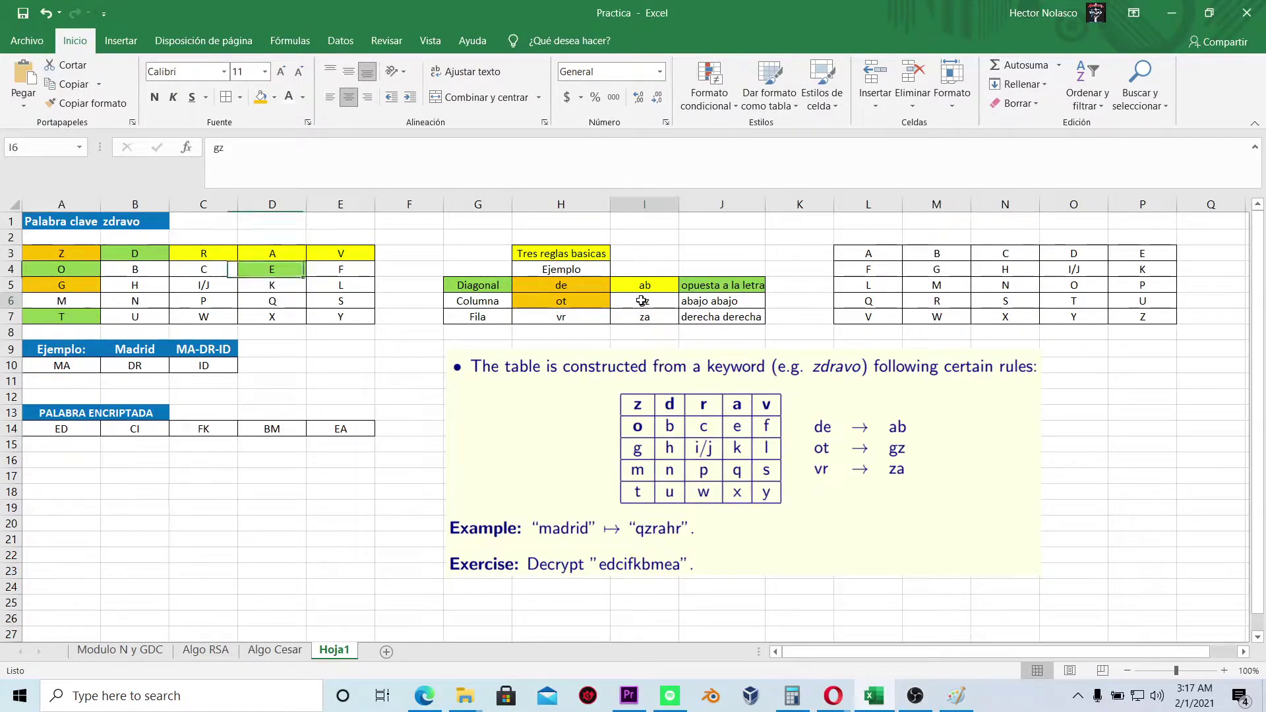
pyautogui.click(274, 97)
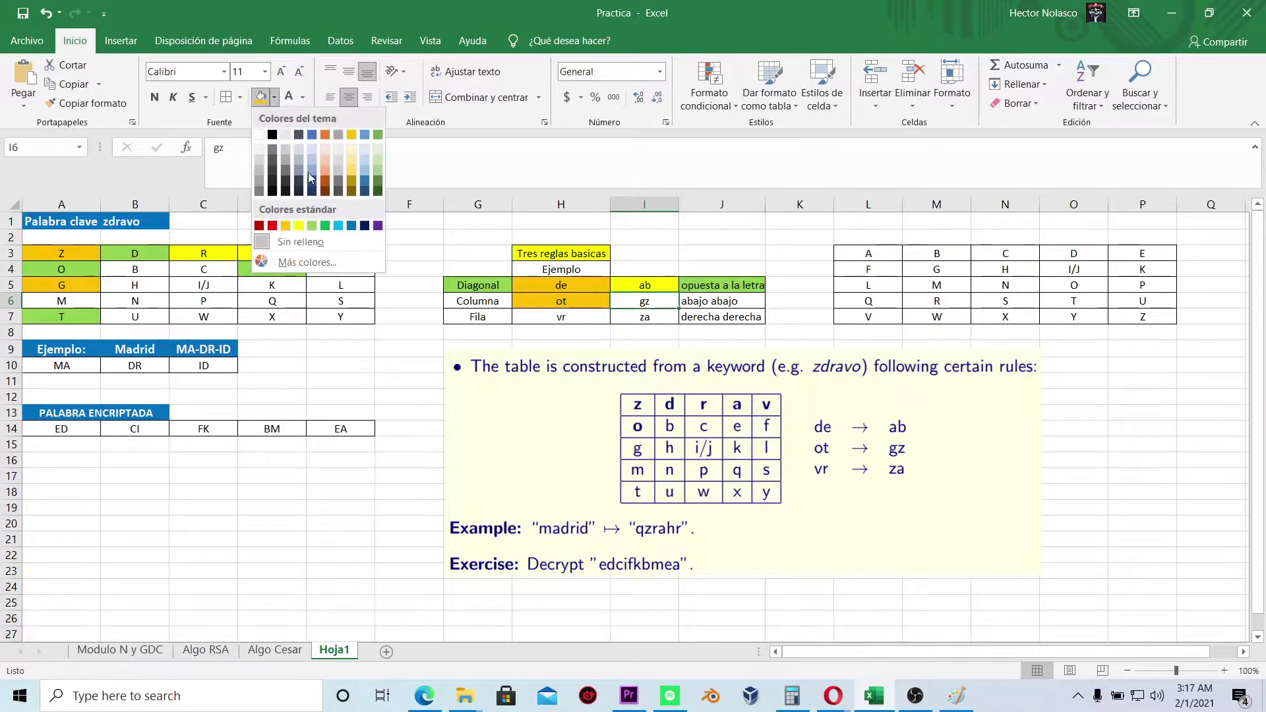
pyautogui.click(301, 231)
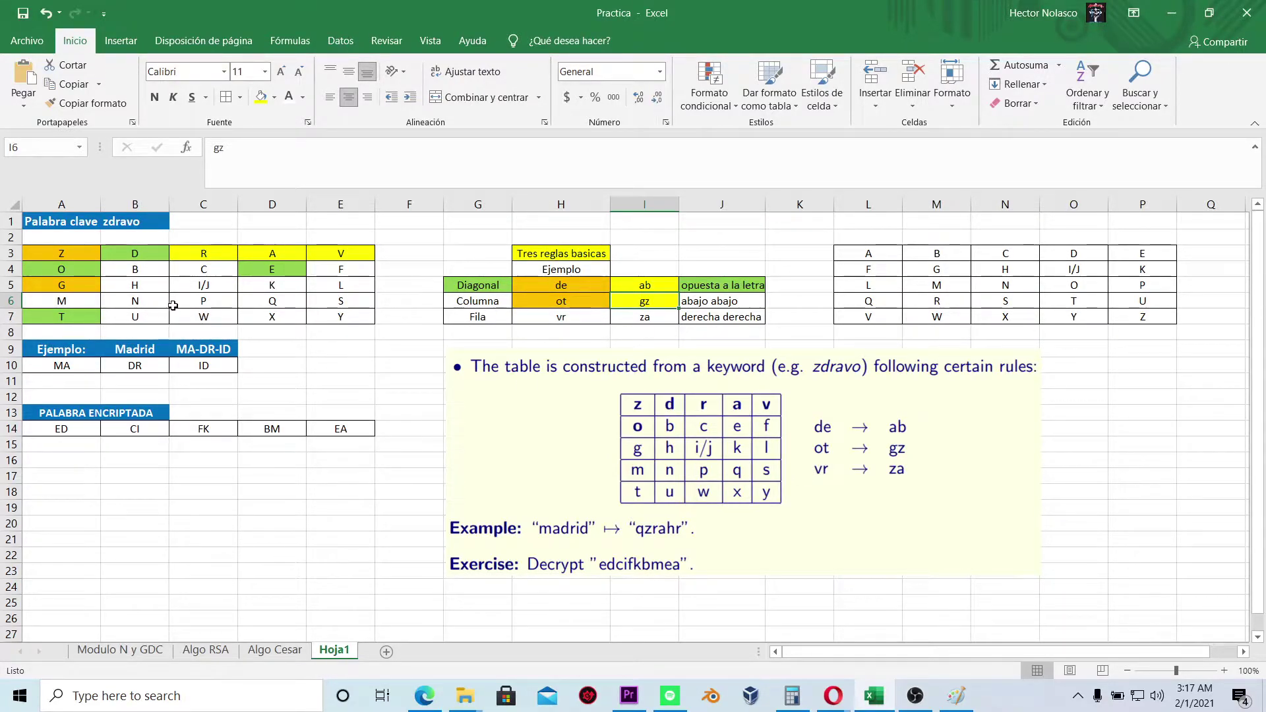
# - Fill the keyword row's V cell E3 and R cell C3 orange
pyautogui.click(349, 251)
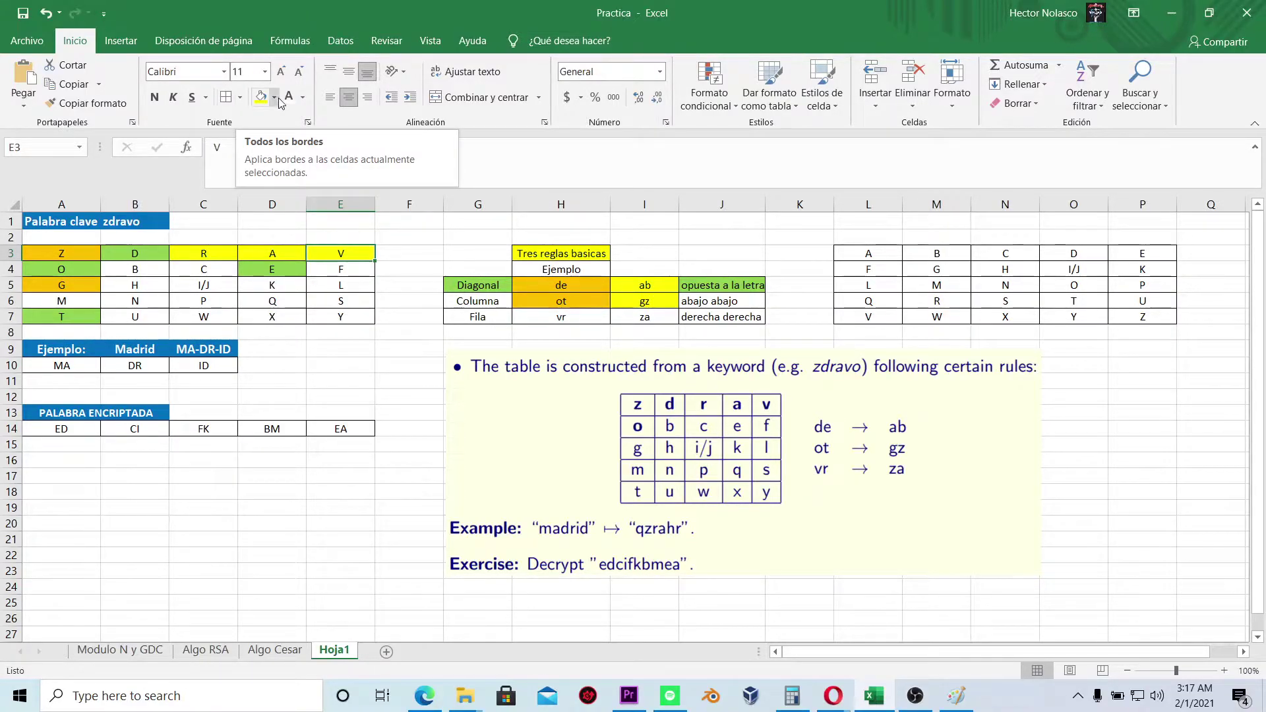
pyautogui.click(275, 97)
pyautogui.click(285, 226)
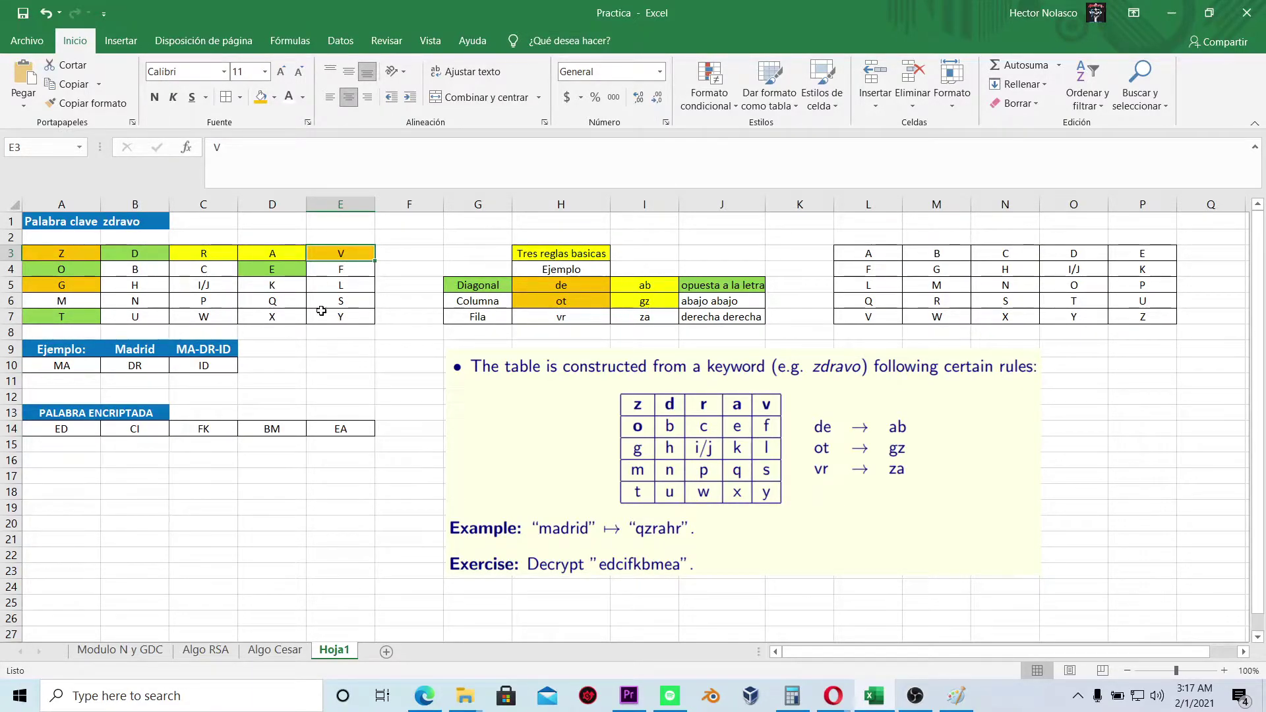
pyautogui.click(233, 250)
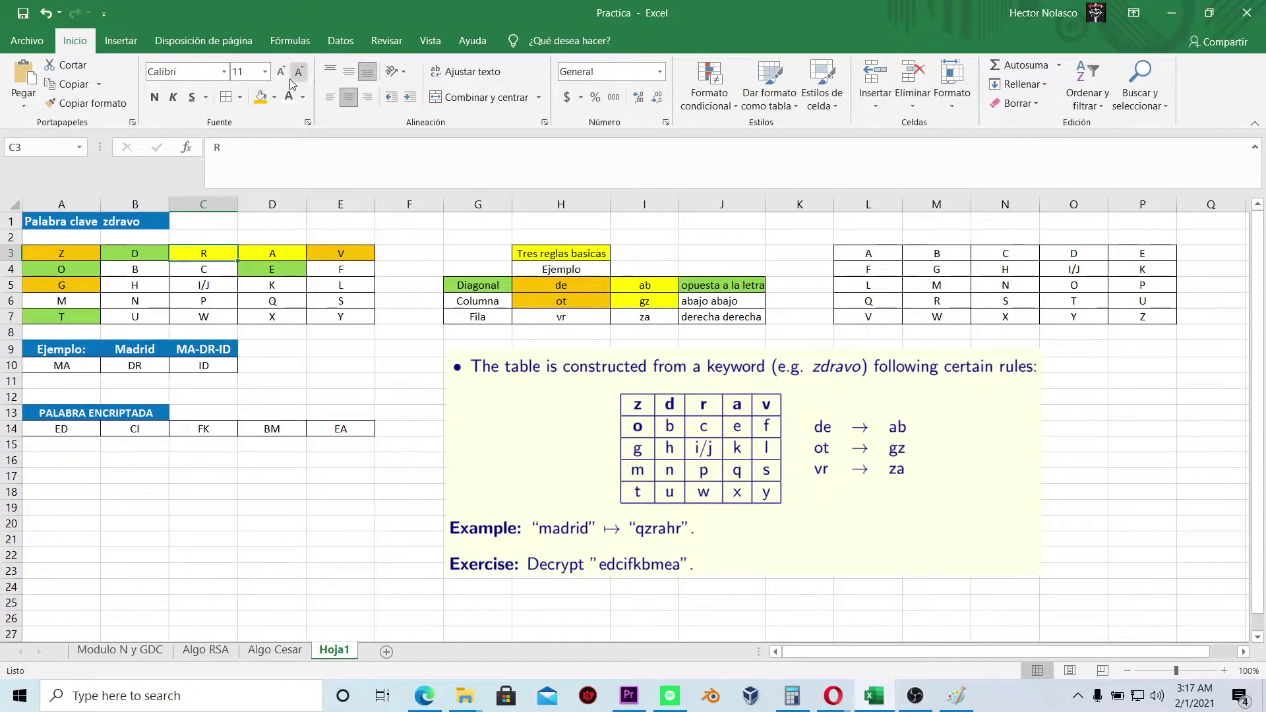
pyautogui.click(261, 97)
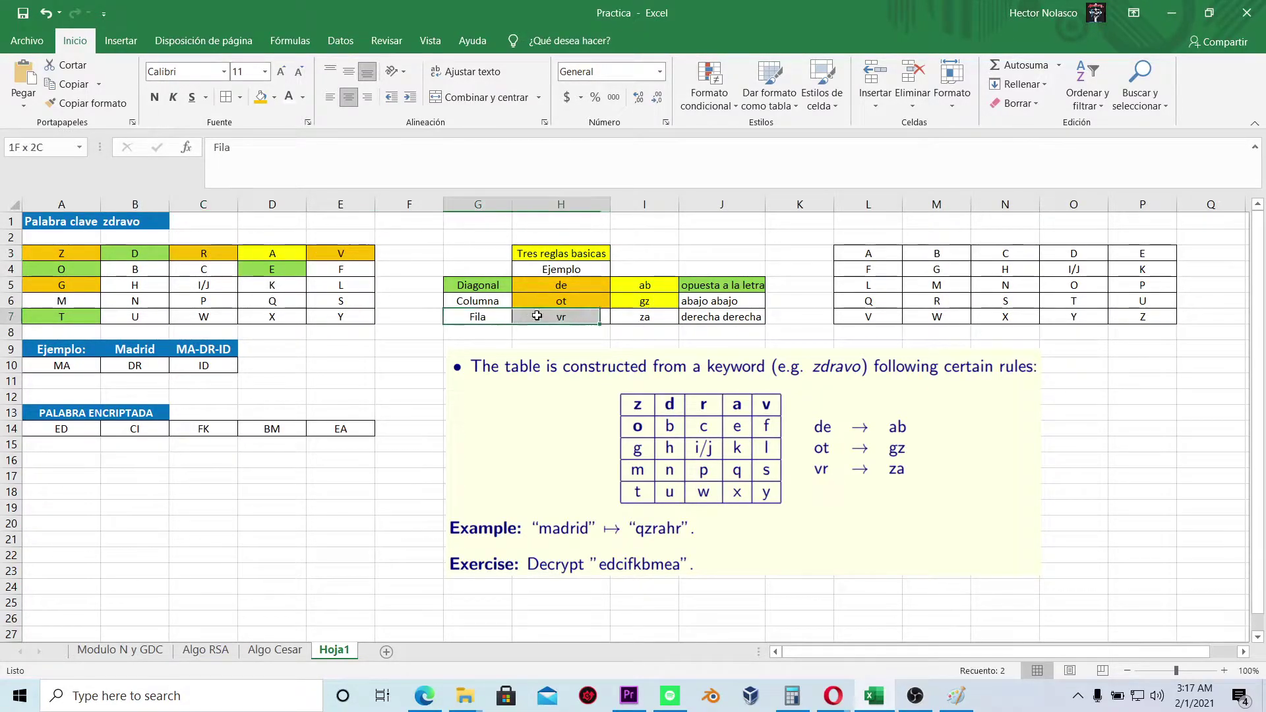
# - Fill the vr example cell H7 orange
pyautogui.moveTo(496, 319); pyautogui.dragTo(645, 318)
pyautogui.click(567, 319)
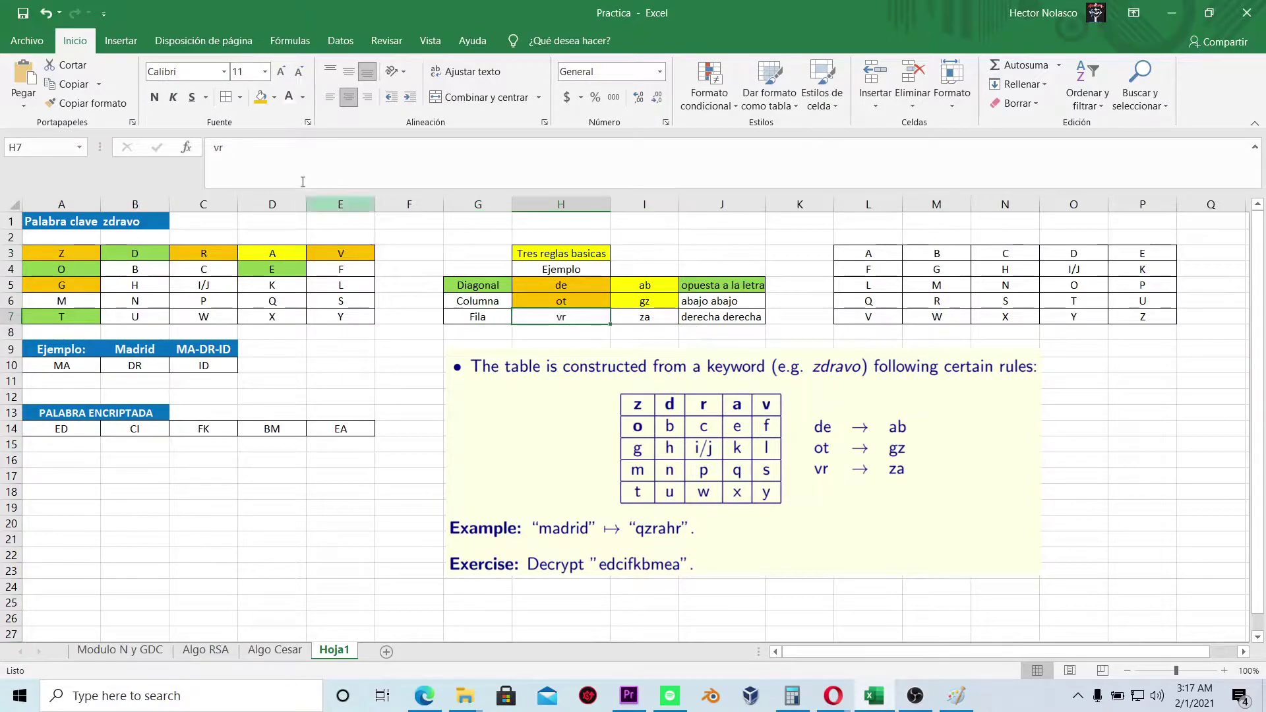
pyautogui.click(262, 97)
pyautogui.click(734, 317)
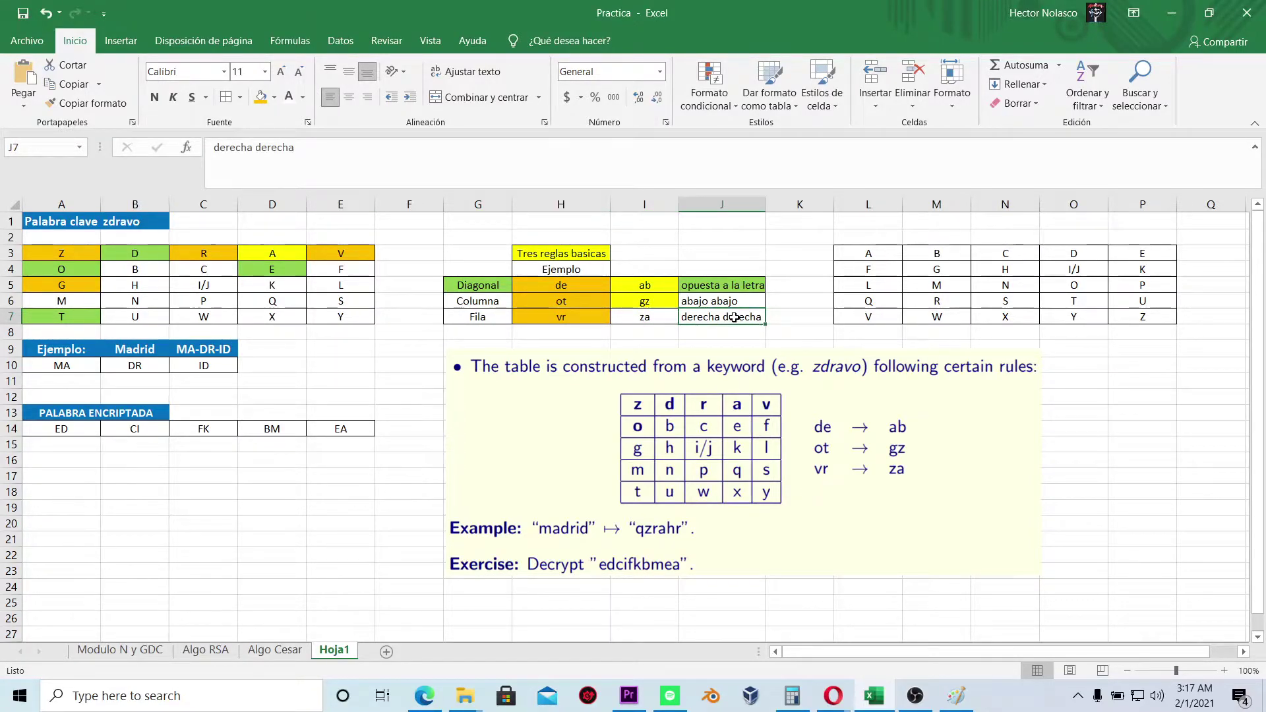
pyautogui.click(335, 254)
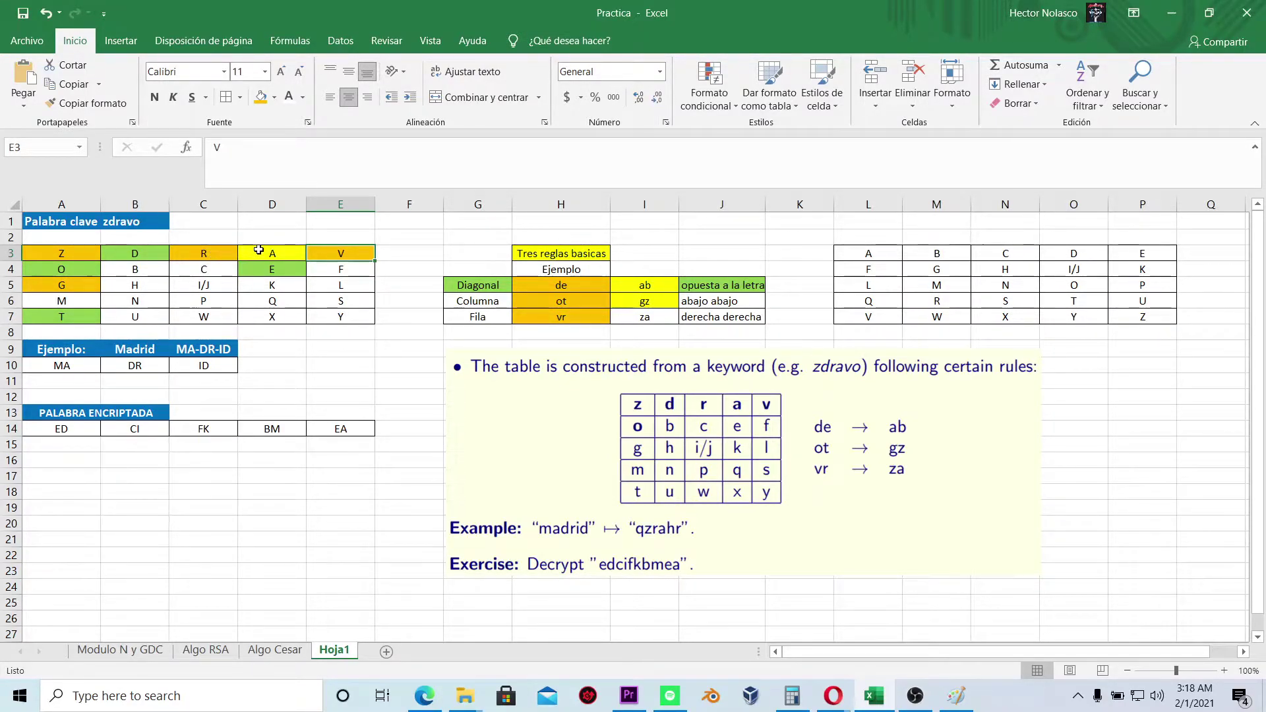
# - Fill the za example cell I7 yellow
pyautogui.click(77, 254)
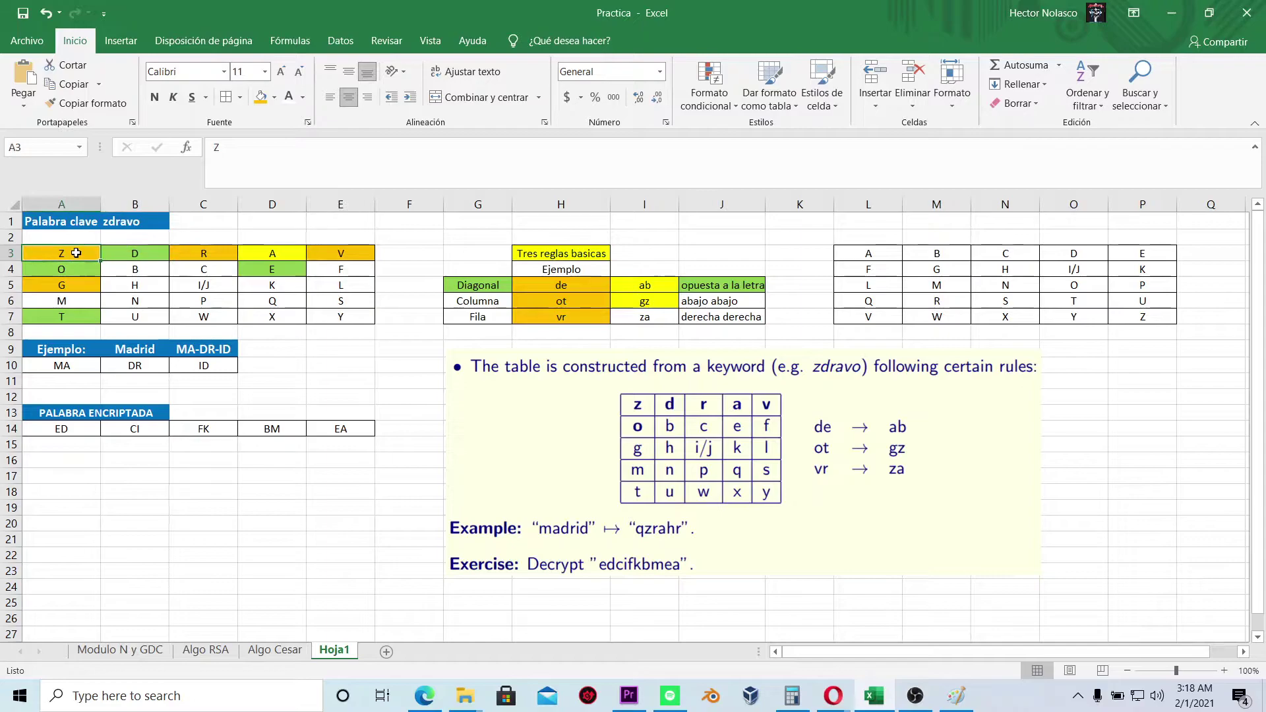
pyautogui.click(250, 251)
pyautogui.click(653, 319)
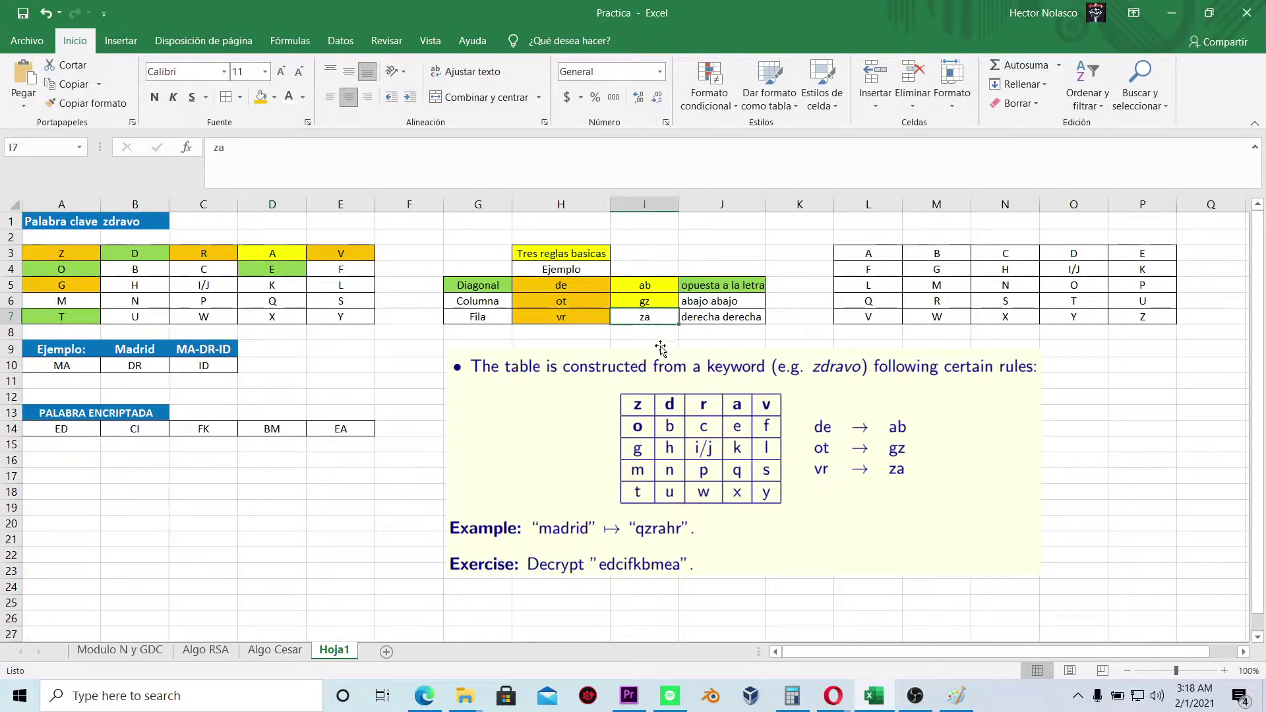
pyautogui.click(274, 97)
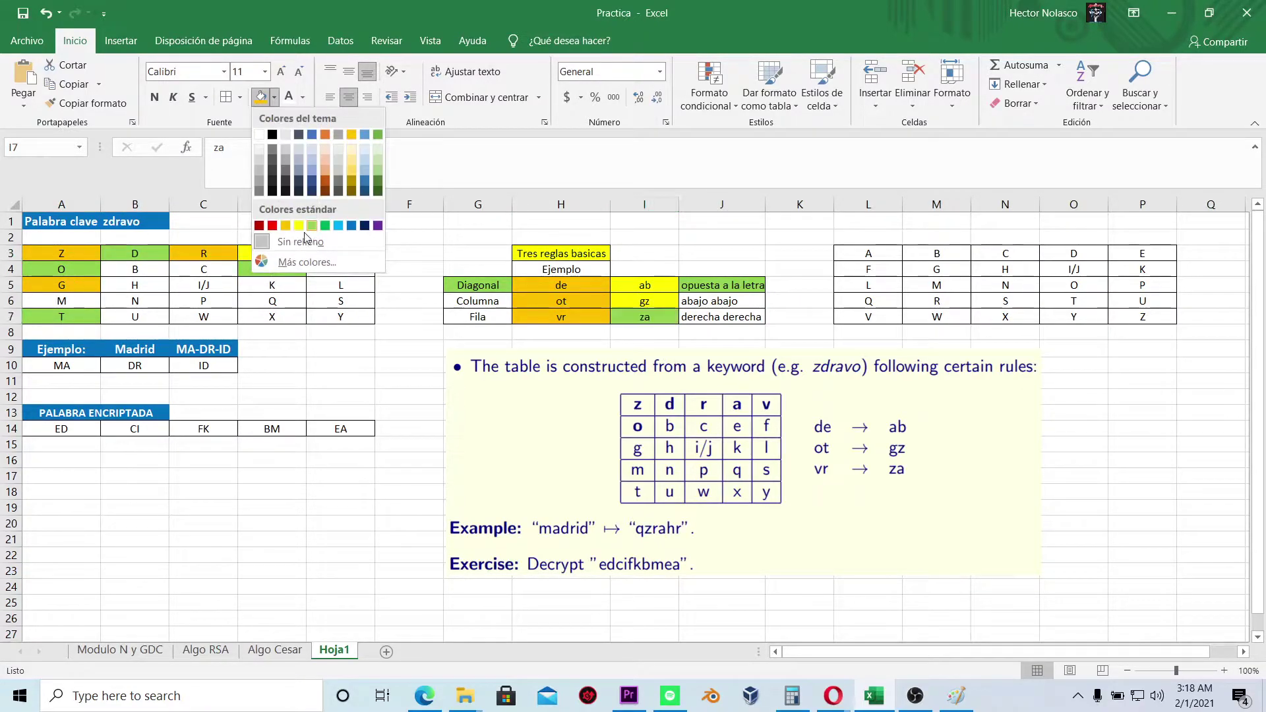
pyautogui.click(296, 223)
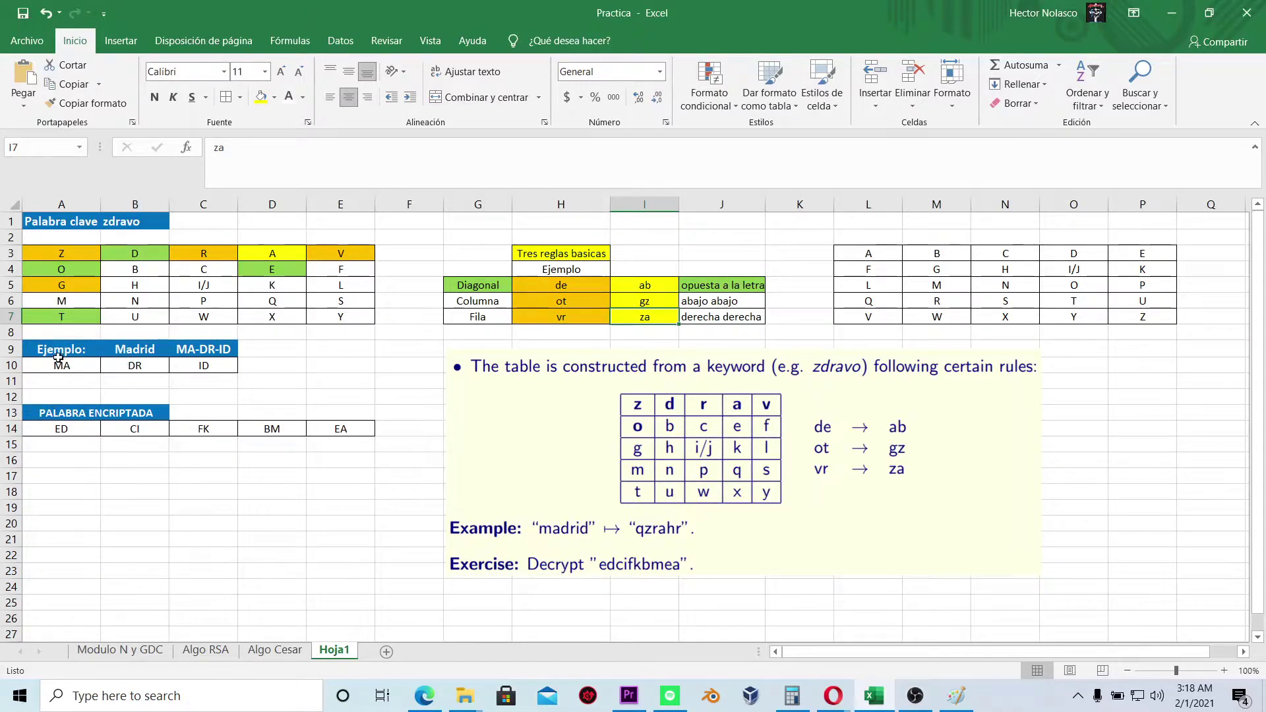
# - Point out the Madrid pairs MA, DR and ID, then select the whole key table A3:E7
pyautogui.click(127, 351)
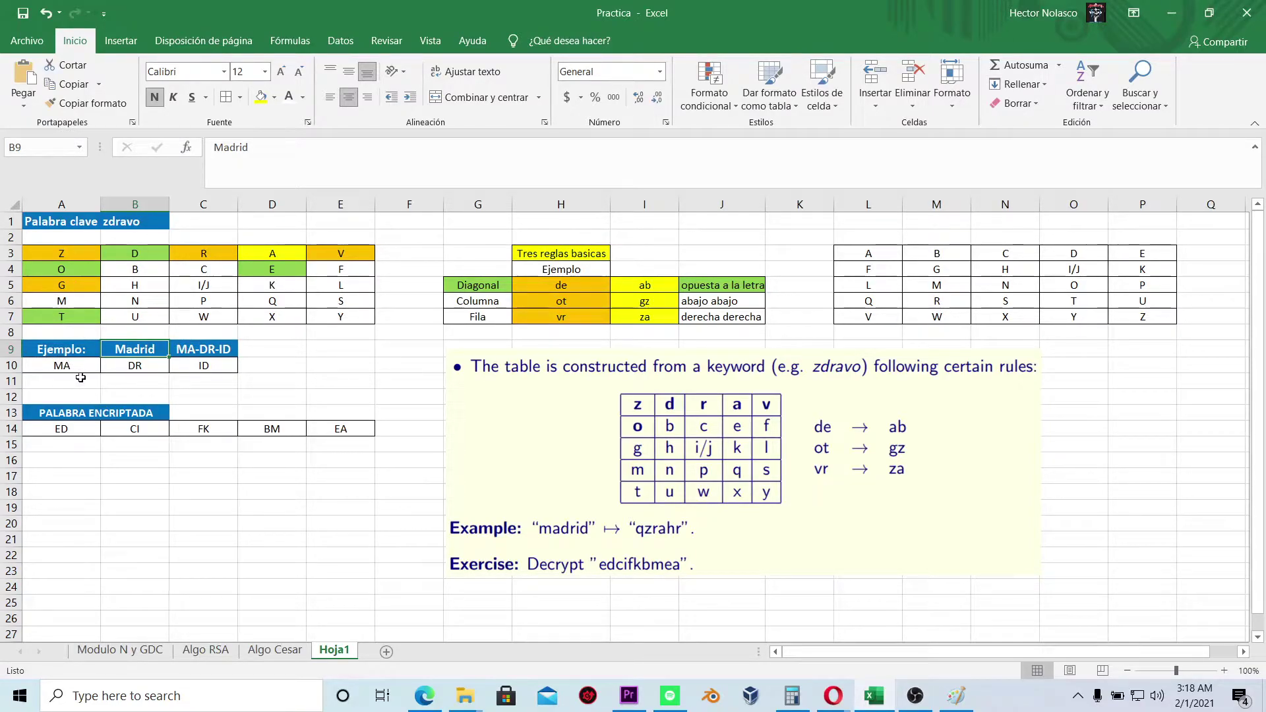
pyautogui.click(92, 364)
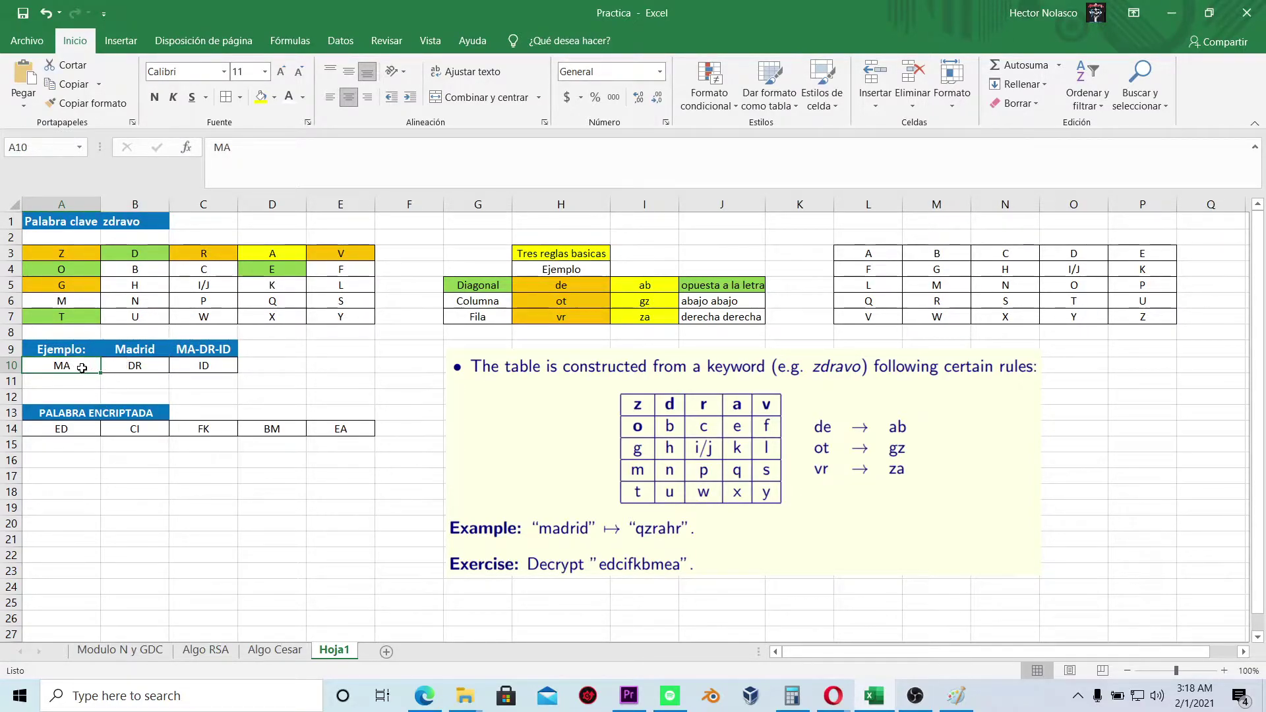
pyautogui.click(132, 368)
pyautogui.click(193, 367)
pyautogui.moveTo(66, 252); pyautogui.dragTo(330, 318)
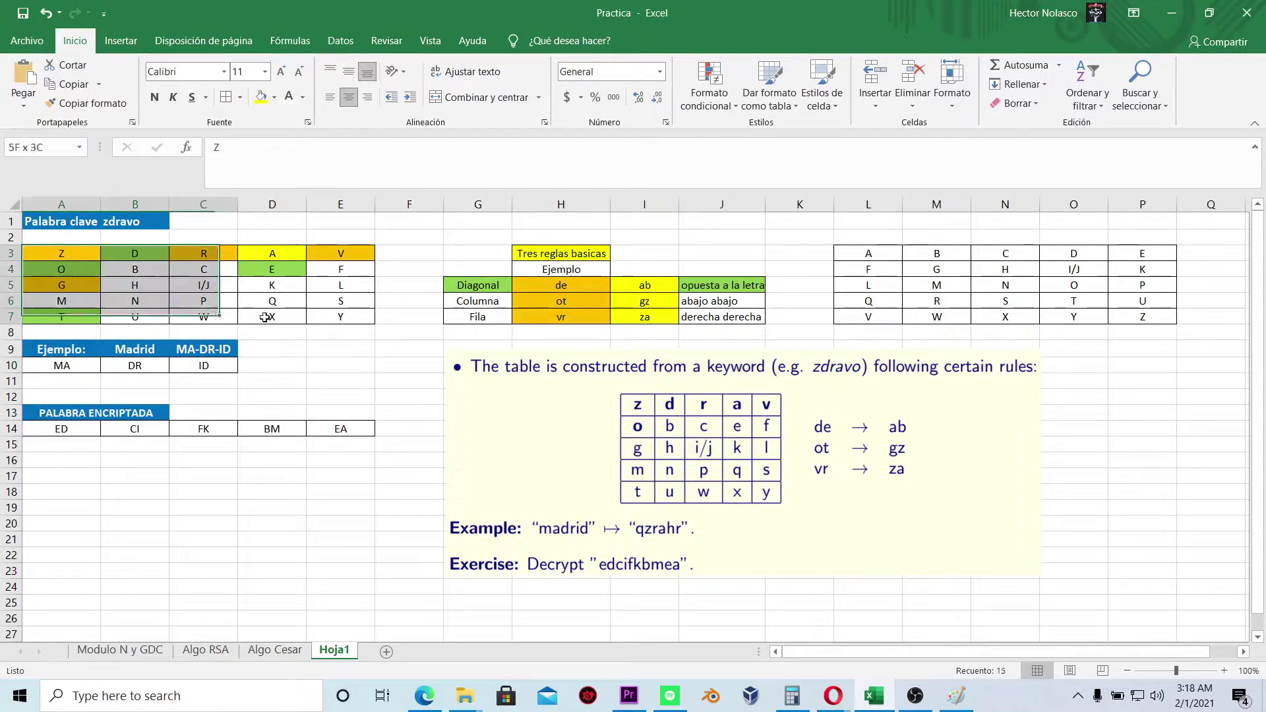
# - Remove all fills from the key table, then fill the M and A cells yellow
pyautogui.click(275, 97)
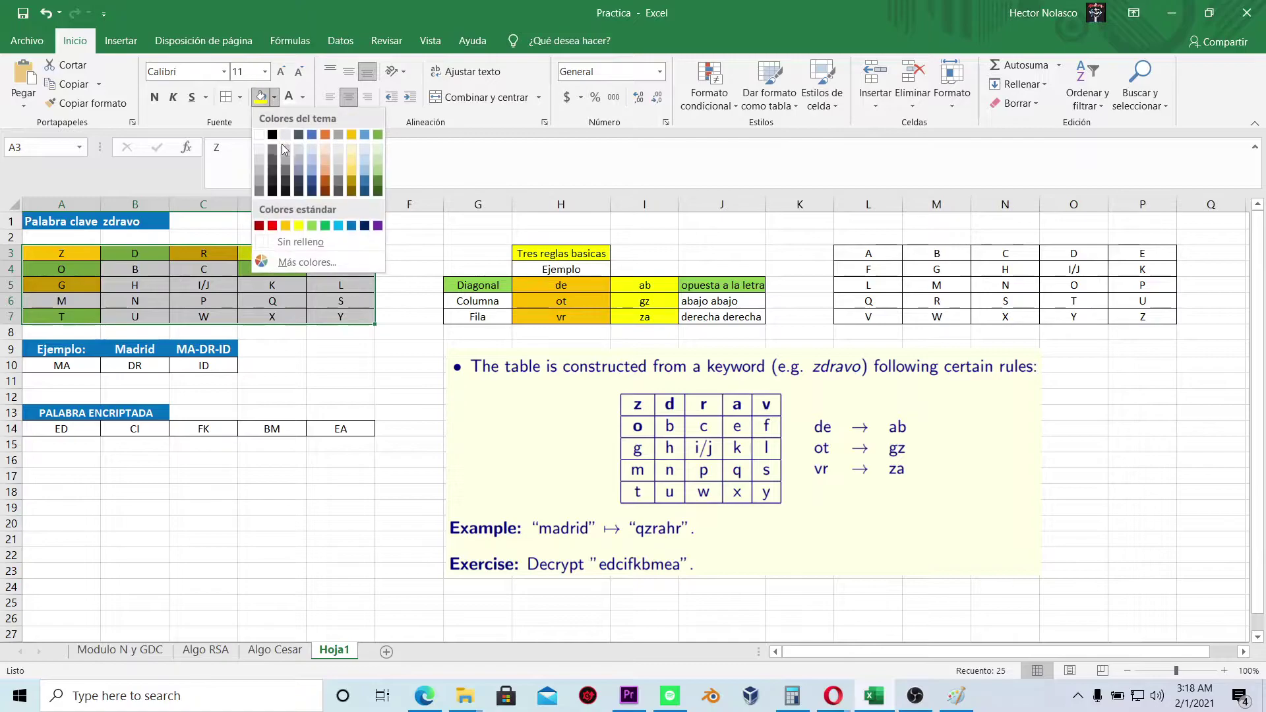
pyautogui.click(298, 242)
pyautogui.click(68, 366)
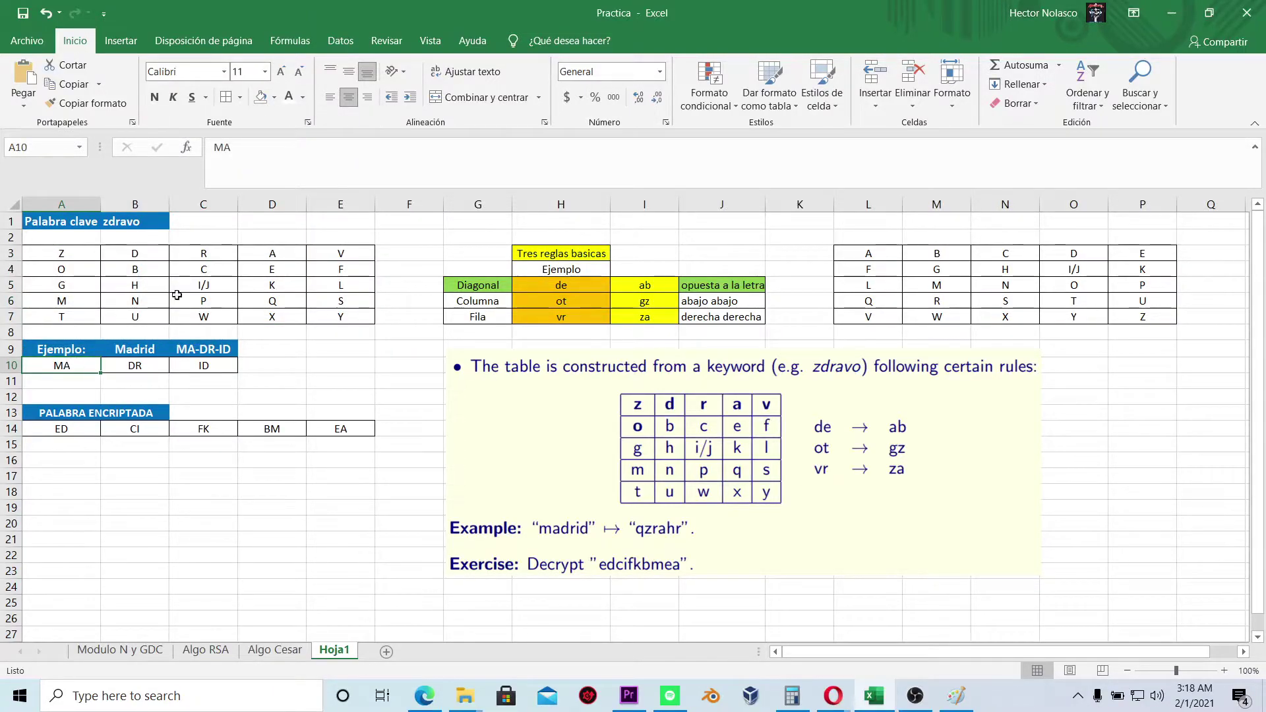
pyautogui.click(68, 299)
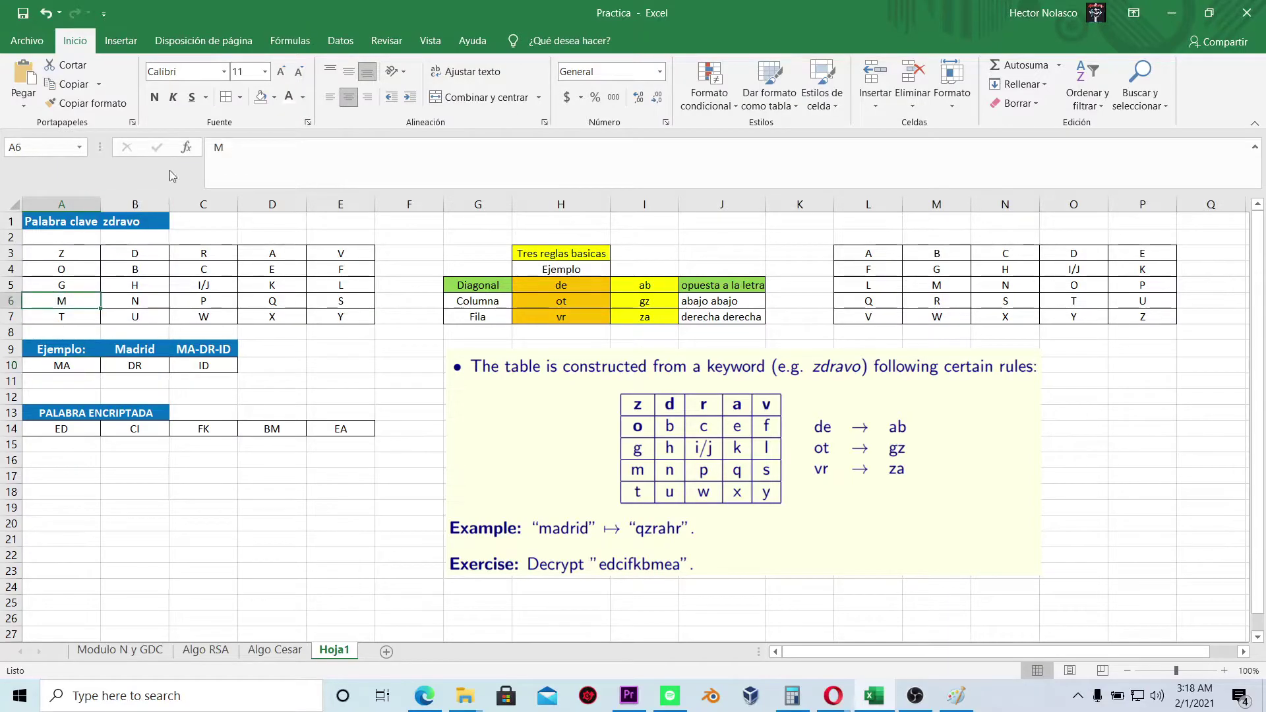
pyautogui.click(273, 97)
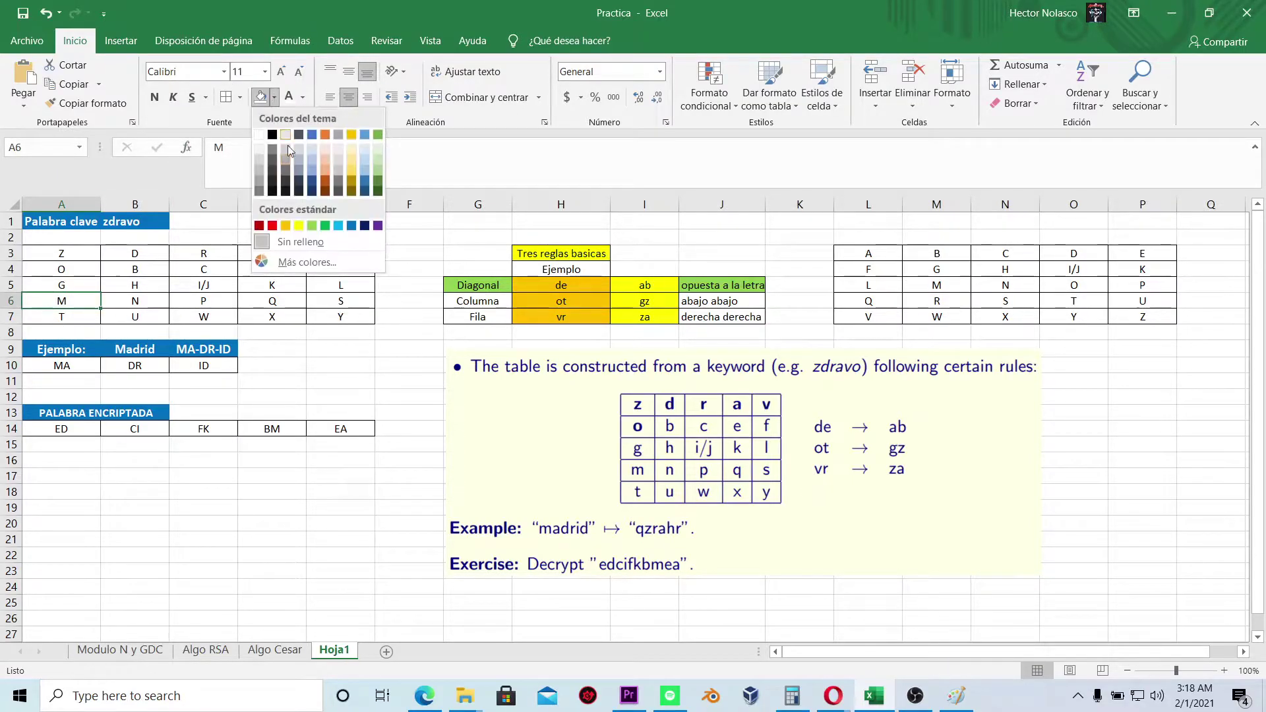
pyautogui.click(299, 225)
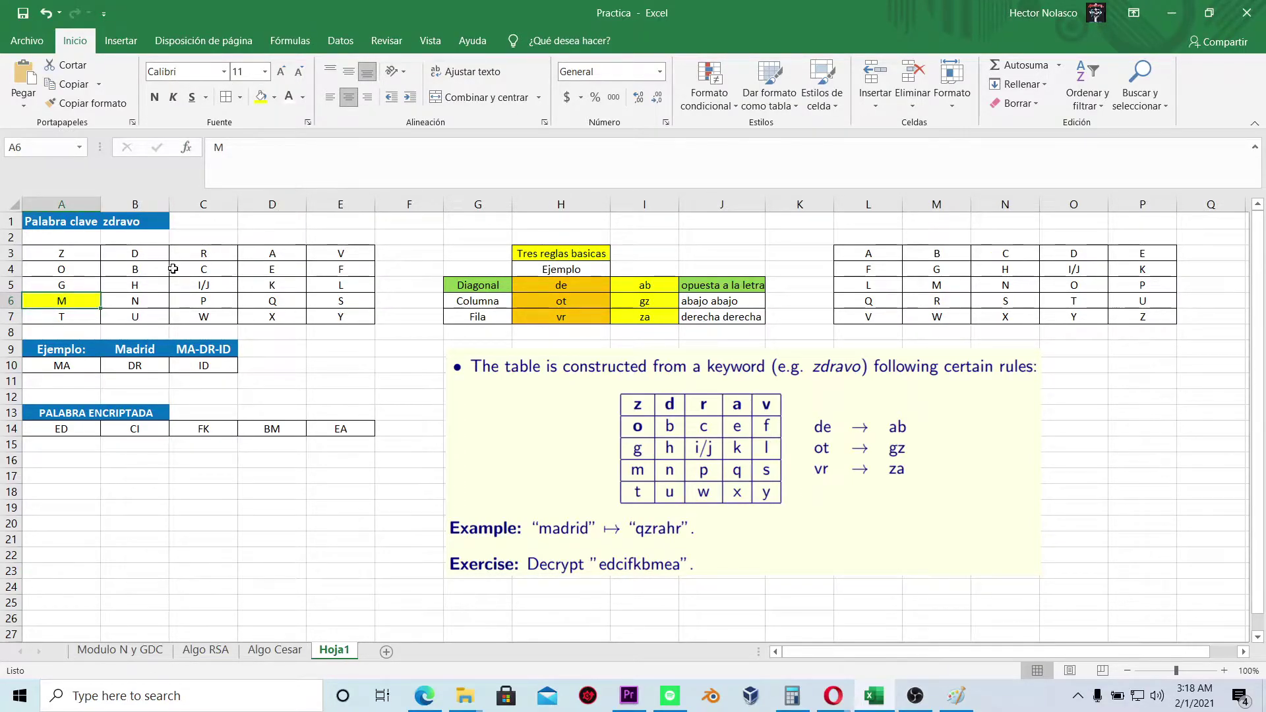
pyautogui.click(255, 256)
pyautogui.click(261, 97)
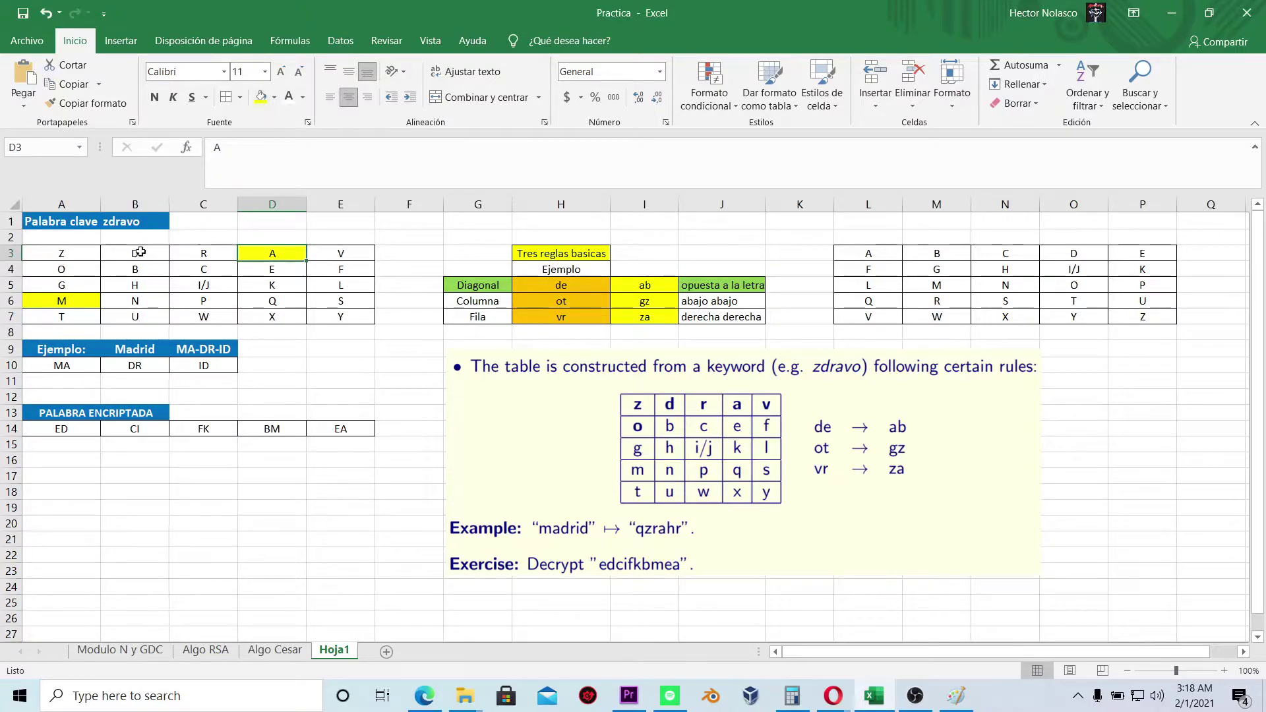
# - Start entering QZ in cell A11 below MA
pyautogui.click(66, 251)
pyautogui.keyDown('shift'); pyautogui.click(269, 302); pyautogui.keyUp('shift')
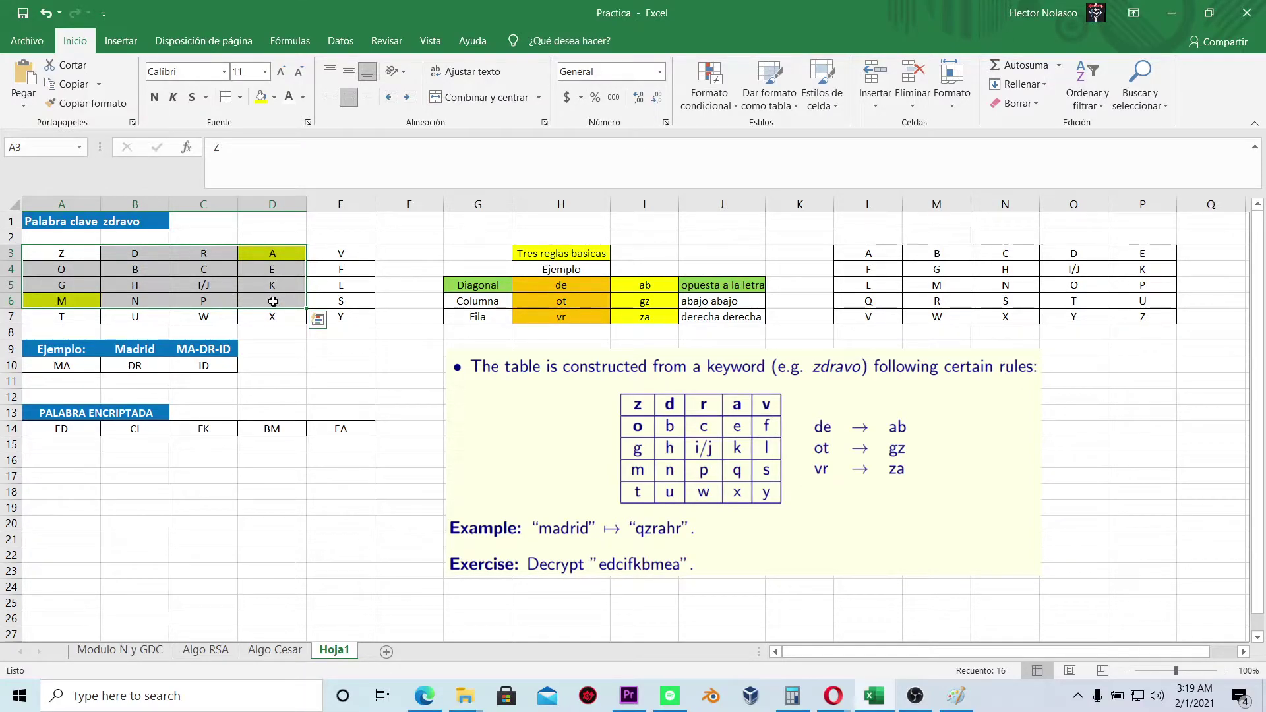
pyautogui.click(70, 382)
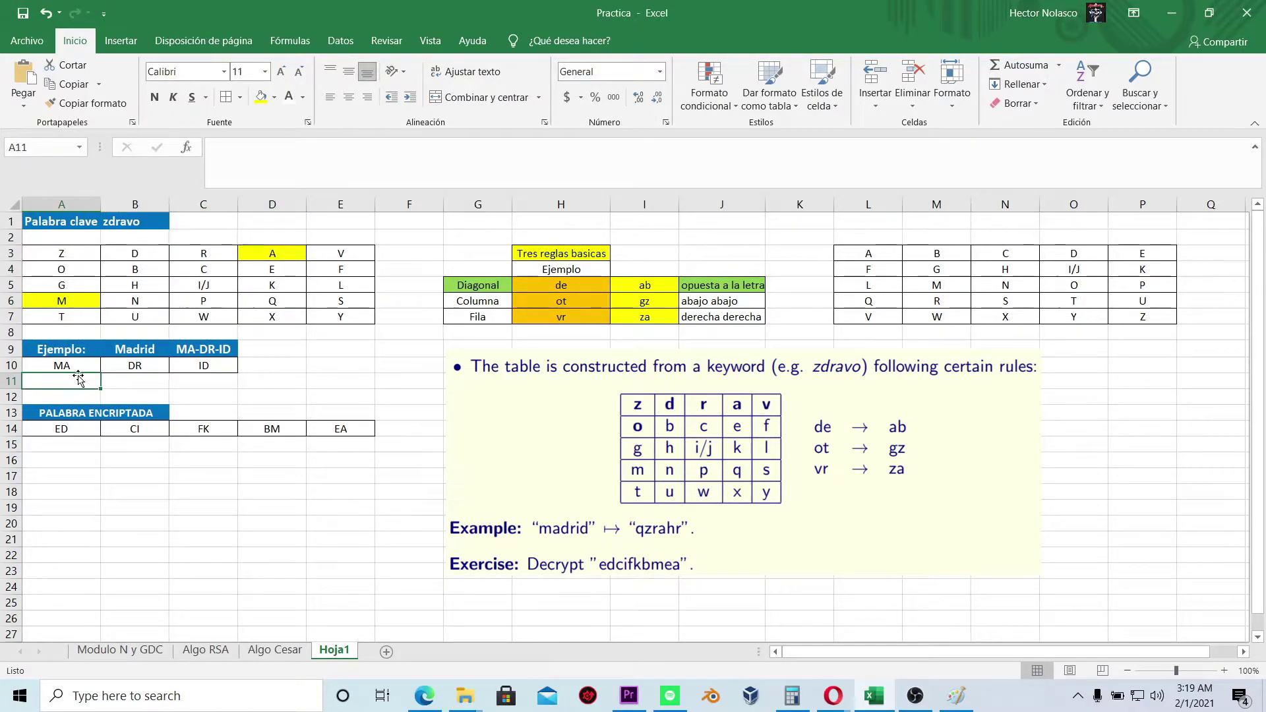
pyautogui.write('q')
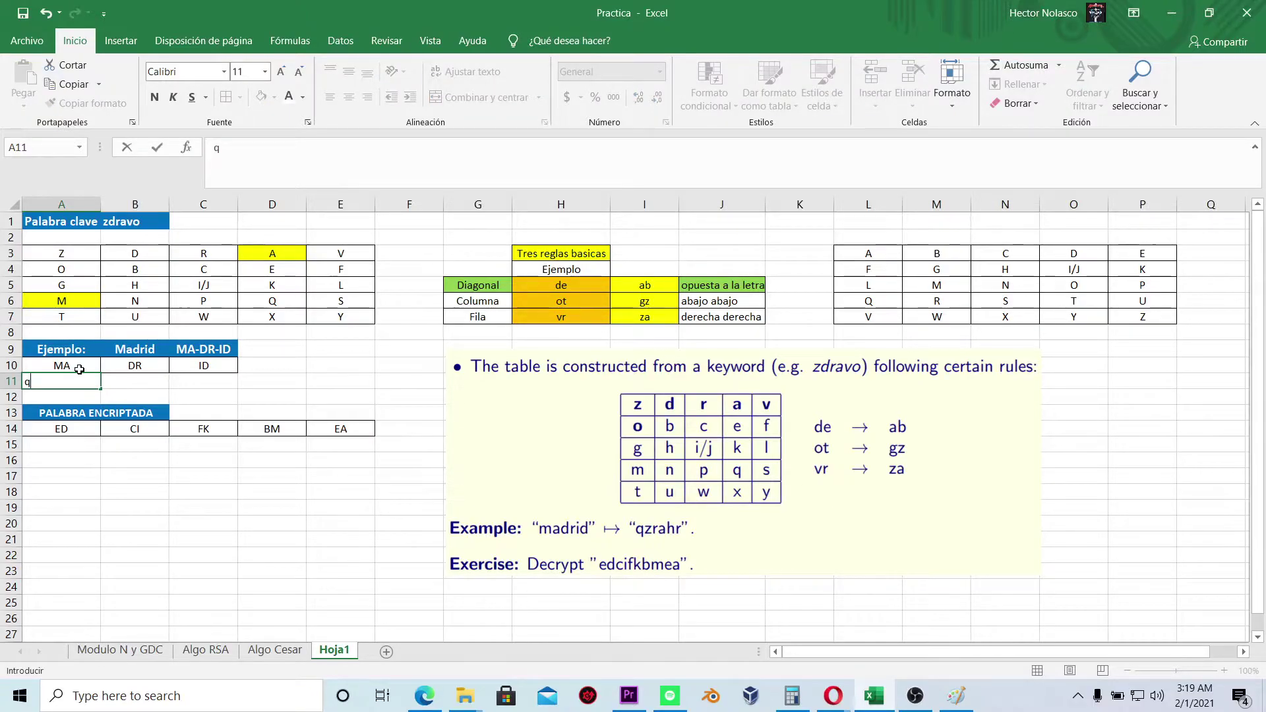
pyautogui.write('QZ')
# - Confirm QZ and fill the keyword row's D and R cells yellow
pyautogui.click(134, 366)
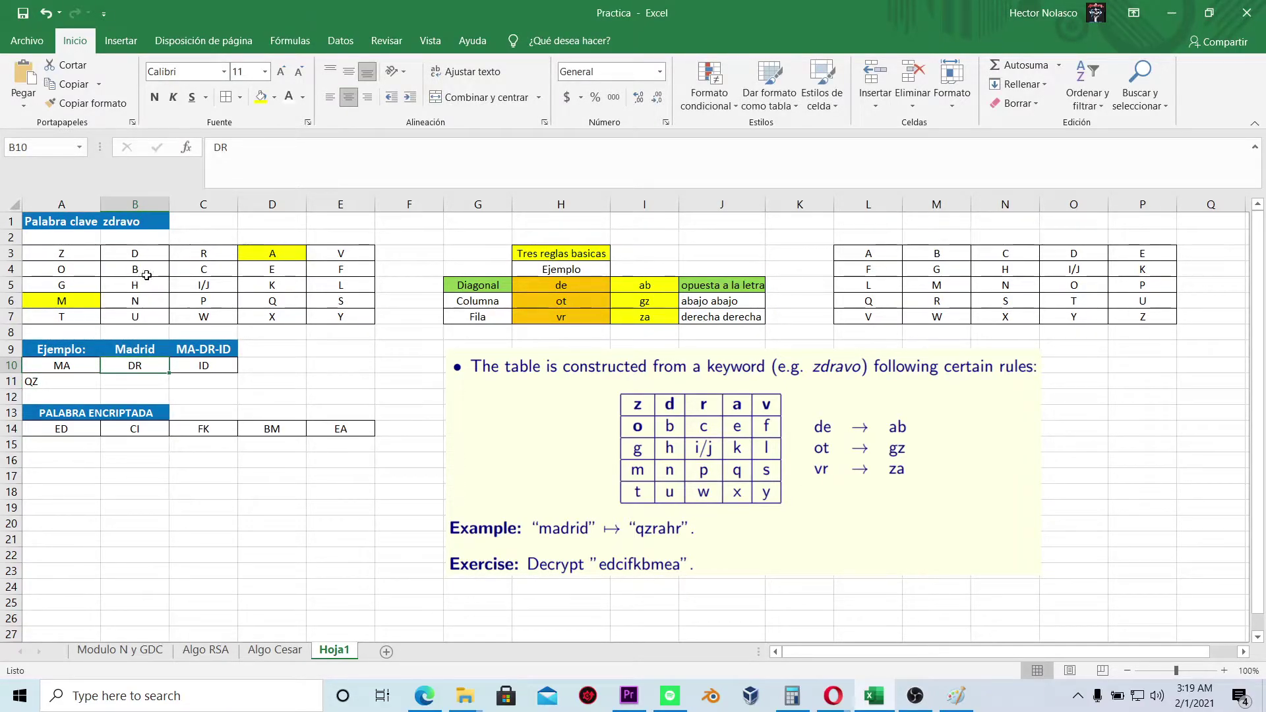
pyautogui.click(143, 254)
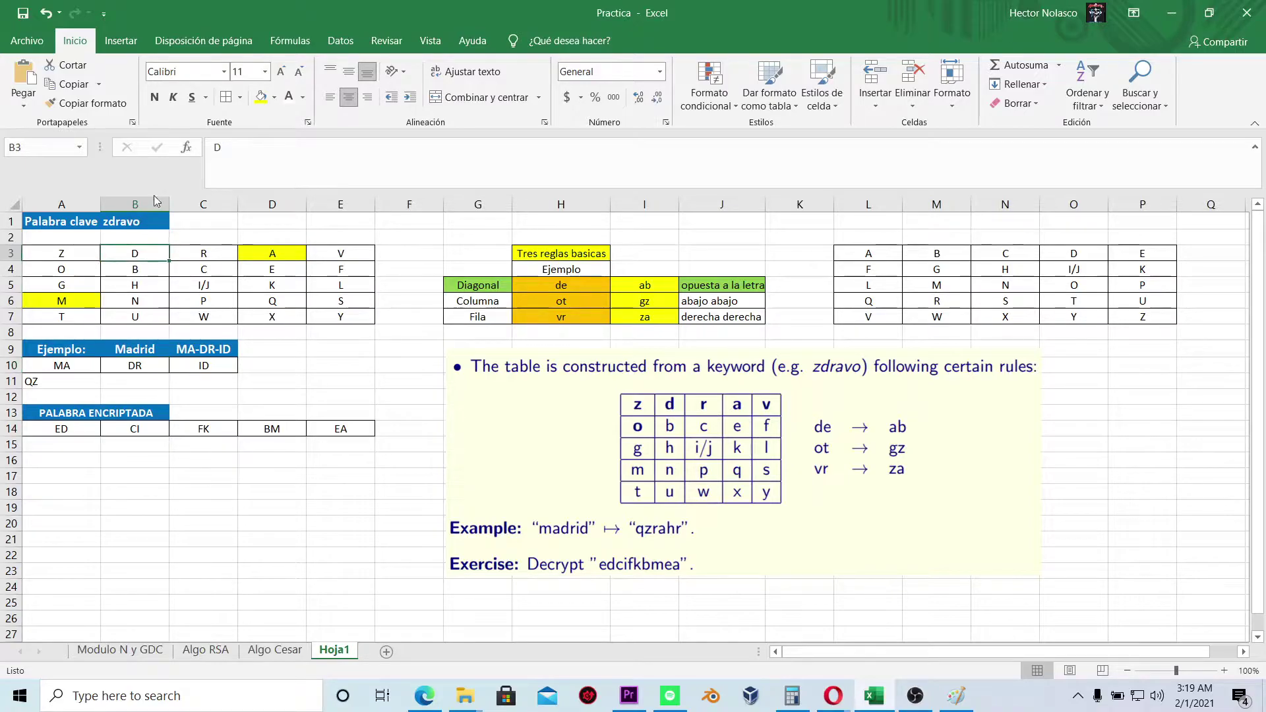
pyautogui.click(261, 97)
pyautogui.click(194, 256)
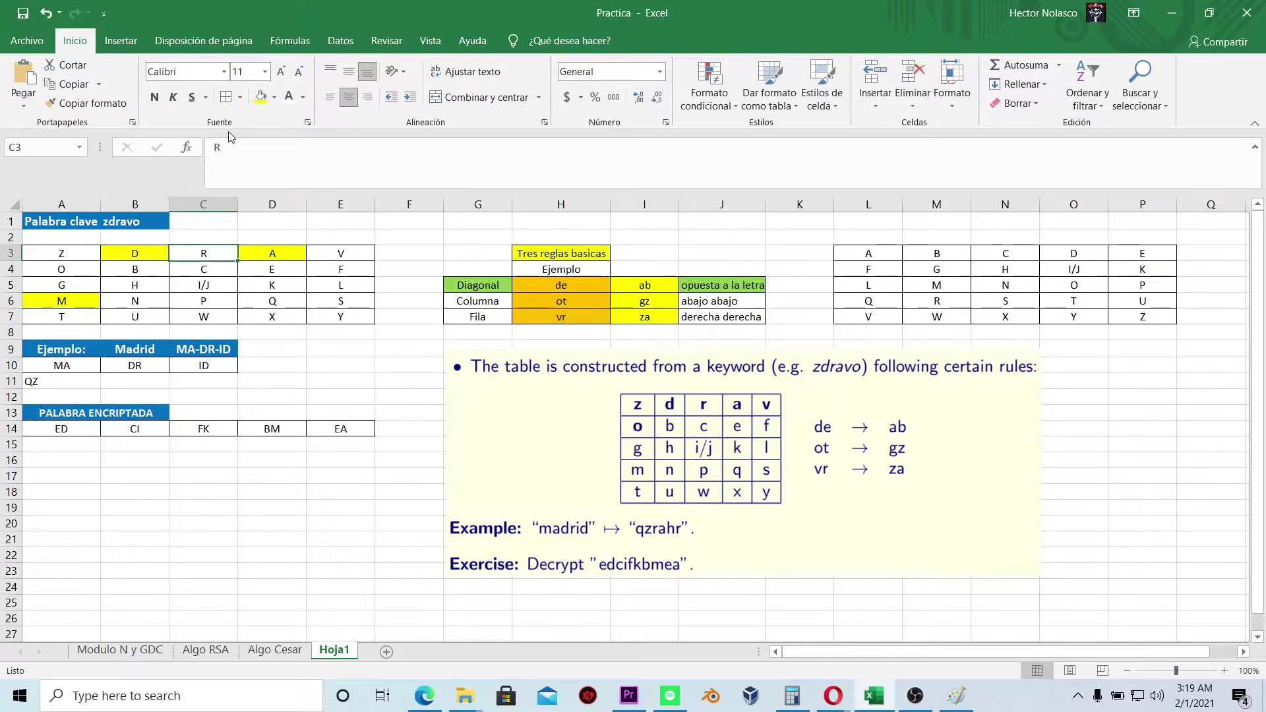
pyautogui.click(262, 97)
pyautogui.moveTo(141, 254); pyautogui.dragTo(205, 254)
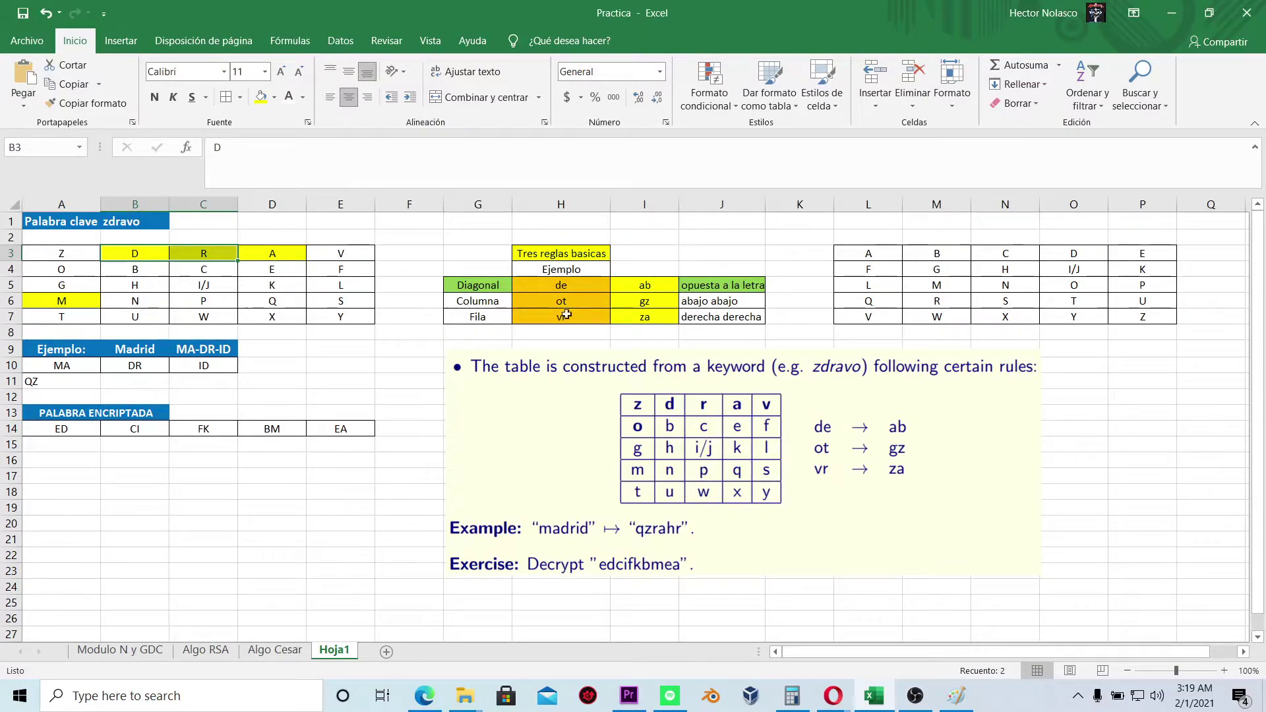
pyautogui.click(146, 251)
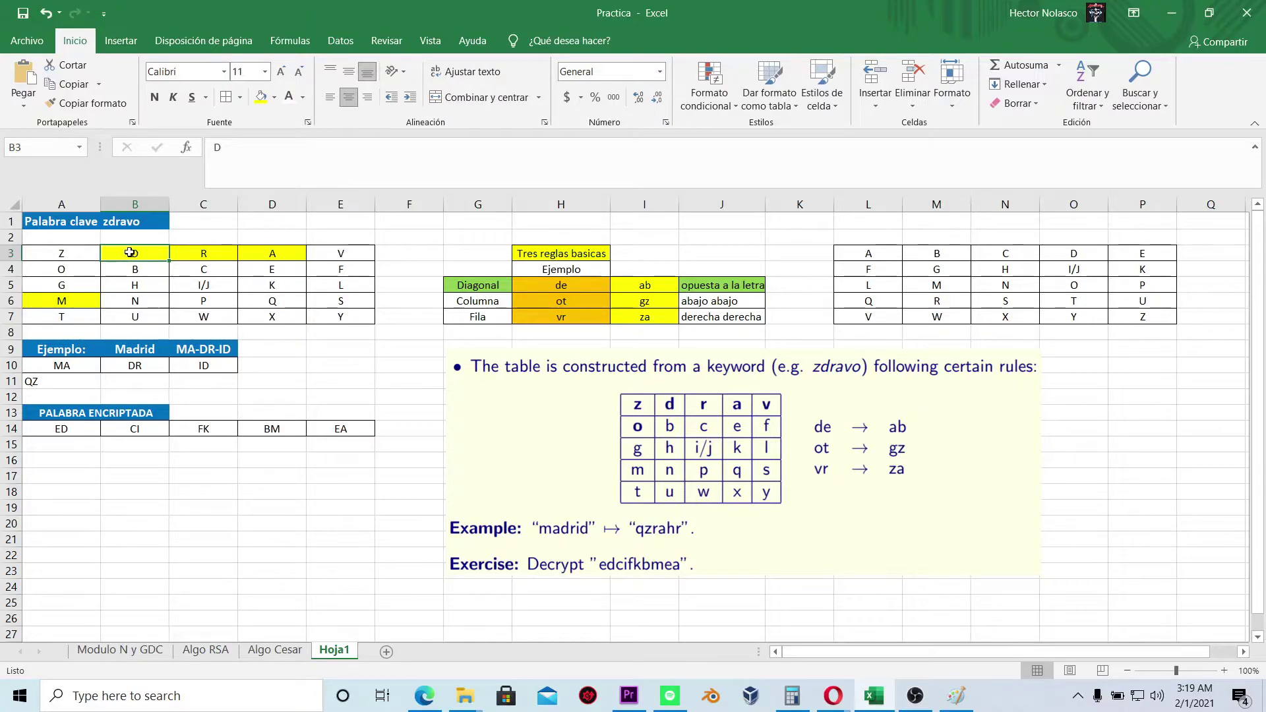
# - Enter RA in cell B11 below DR
pyautogui.click(120, 379)
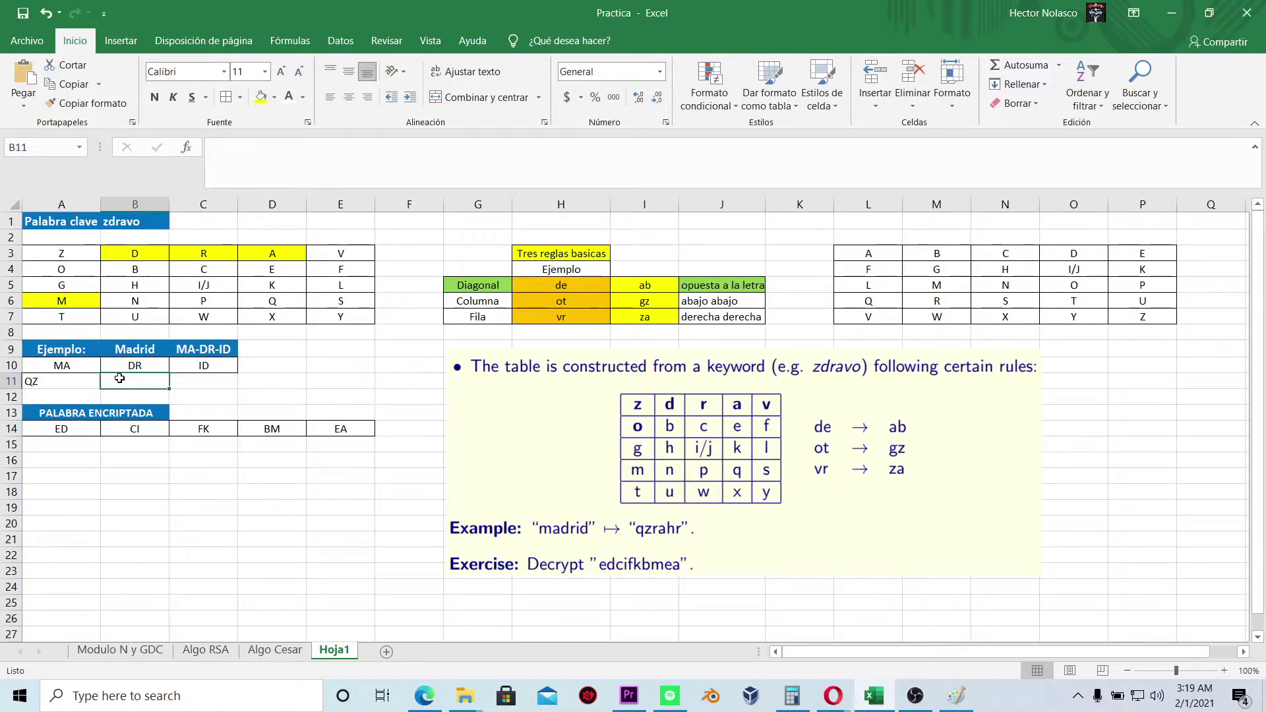
pyautogui.write('R')
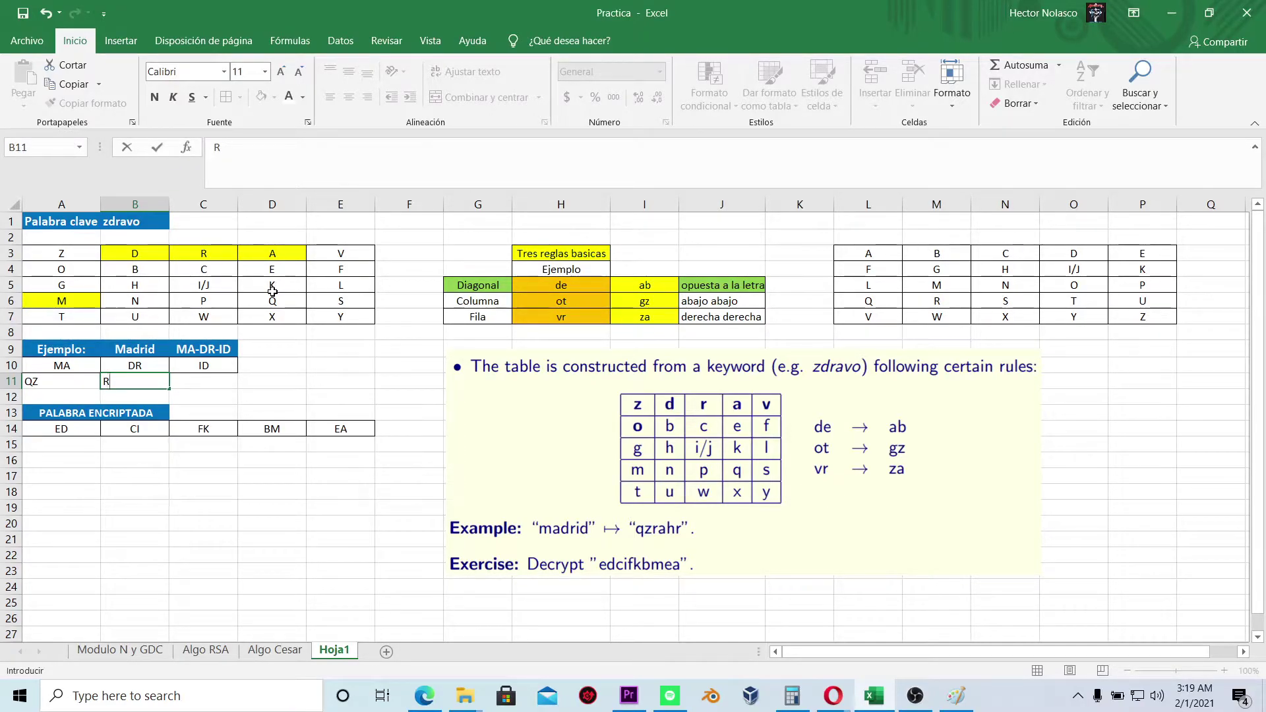
pyautogui.write('A')
pyautogui.click(212, 381)
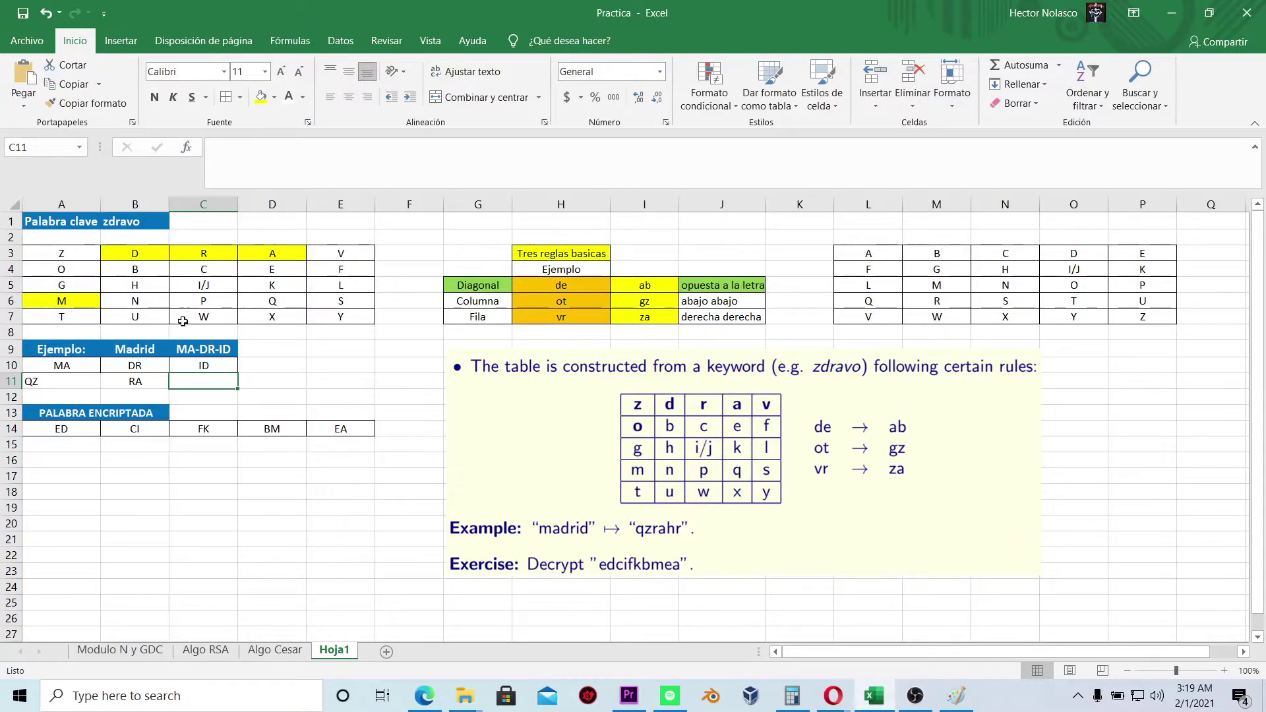
pyautogui.click(198, 284)
# - Fill the I/J cell yellow and turn the R, A and M cells orange
pyautogui.click(260, 98)
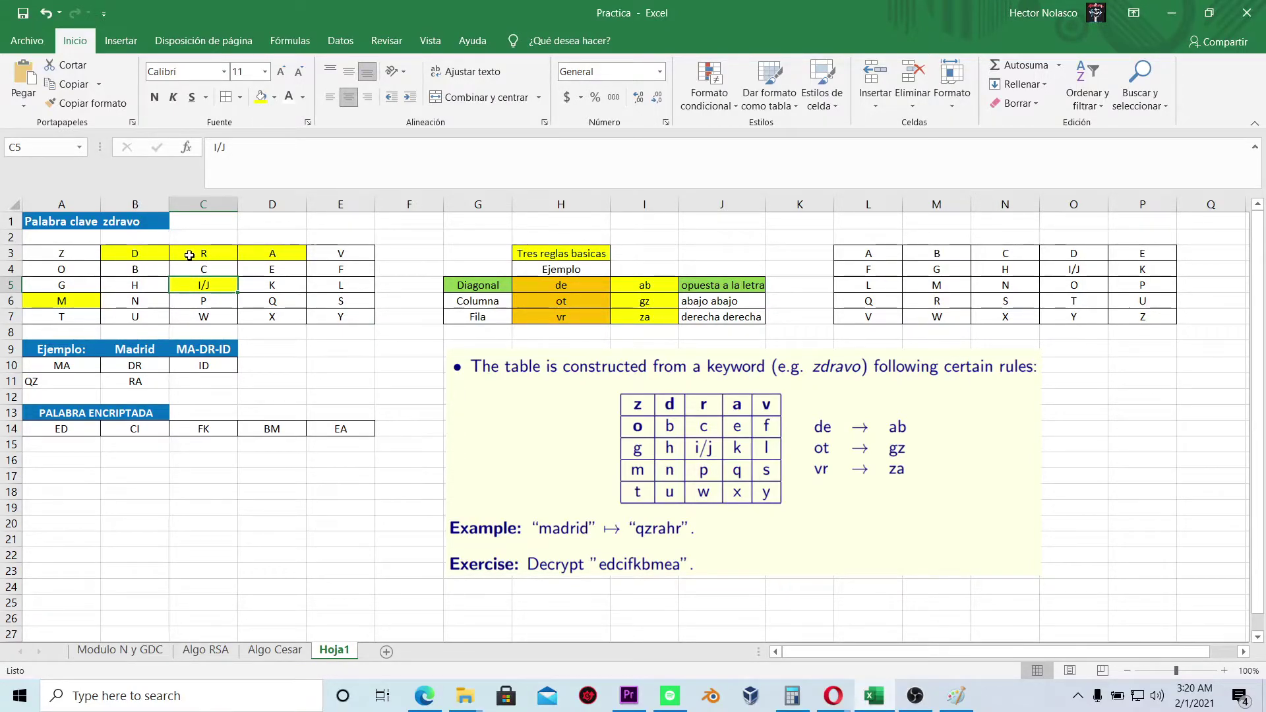
pyautogui.moveTo(190, 254); pyautogui.dragTo(275, 249)
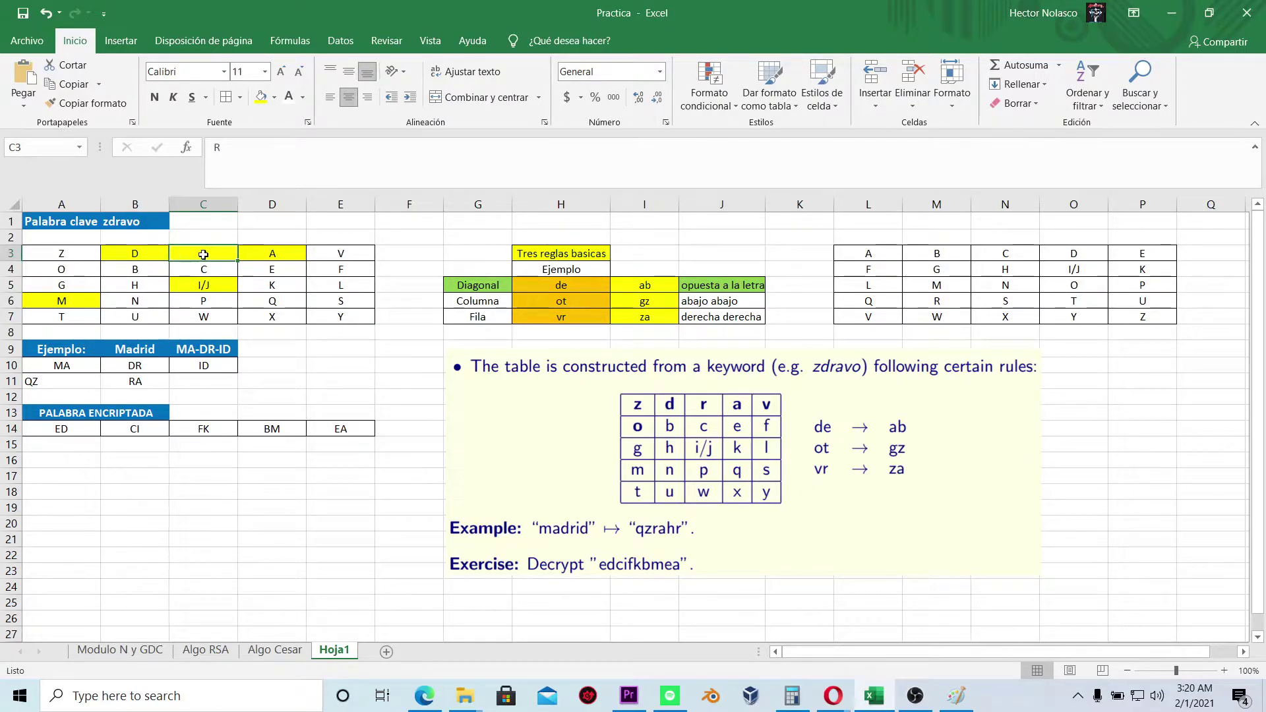
pyautogui.click(274, 97)
pyautogui.click(289, 230)
pyautogui.click(64, 303)
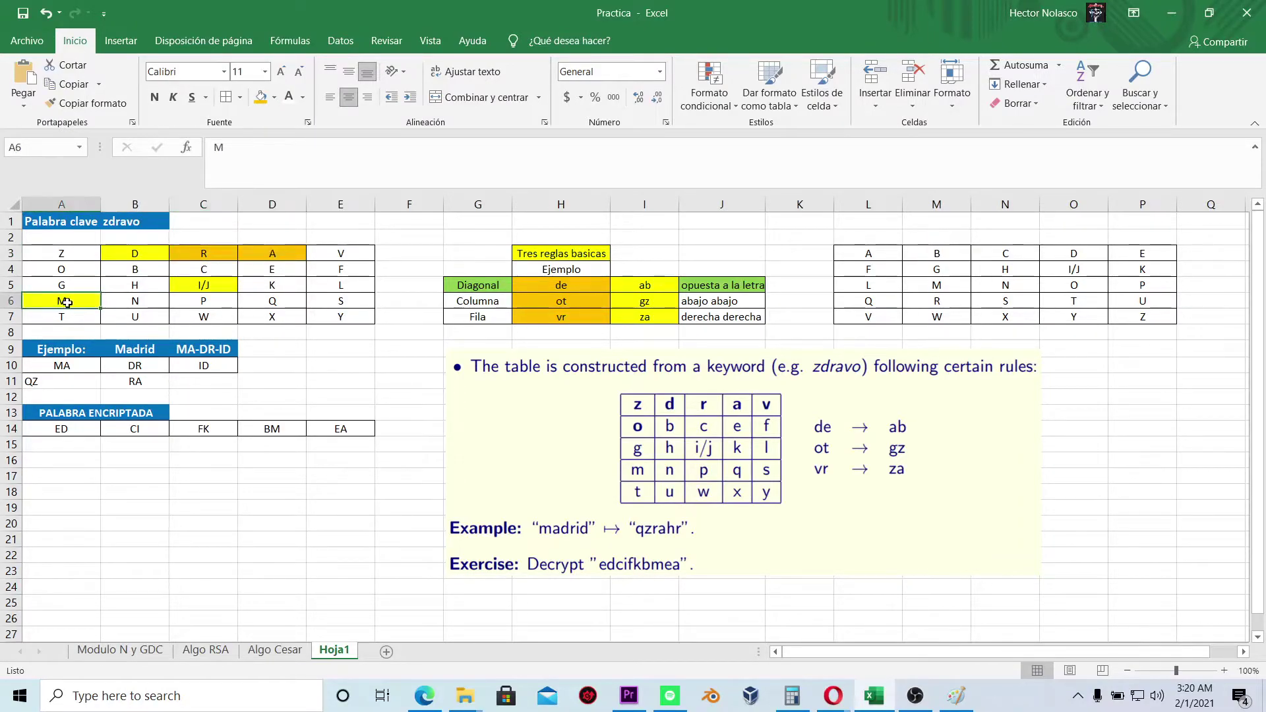
pyautogui.click(261, 97)
# - Enter HR in cell C11 below ID for Madrid's third pair
pyautogui.click(157, 261)
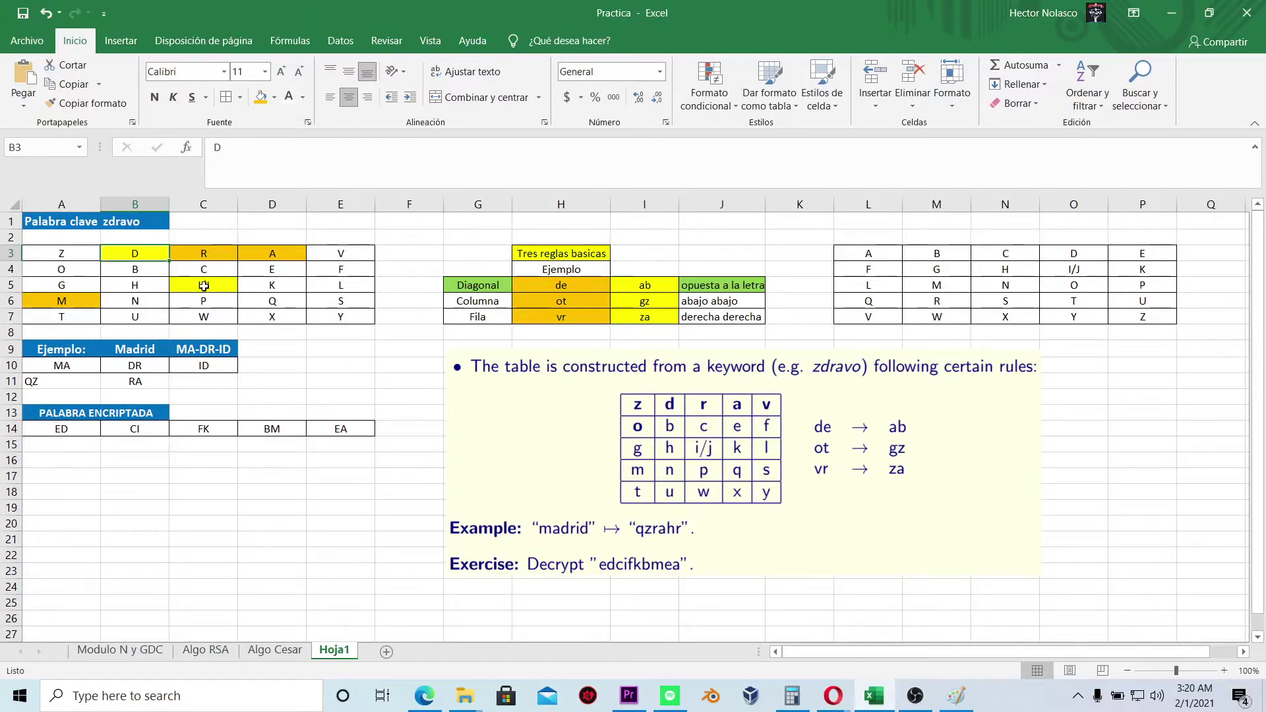
pyautogui.click(1075, 271)
pyautogui.moveTo(882, 257); pyautogui.dragTo(1162, 309)
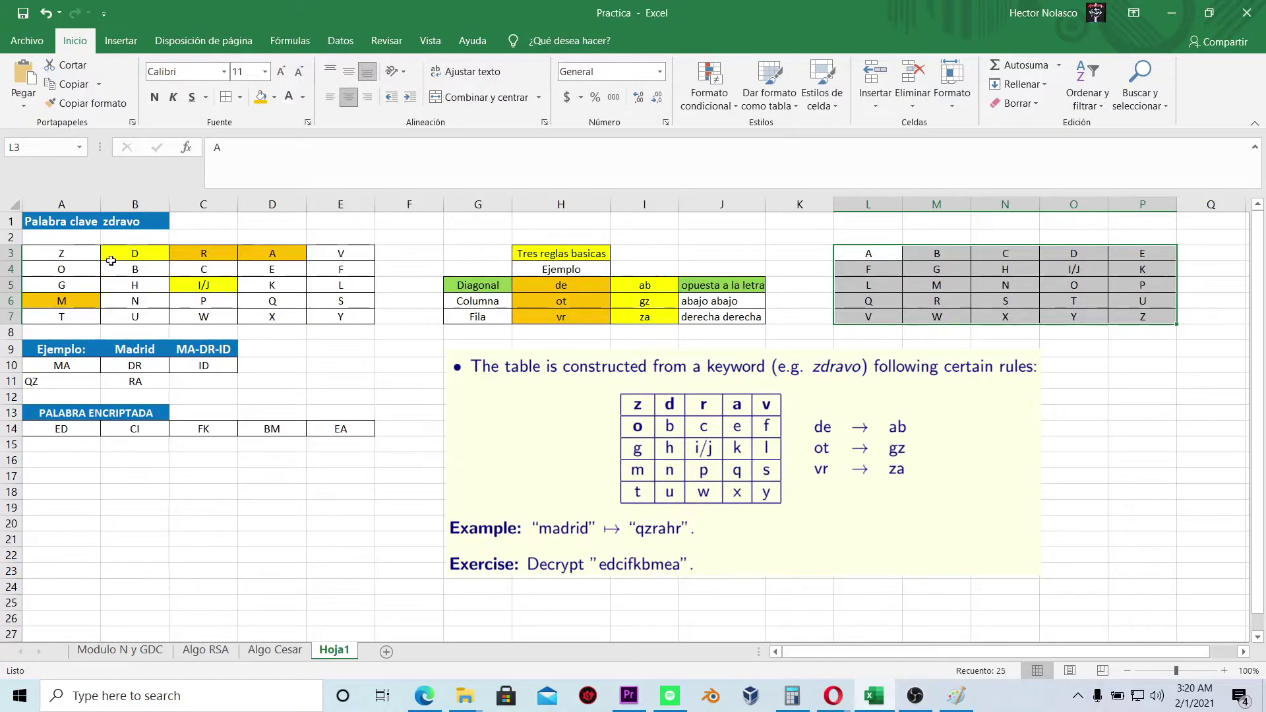
pyautogui.moveTo(61, 256)
pyautogui.mouseDown()
pyautogui.moveTo(385, 307)
pyautogui.moveTo(349, 319)
pyautogui.mouseUp()
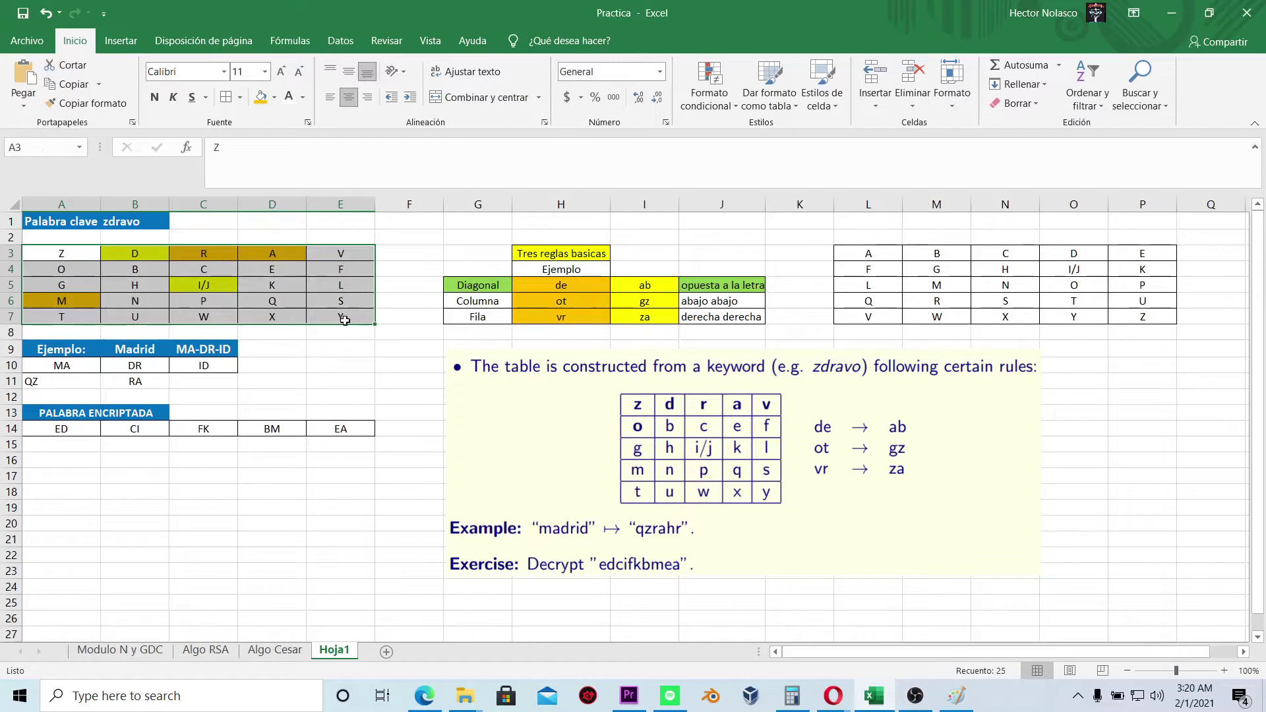
pyautogui.click(211, 368)
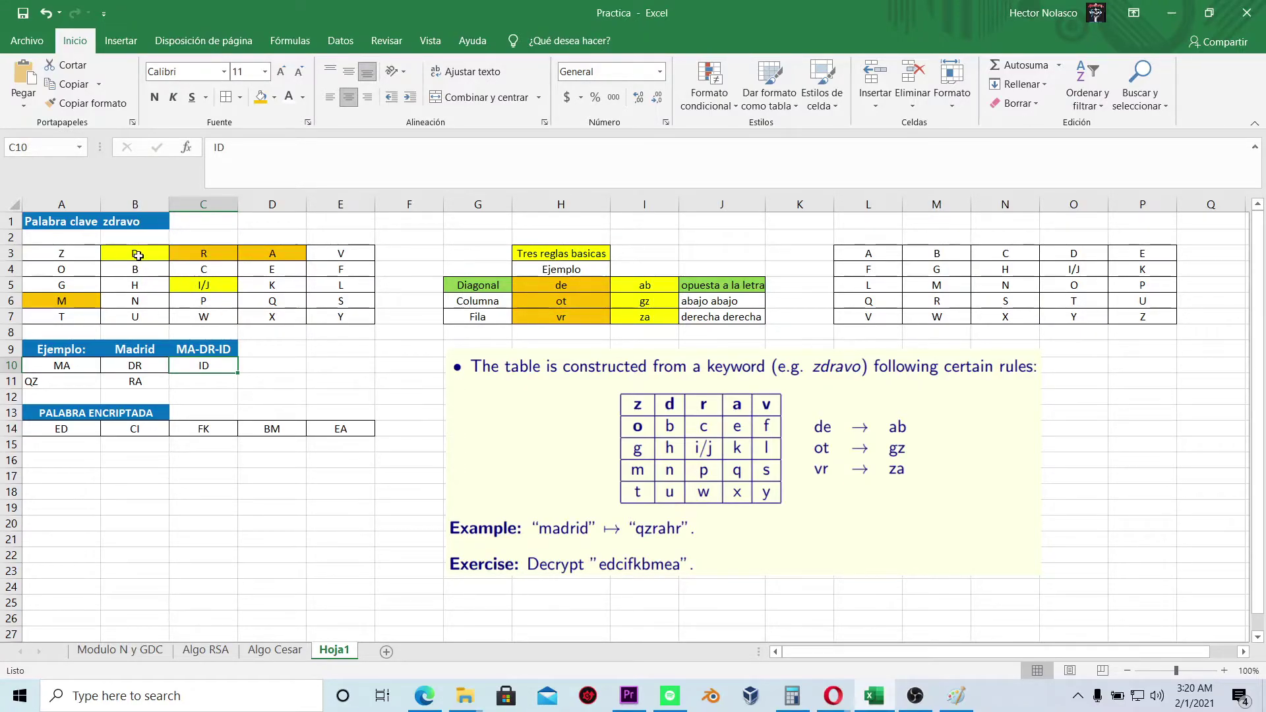
pyautogui.moveTo(139, 256); pyautogui.dragTo(202, 294)
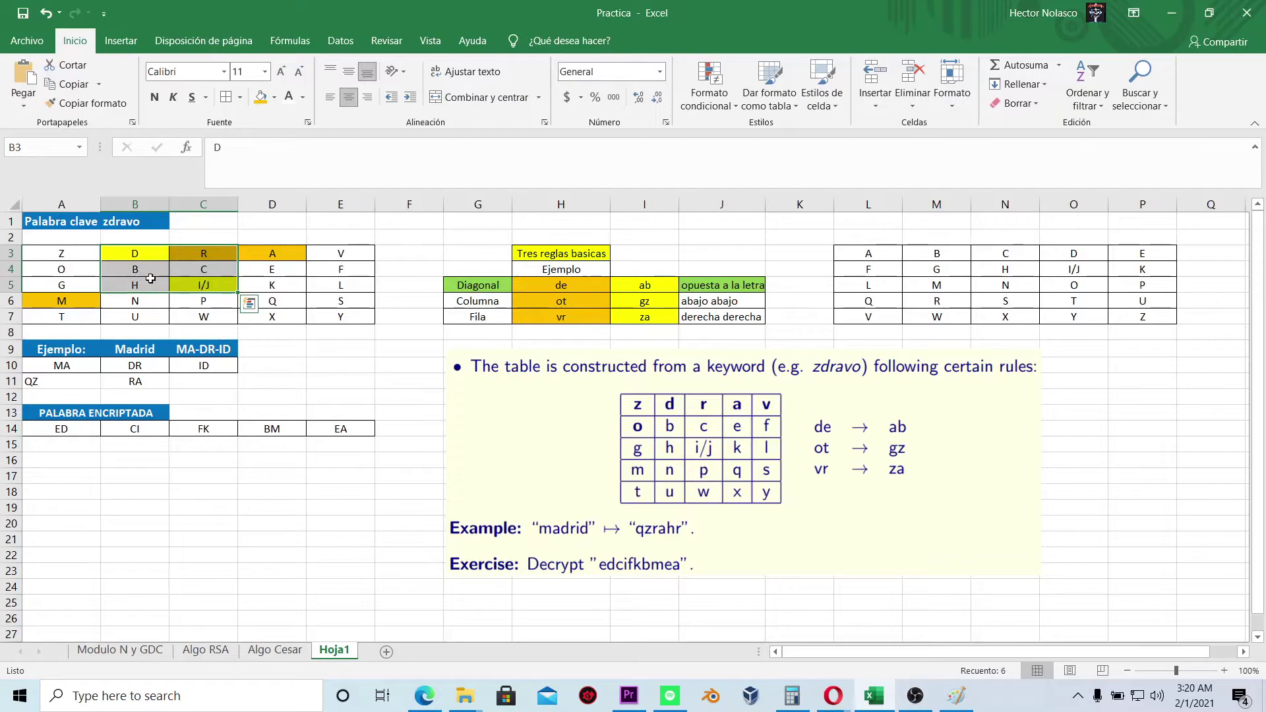
pyautogui.click(195, 380)
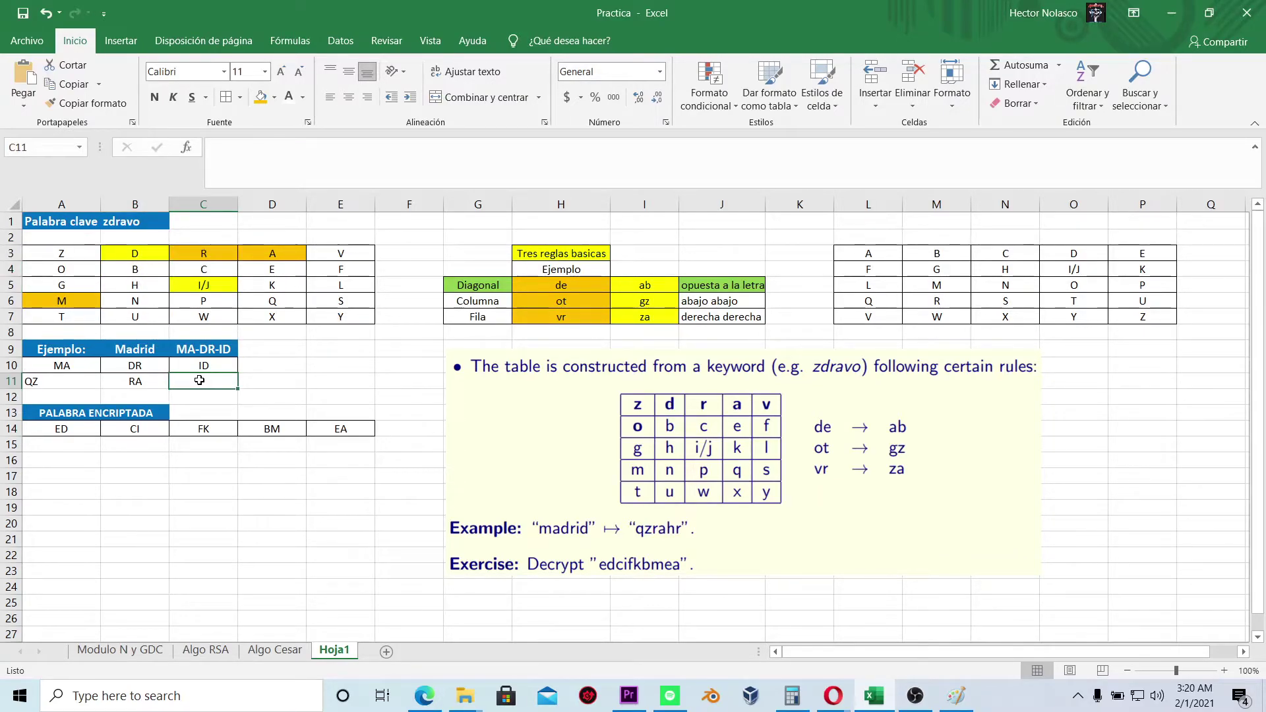
pyautogui.write('H')
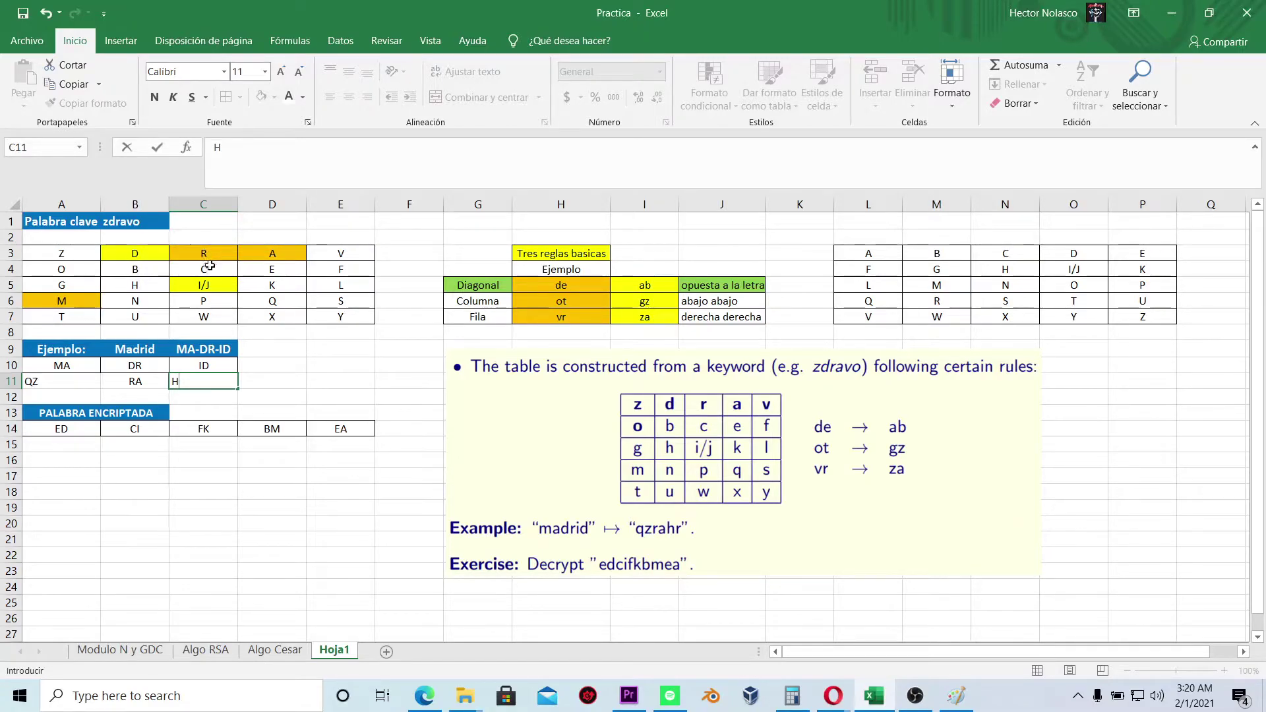
pyautogui.write('R')
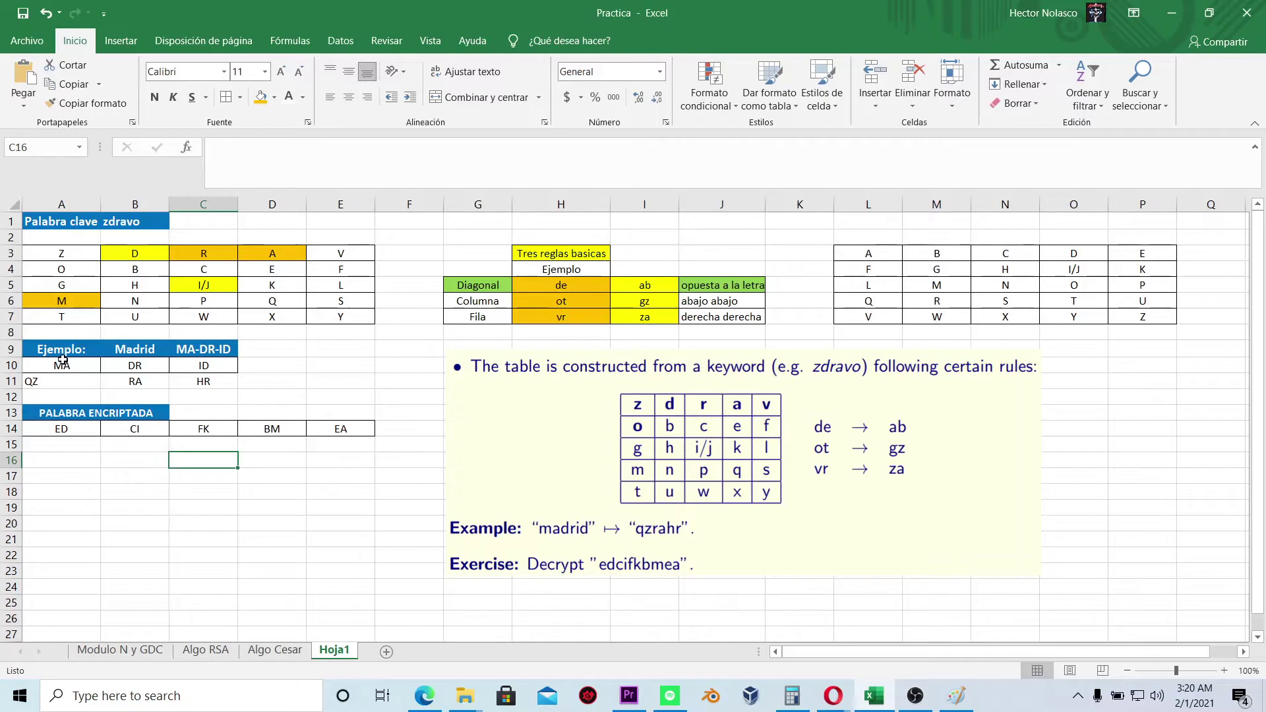
# - Center the Madrid pairs in A10:C11 so QZ, RA and HR line up
pyautogui.moveTo(61, 365); pyautogui.dragTo(211, 381)
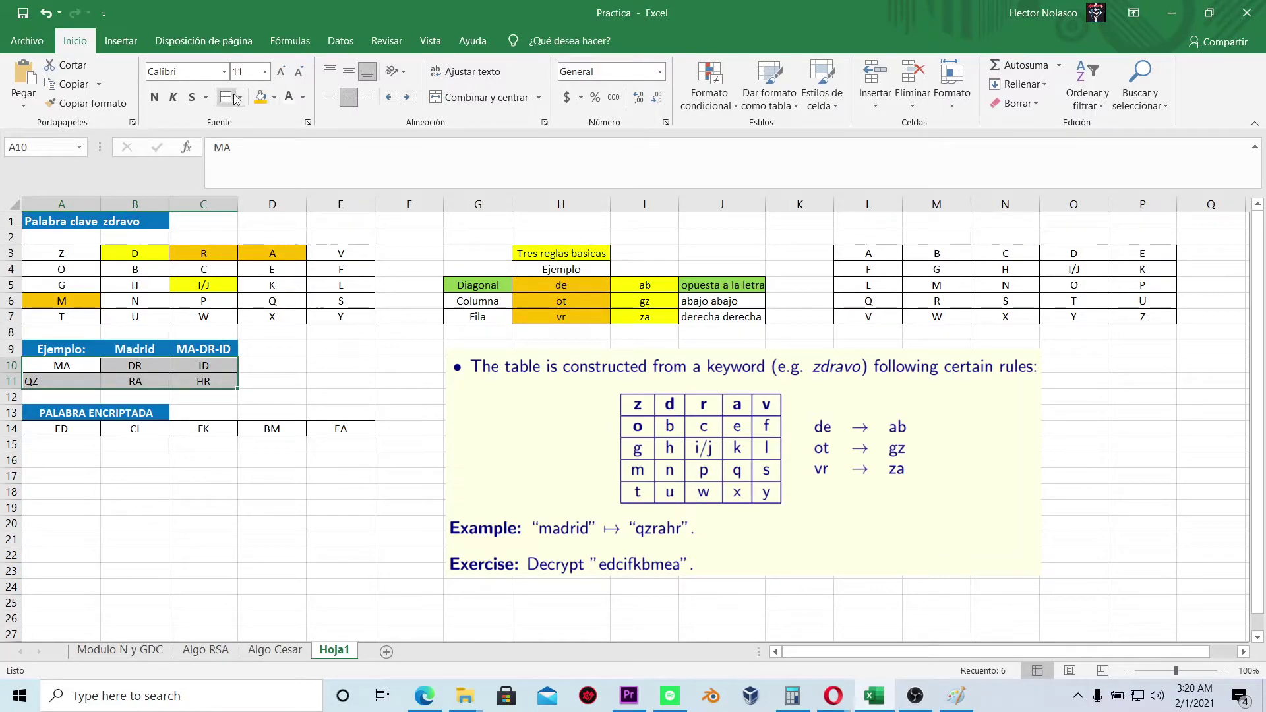
pyautogui.click(349, 97)
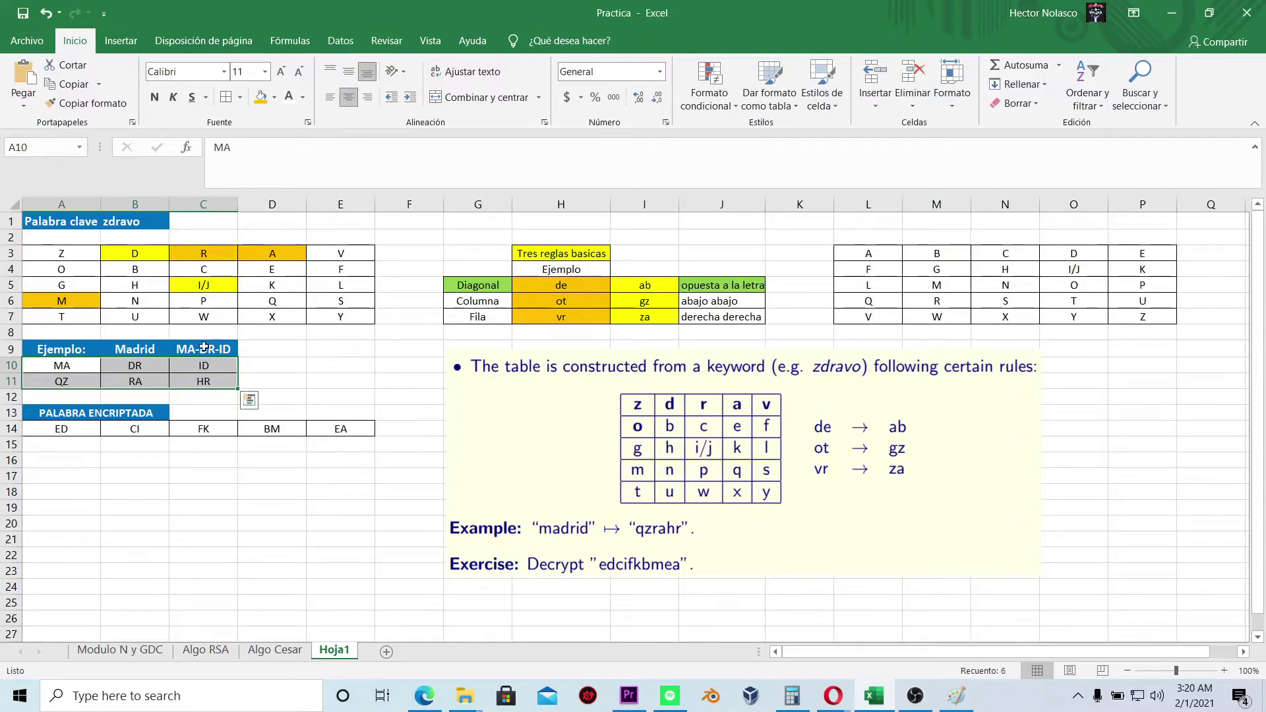
pyautogui.click(109, 523)
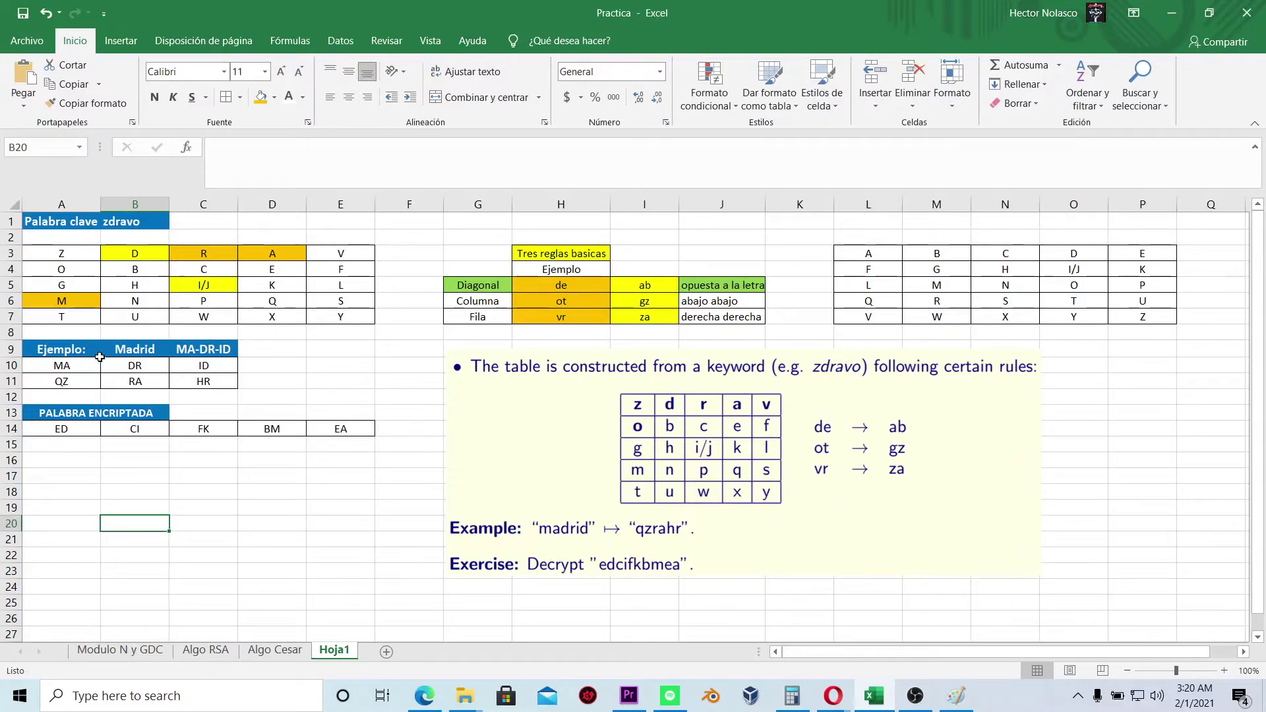
pyautogui.click(82, 382)
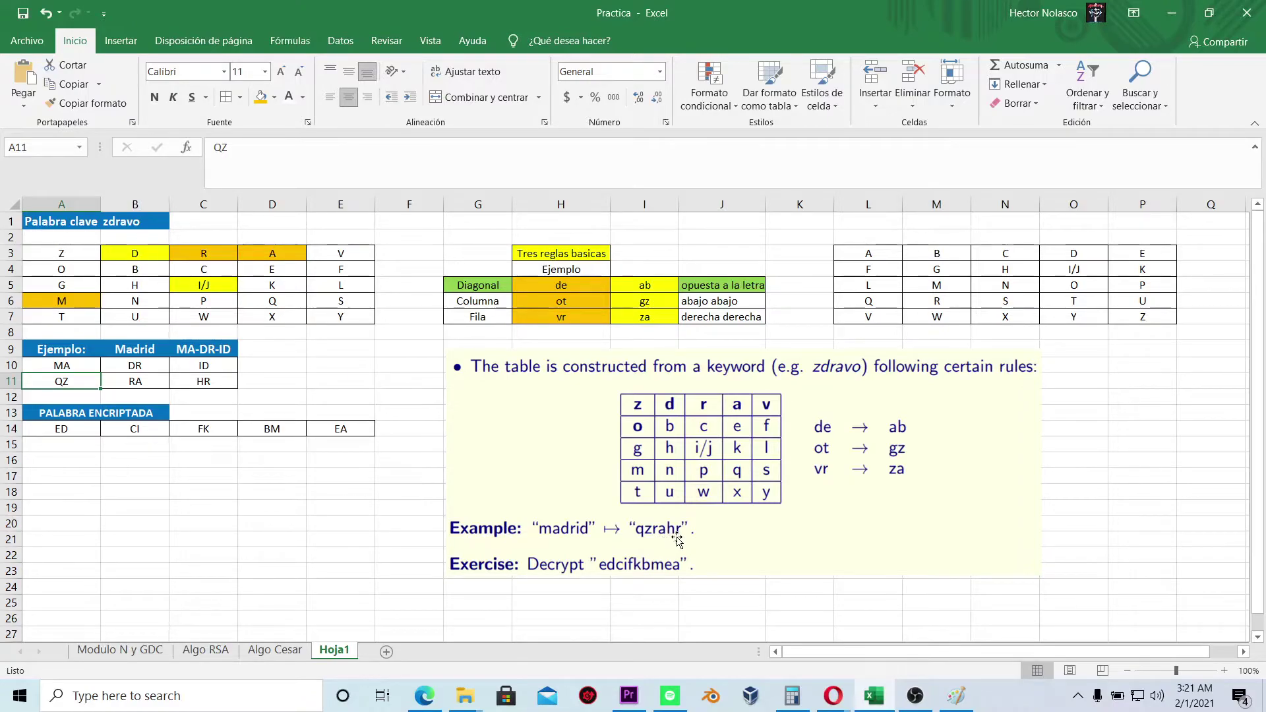
# - Change header A13 from PALABRA ENCRIPTADA to PALABRA DESENCRIPTAR
pyautogui.click(65, 444)
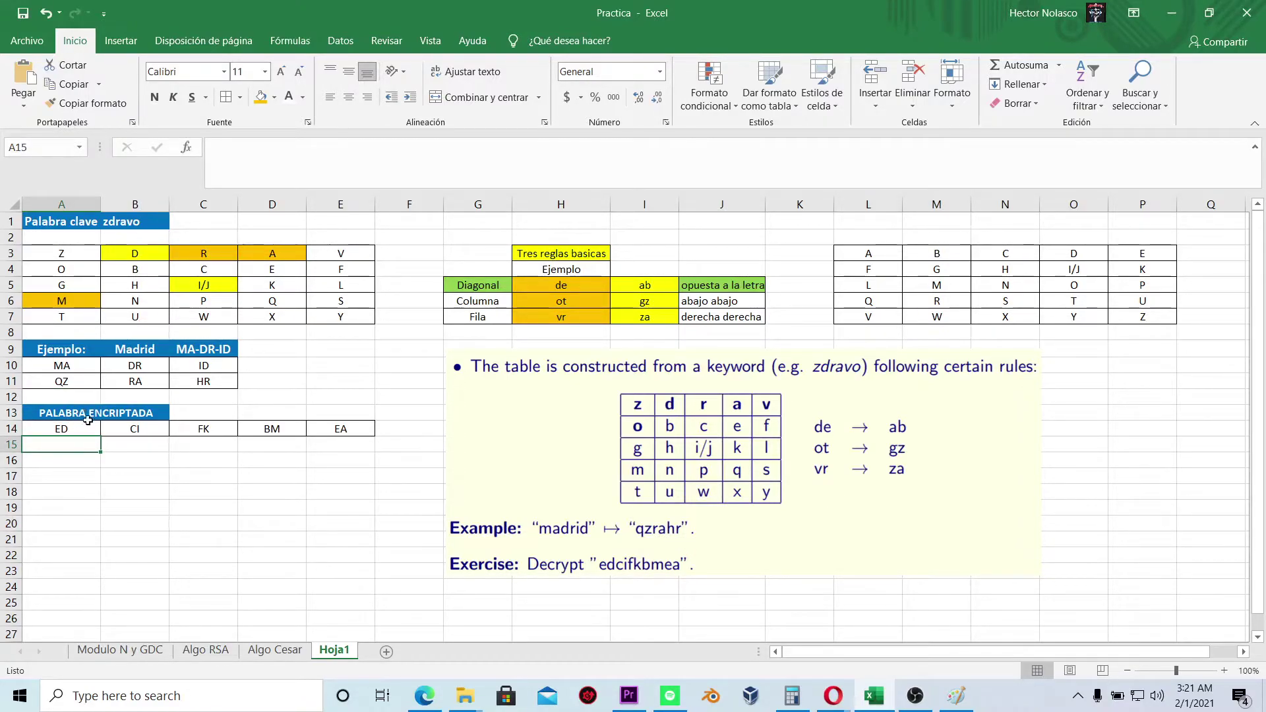
pyautogui.click(88, 414)
pyautogui.doubleClick(89, 412)
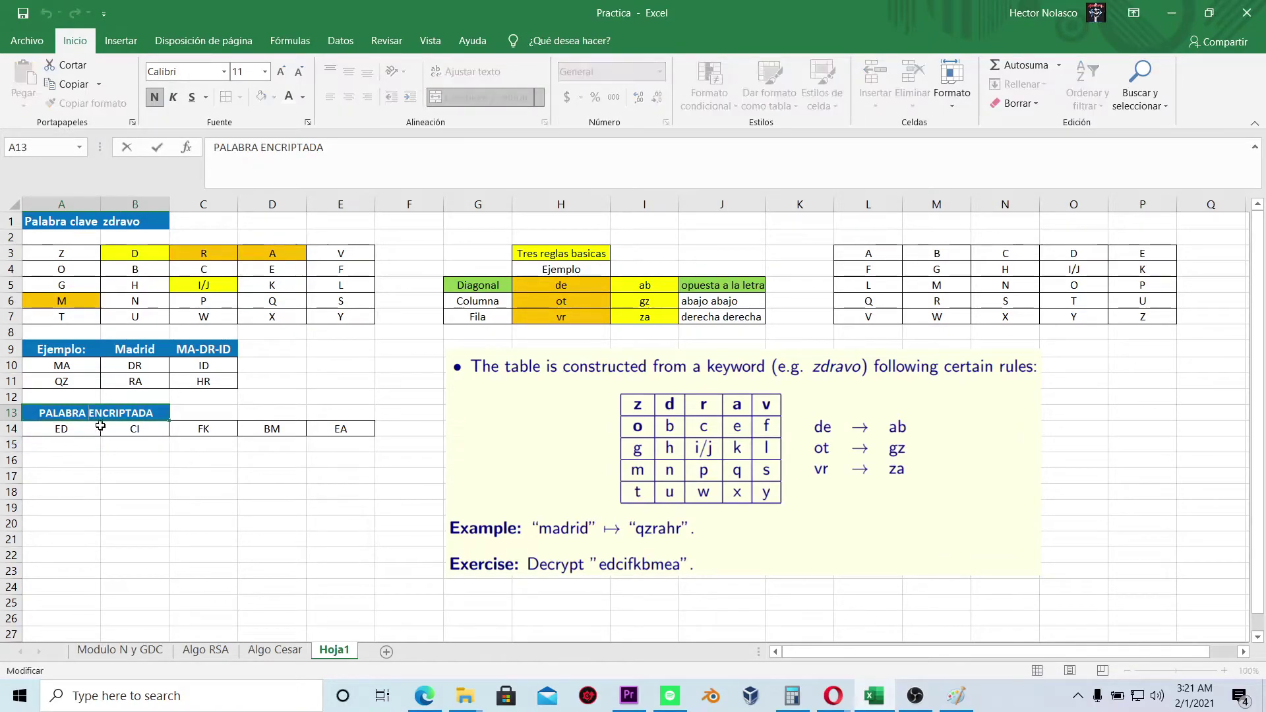
pyautogui.write('D')
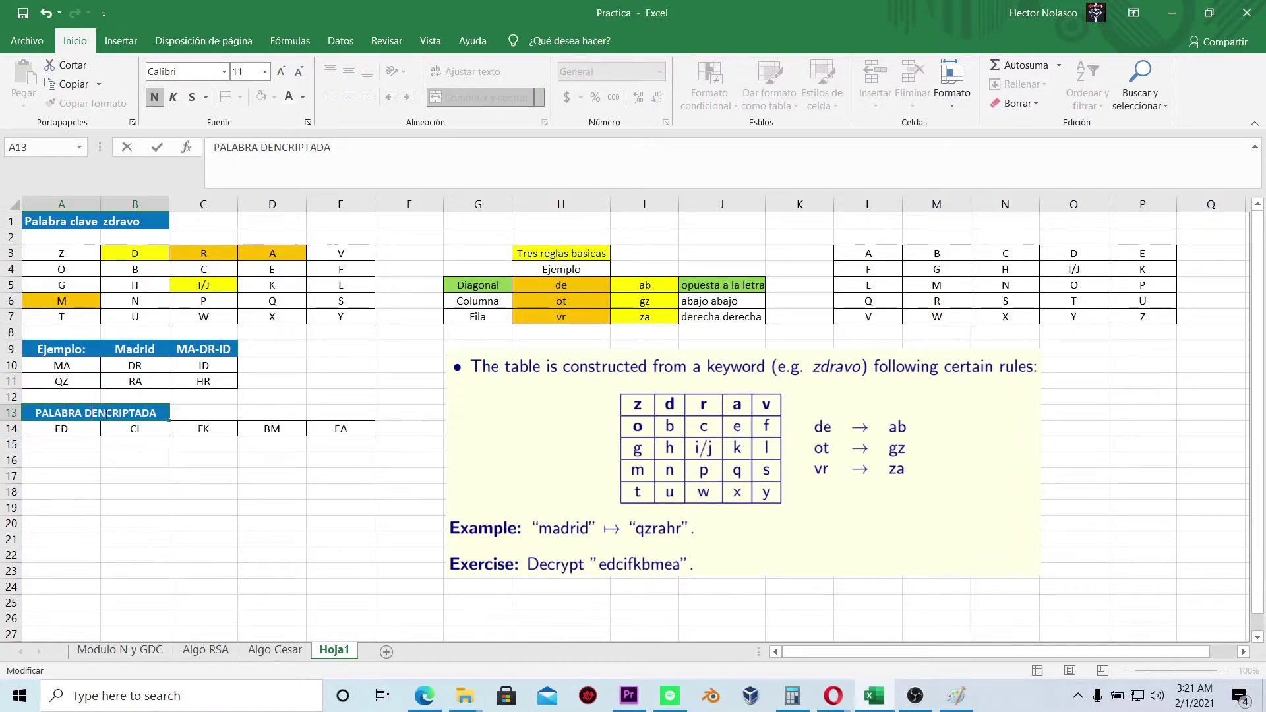
pyautogui.moveTo(92, 412); pyautogui.dragTo(166, 410)
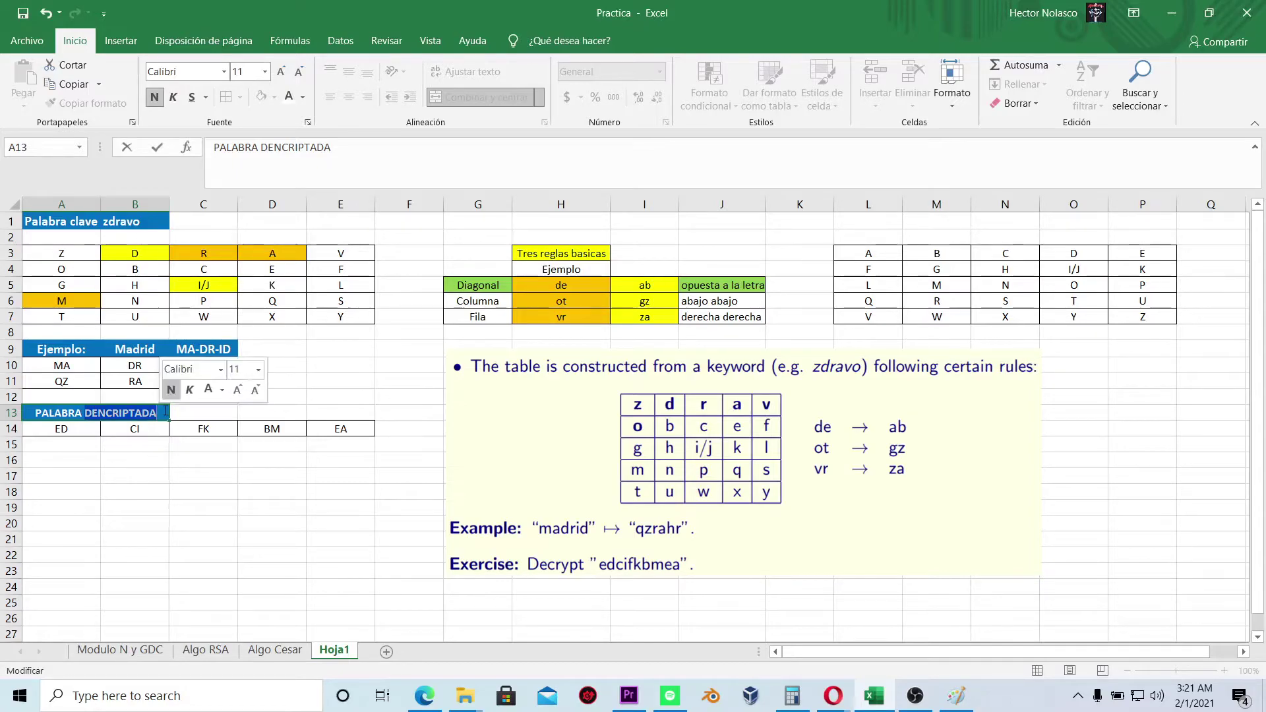
pyautogui.press('BackSpace')
pyautogui.write('SENC')
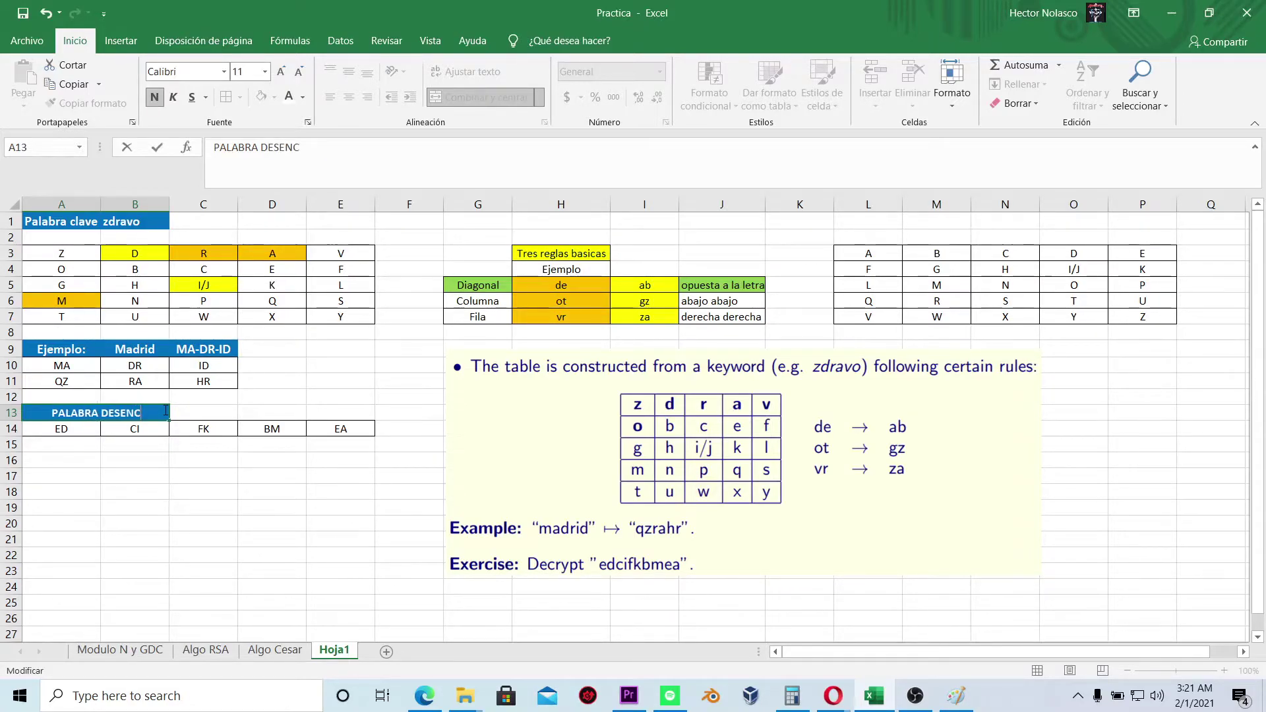
pyautogui.write('RIPTAR')
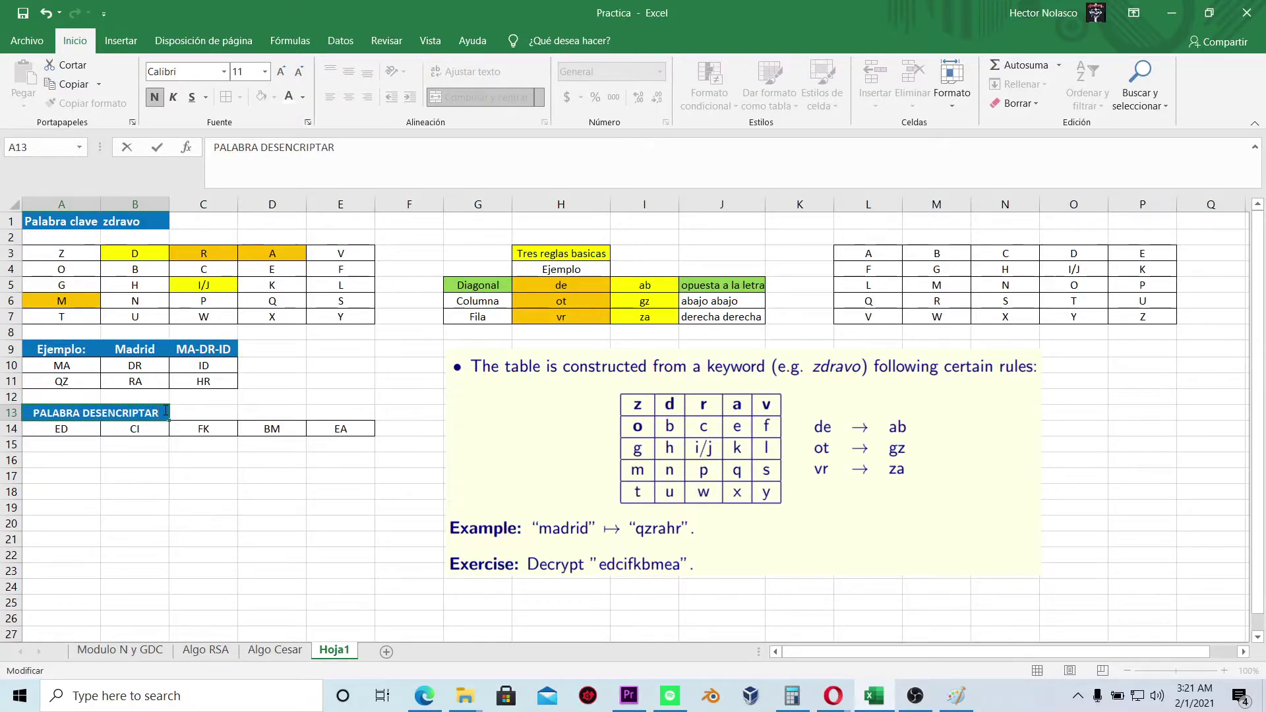
pyautogui.click(114, 449)
pyautogui.click(68, 438)
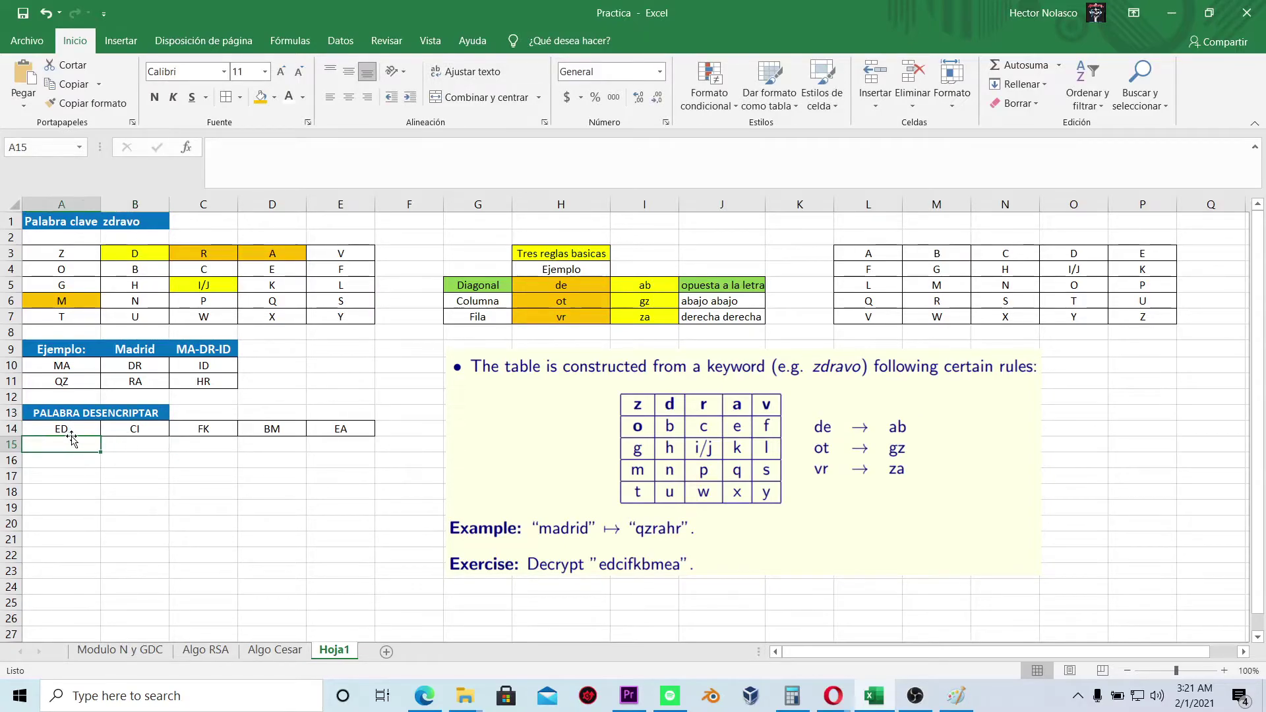
# - Remove all fill colour from the zdravo key table
pyautogui.moveTo(71, 257); pyautogui.dragTo(335, 315)
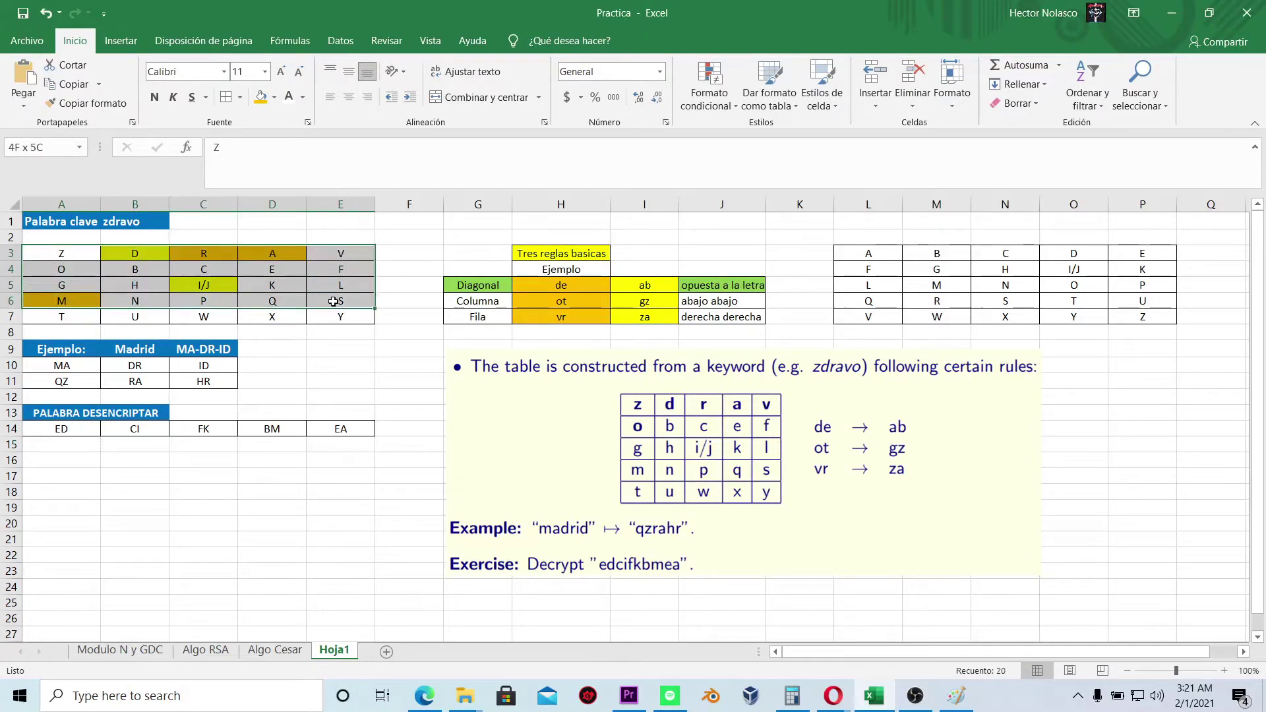
pyautogui.click(274, 97)
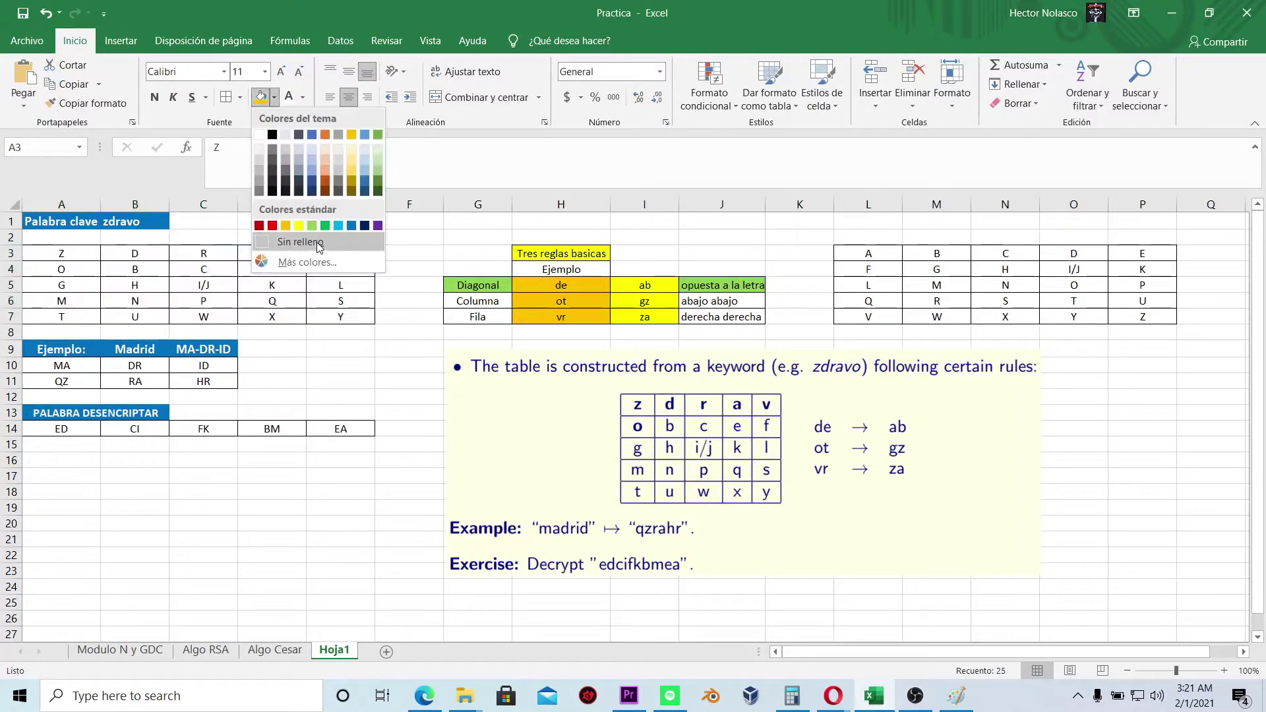
pyautogui.click(317, 243)
pyautogui.click(65, 433)
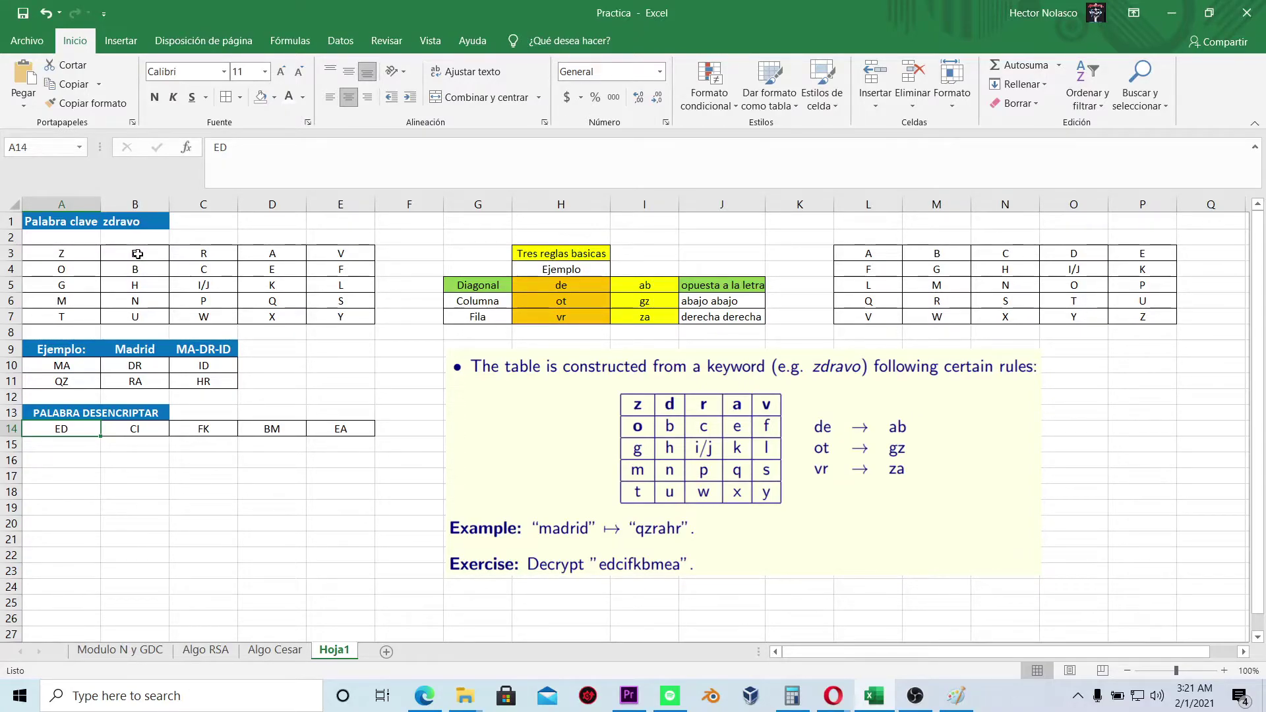
# - Highlight E and D yellow in the key table and enter BA under ED
pyautogui.click(275, 271)
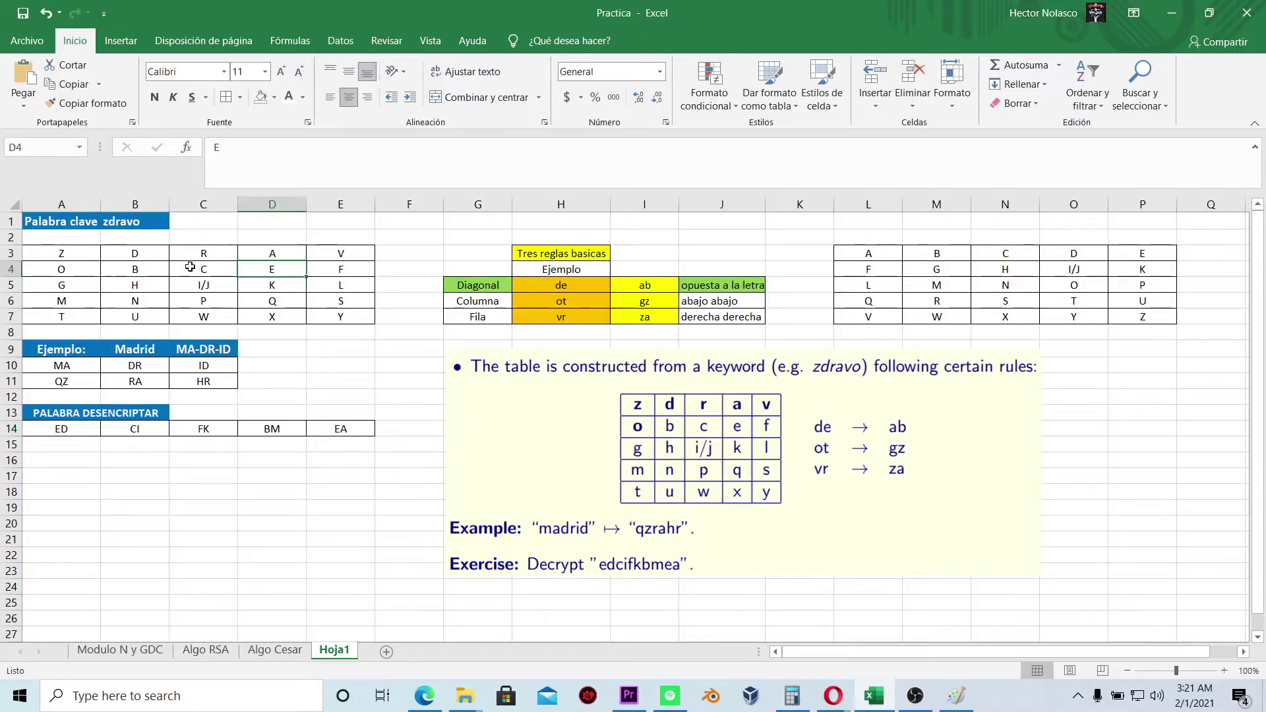
pyautogui.click(274, 97)
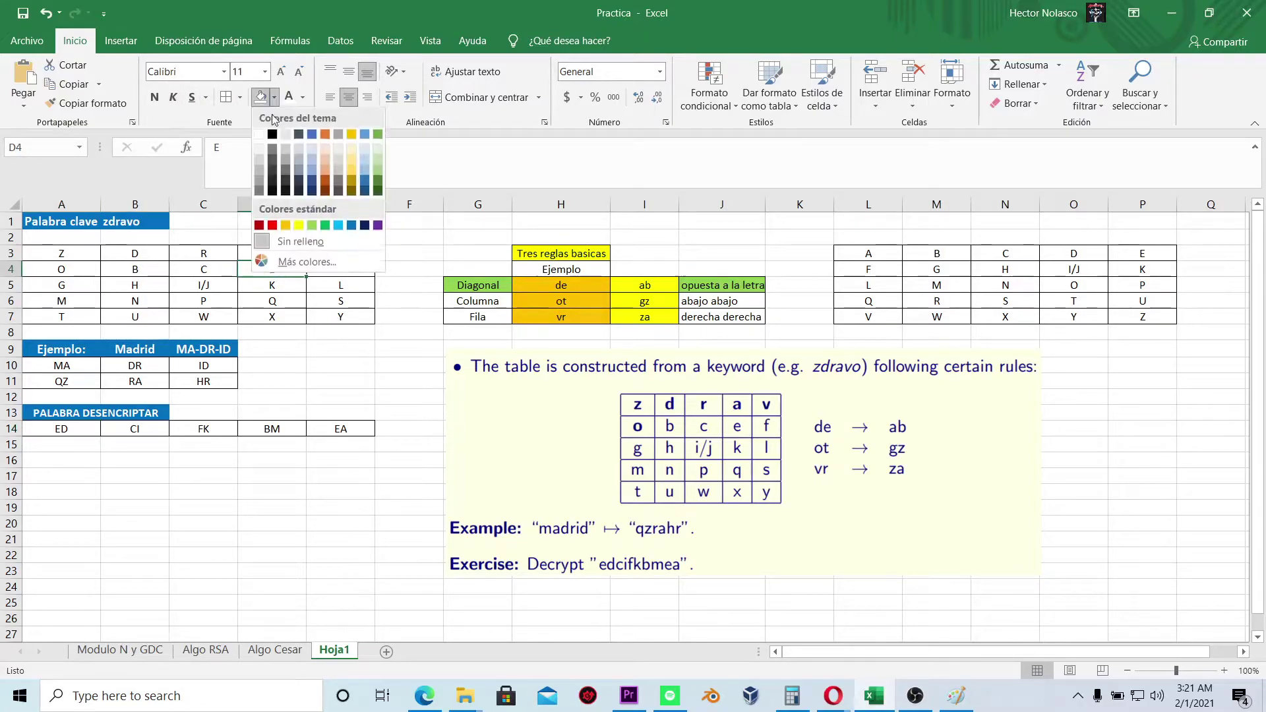
pyautogui.click(299, 224)
pyautogui.click(140, 254)
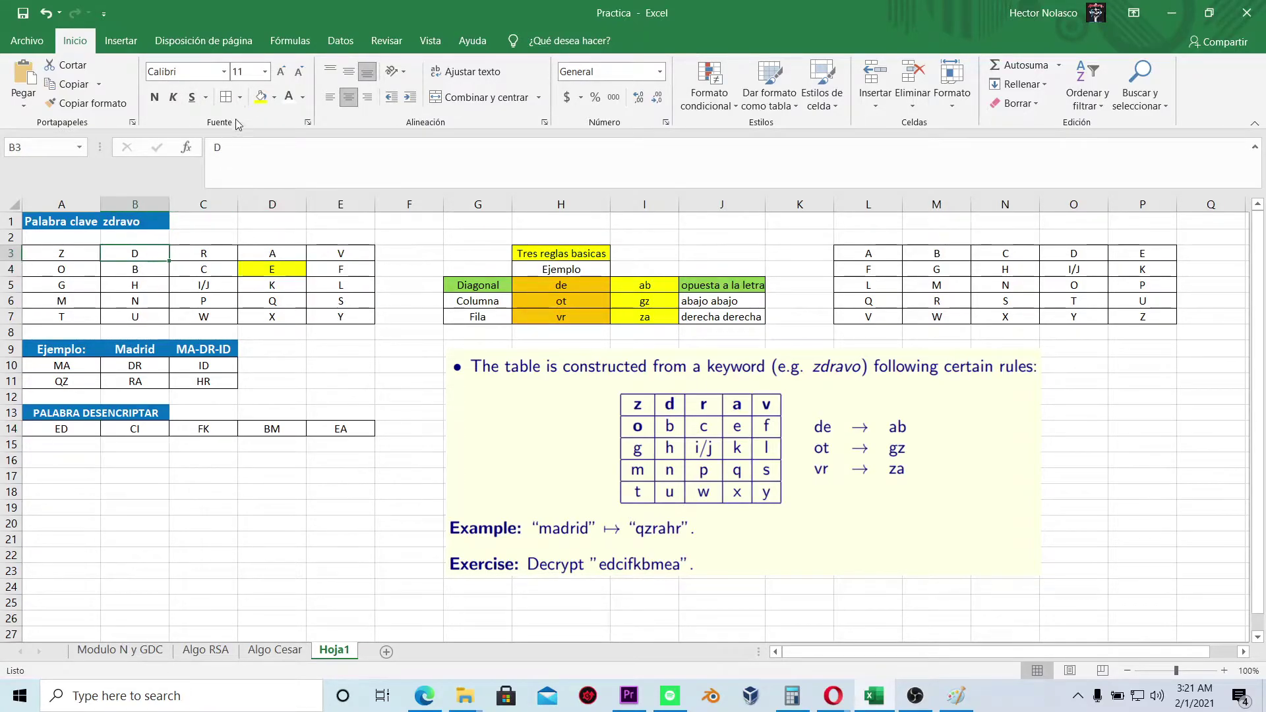
pyautogui.click(261, 97)
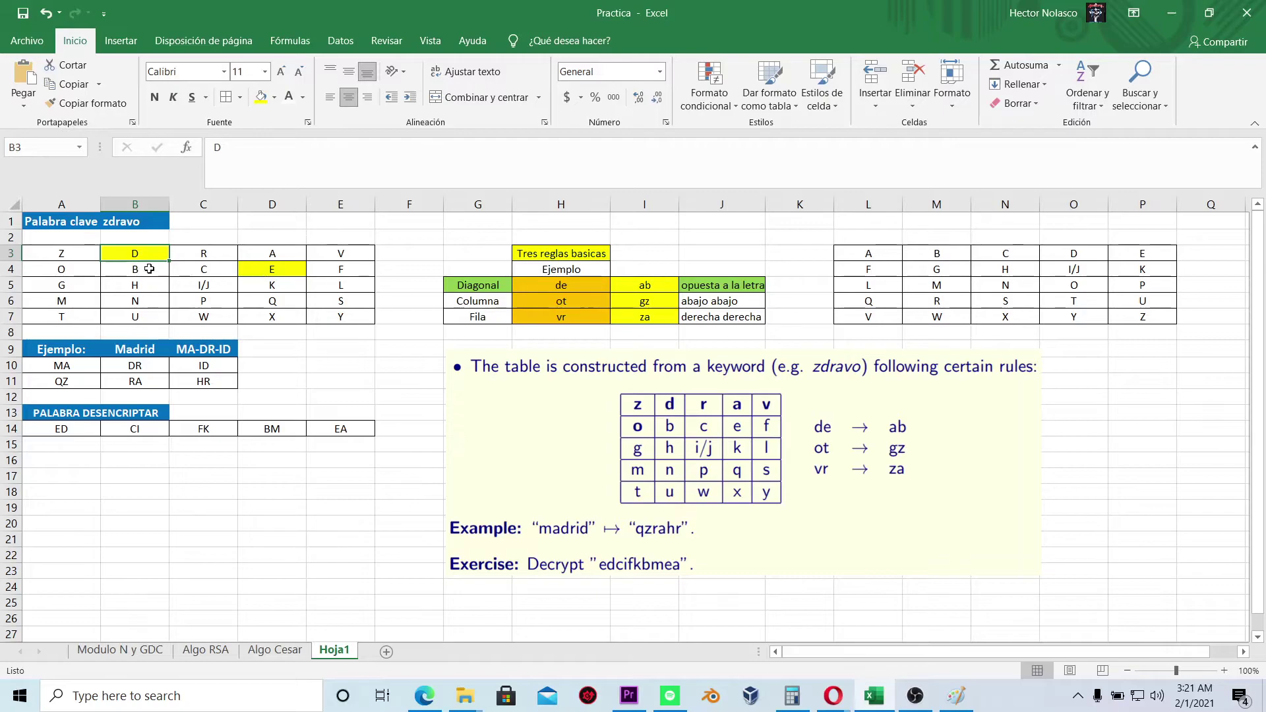
pyautogui.moveTo(144, 253); pyautogui.dragTo(277, 267)
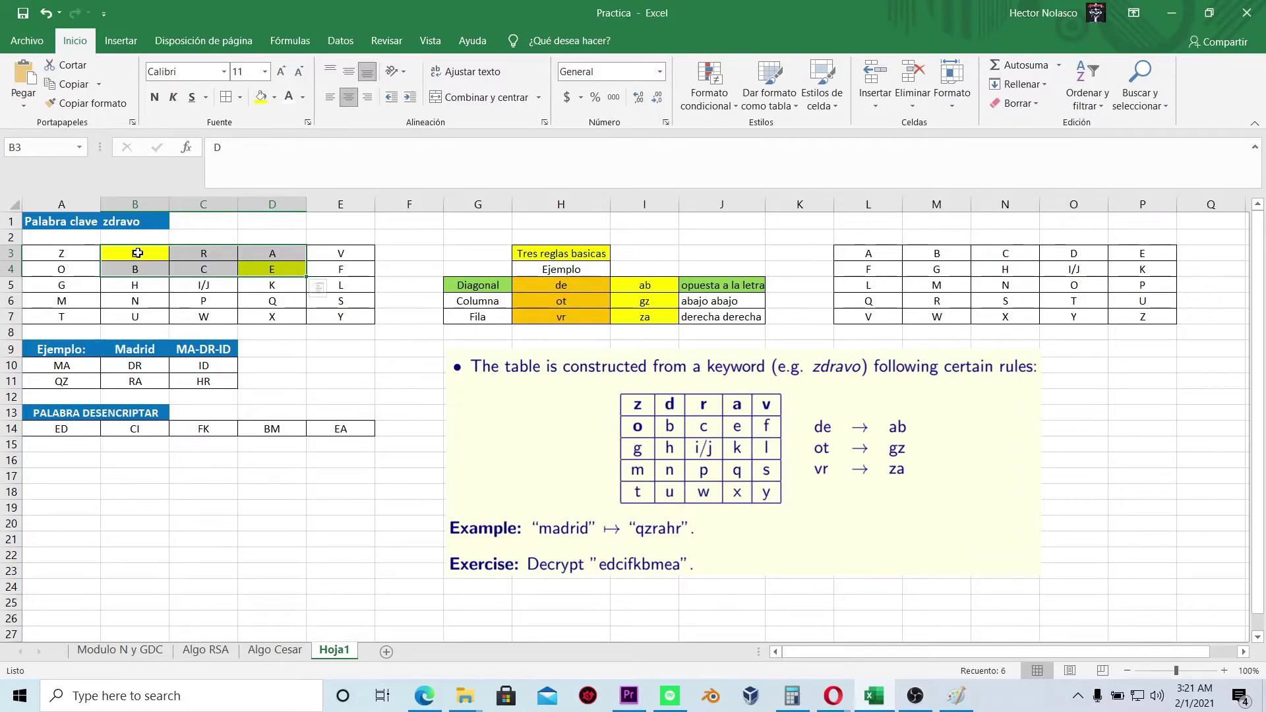
pyautogui.click(68, 445)
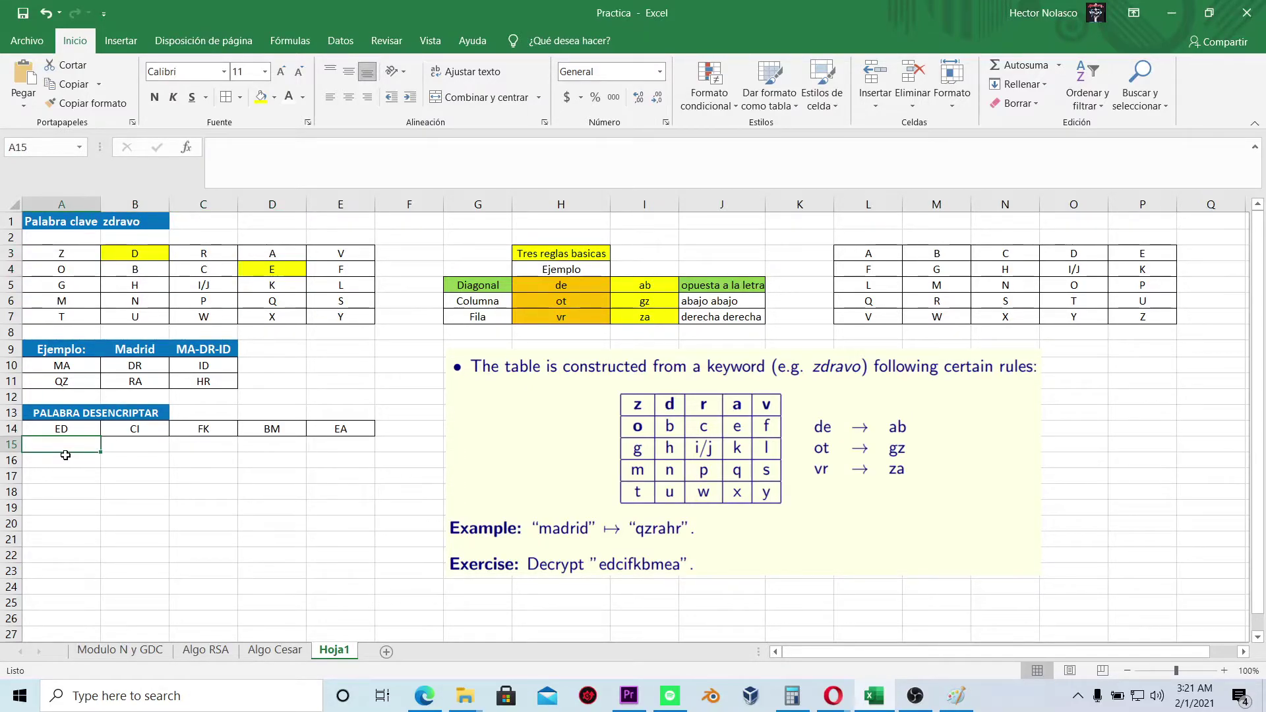
pyautogui.write('BA')
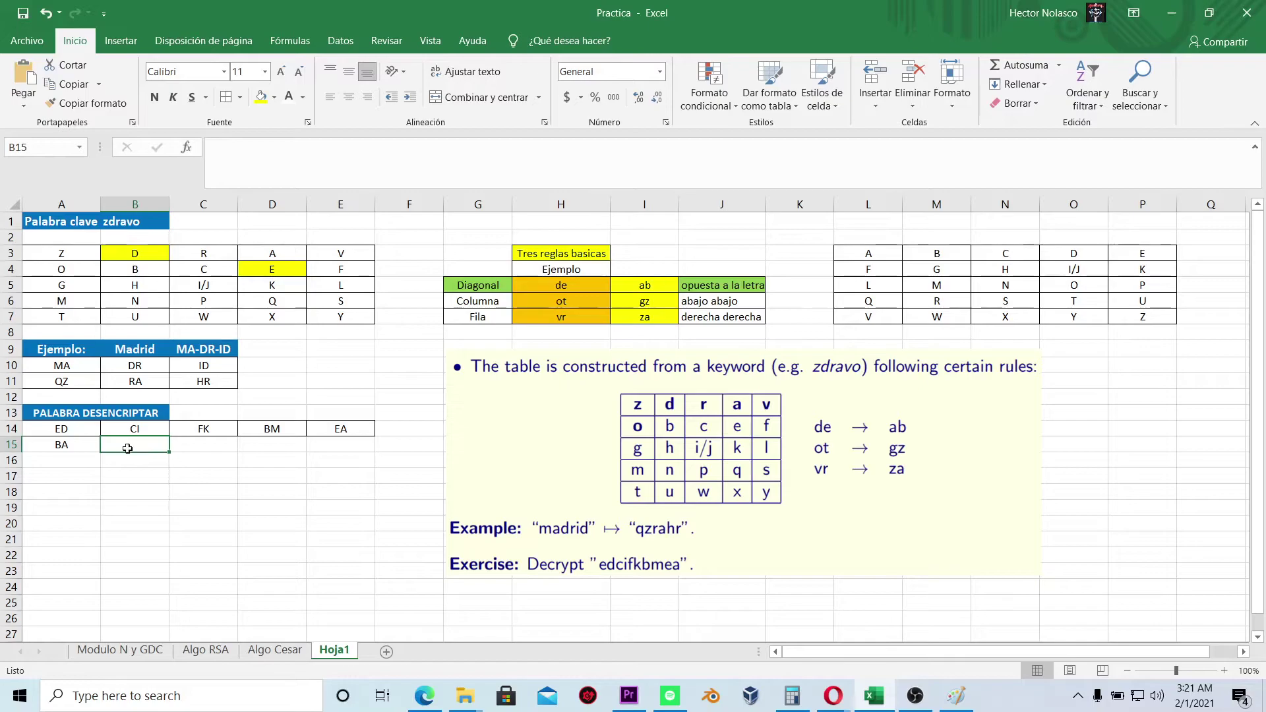
# - Highlight C and I/J yellow and enter RC under CI
pyautogui.click(198, 272)
pyautogui.moveTo(210, 270); pyautogui.dragTo(210, 284)
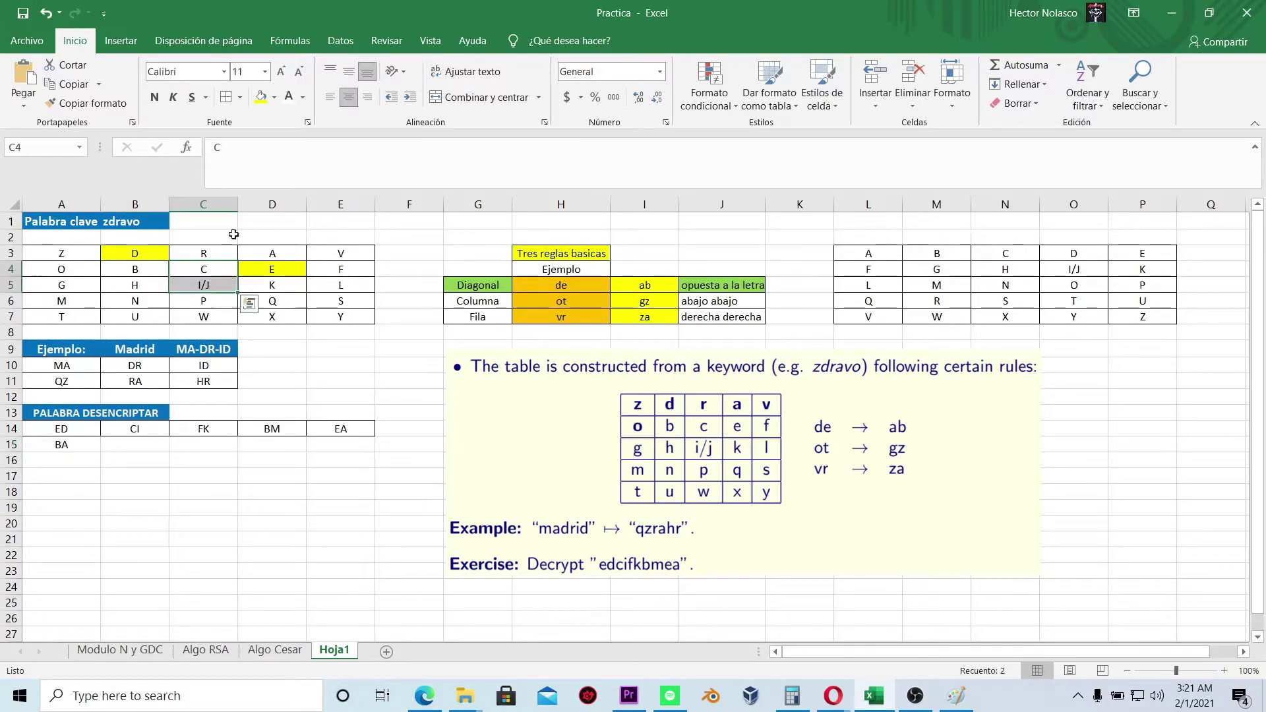
pyautogui.click(261, 97)
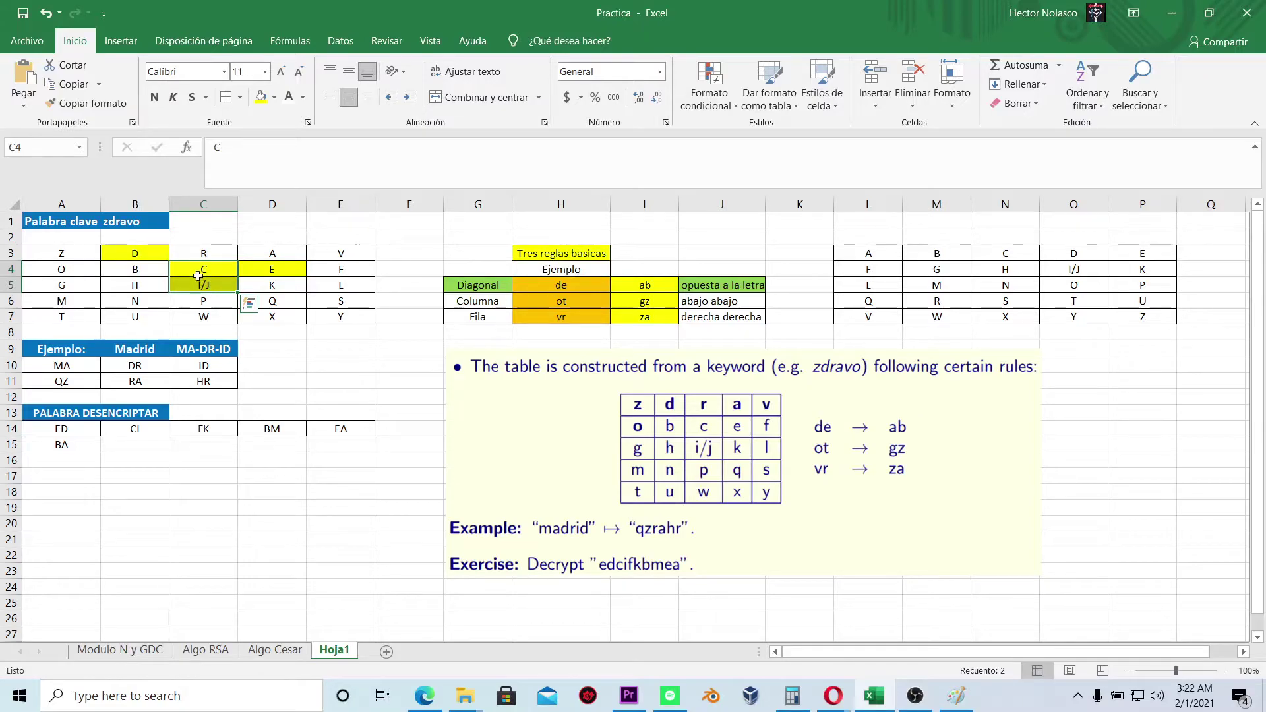
pyautogui.click(122, 448)
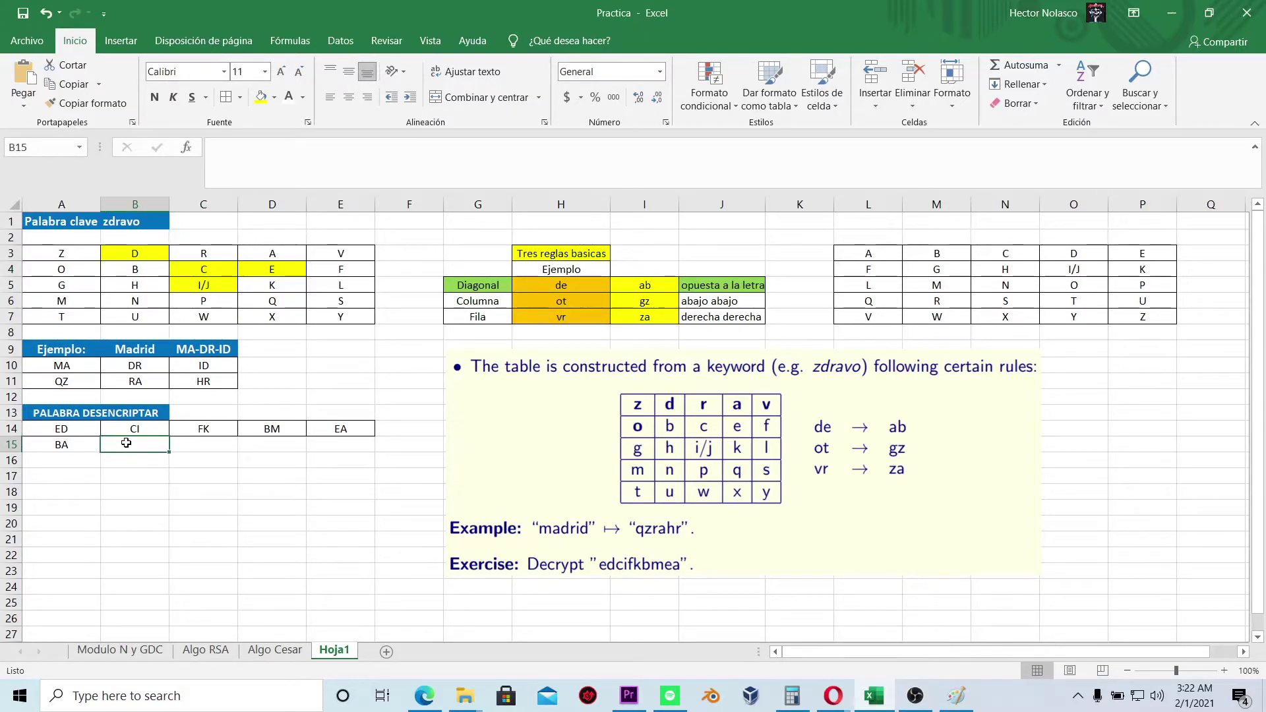
pyautogui.write('R')
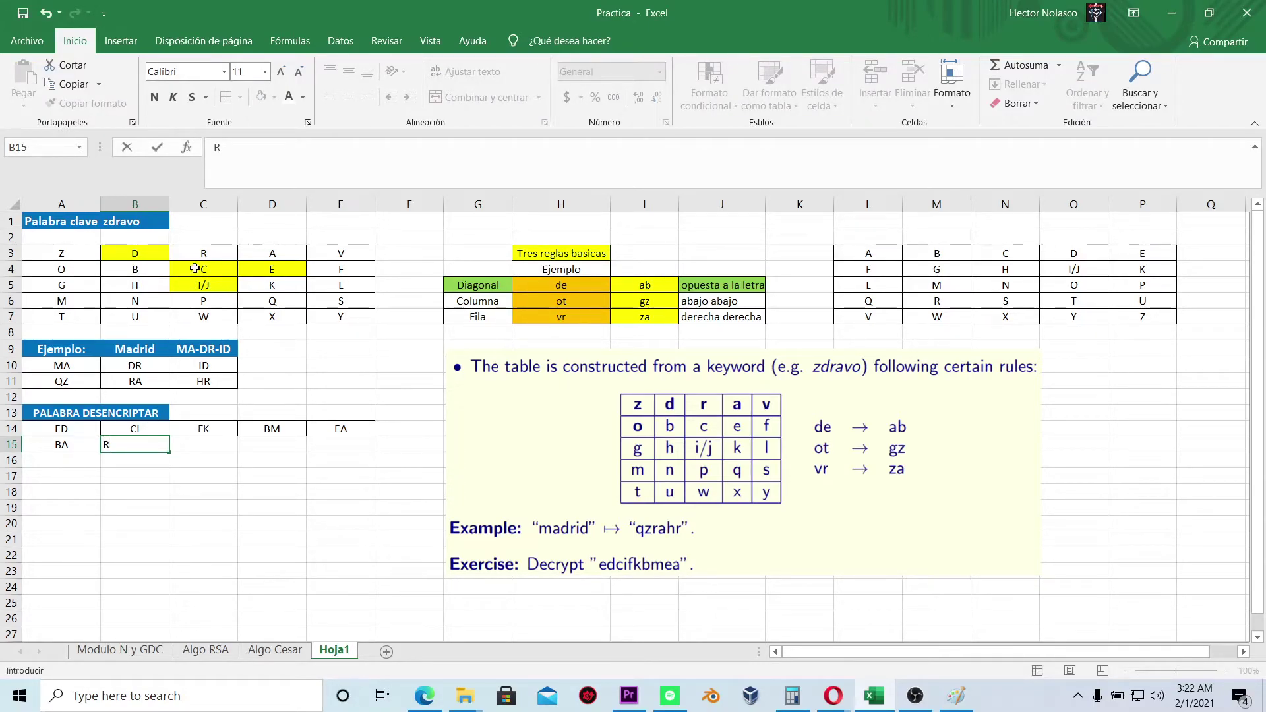
pyautogui.write('C')
pyautogui.click(118, 472)
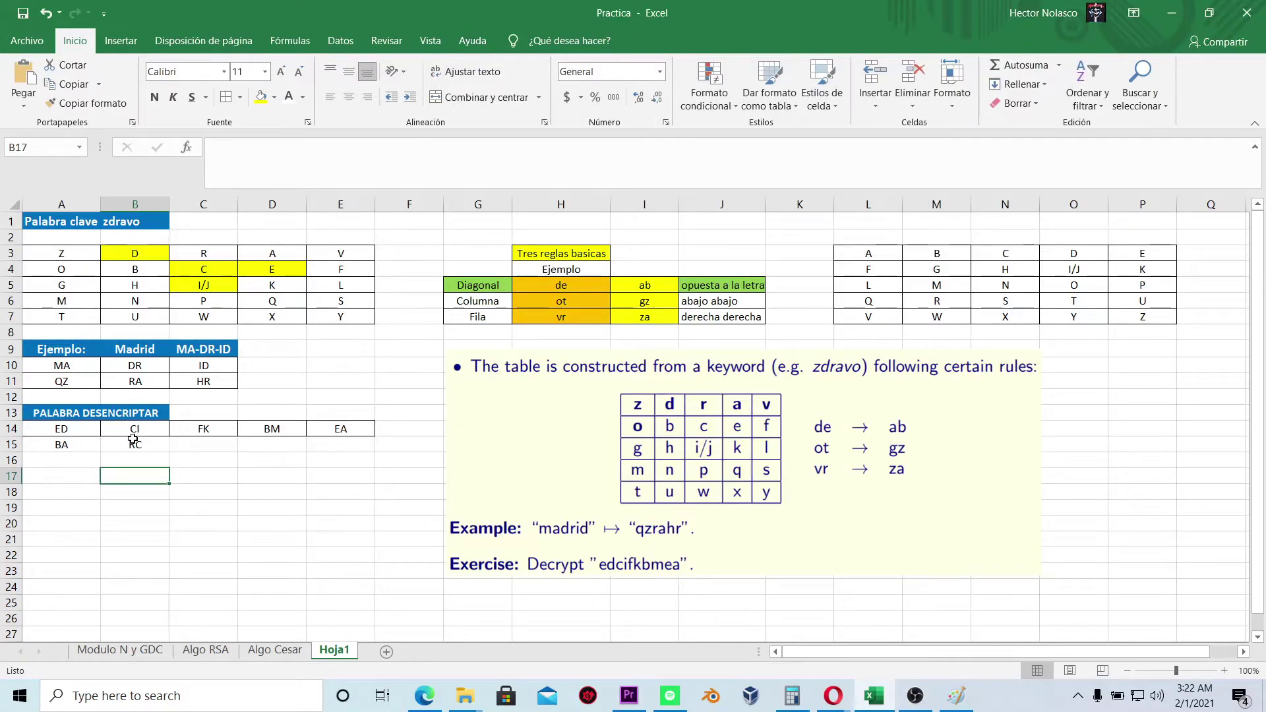
pyautogui.click(205, 436)
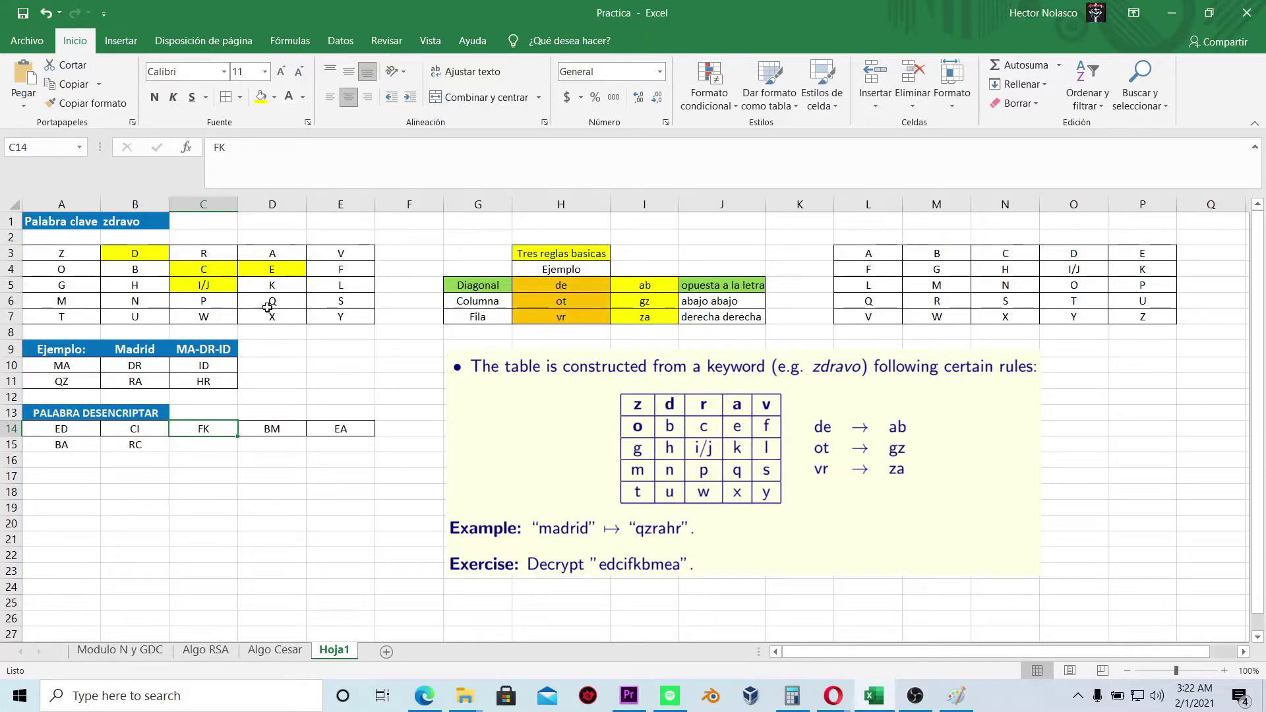
# - Fill letters F and K orange in the key table
pyautogui.click(344, 271)
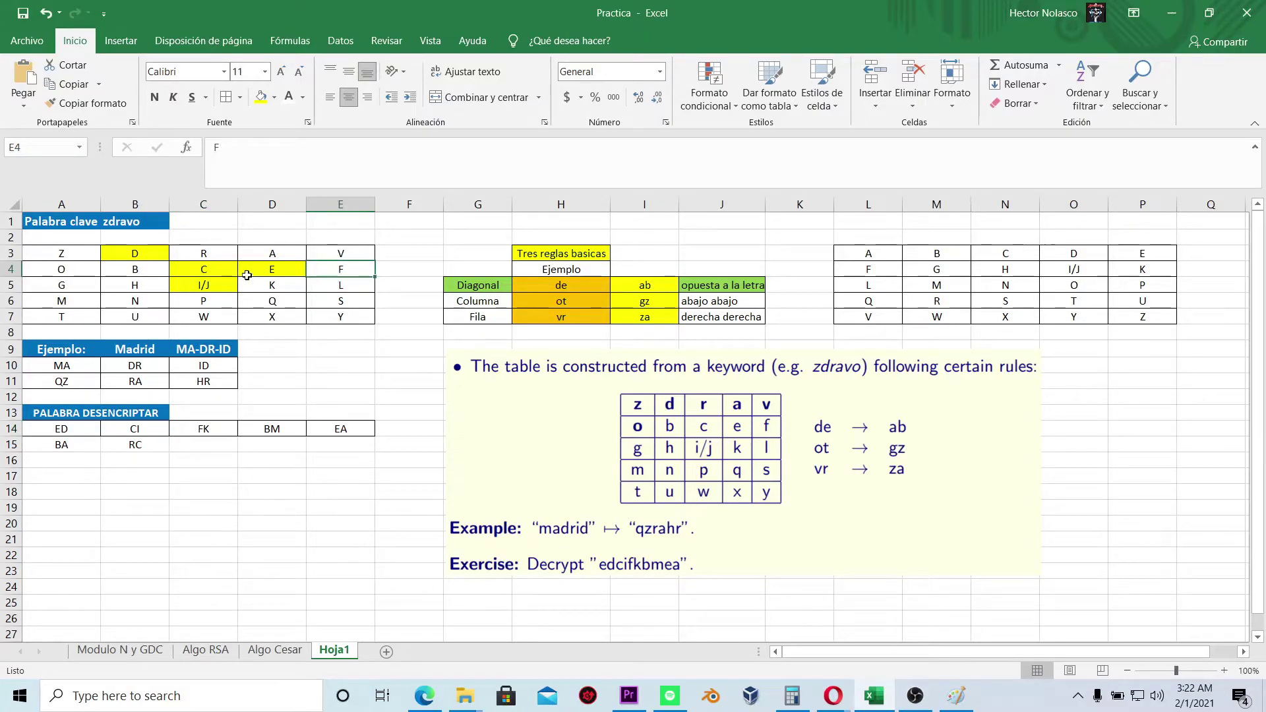
pyautogui.click(275, 97)
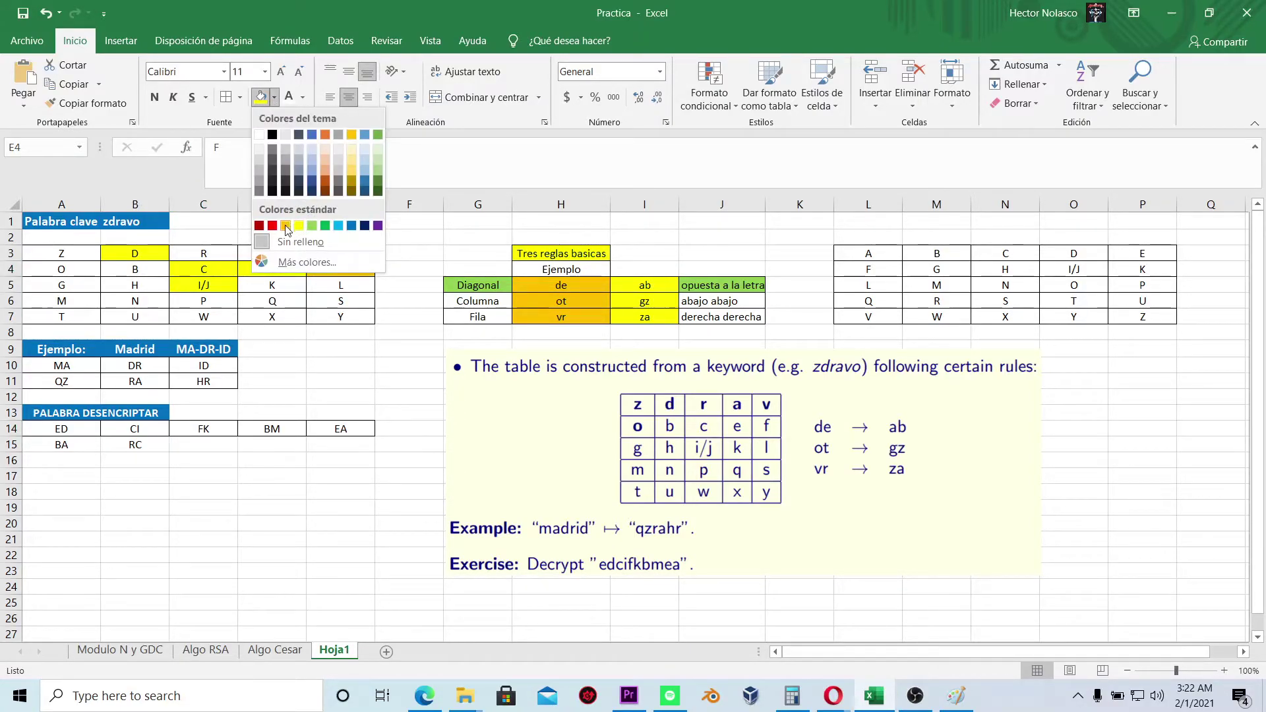
pyautogui.click(285, 226)
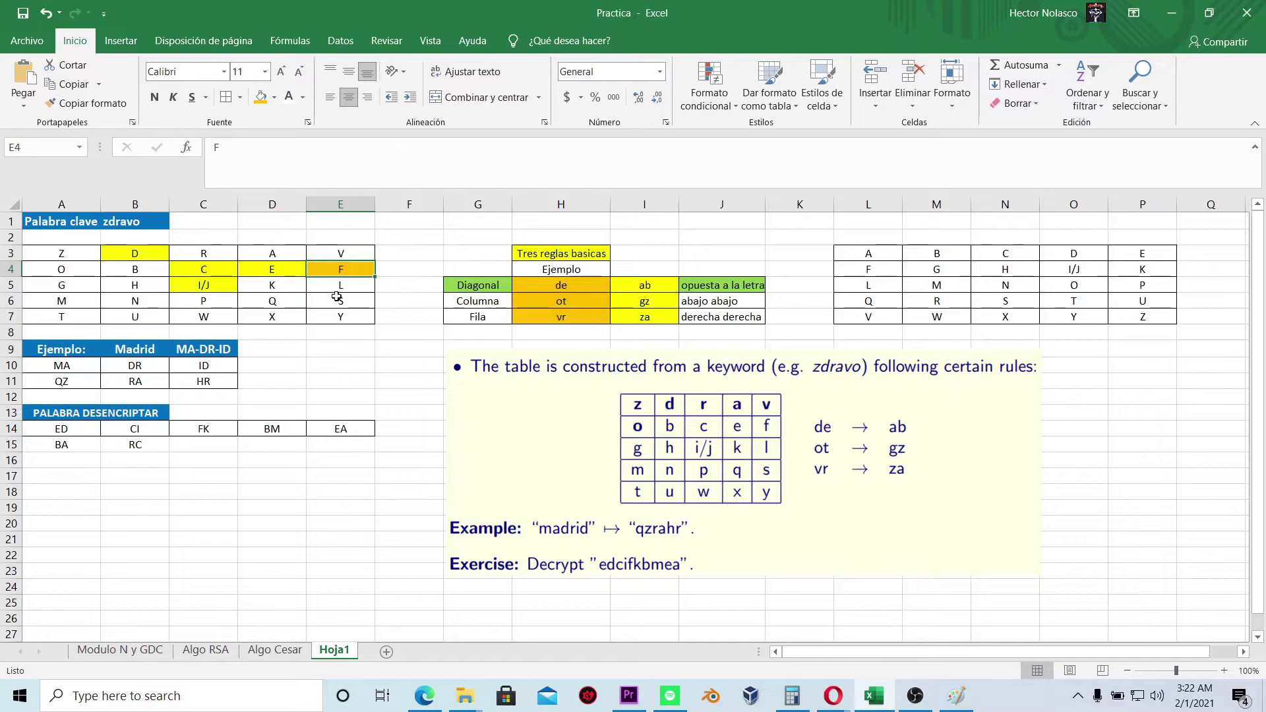
pyautogui.click(277, 285)
pyautogui.click(260, 98)
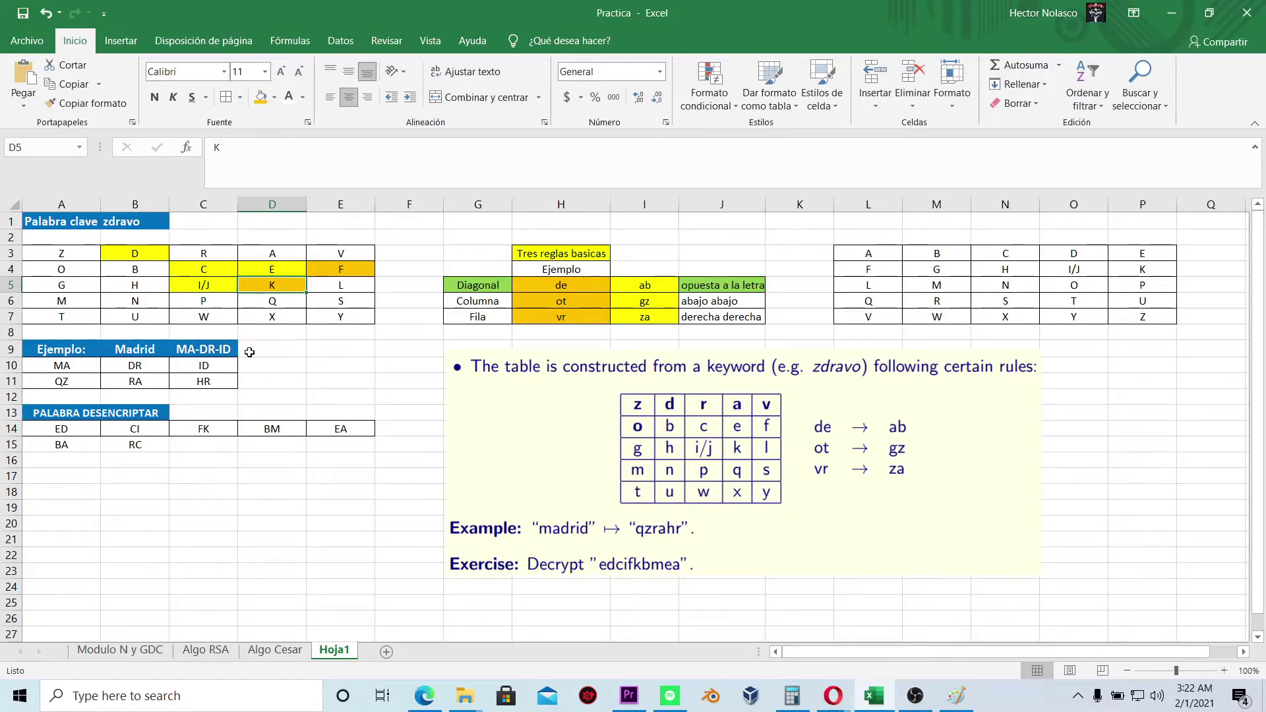
# - Enter EL in C15 under FK
pyautogui.doubleClick(194, 444)
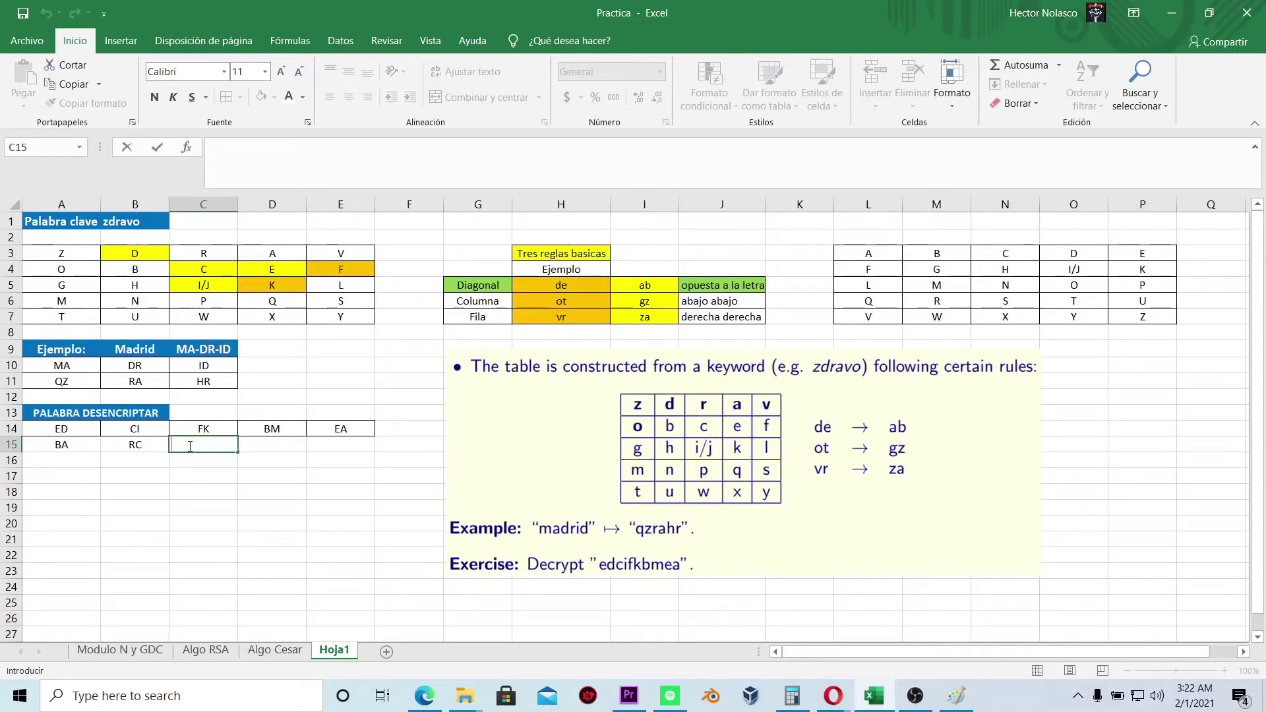
pyautogui.write('EL')
pyautogui.click(280, 448)
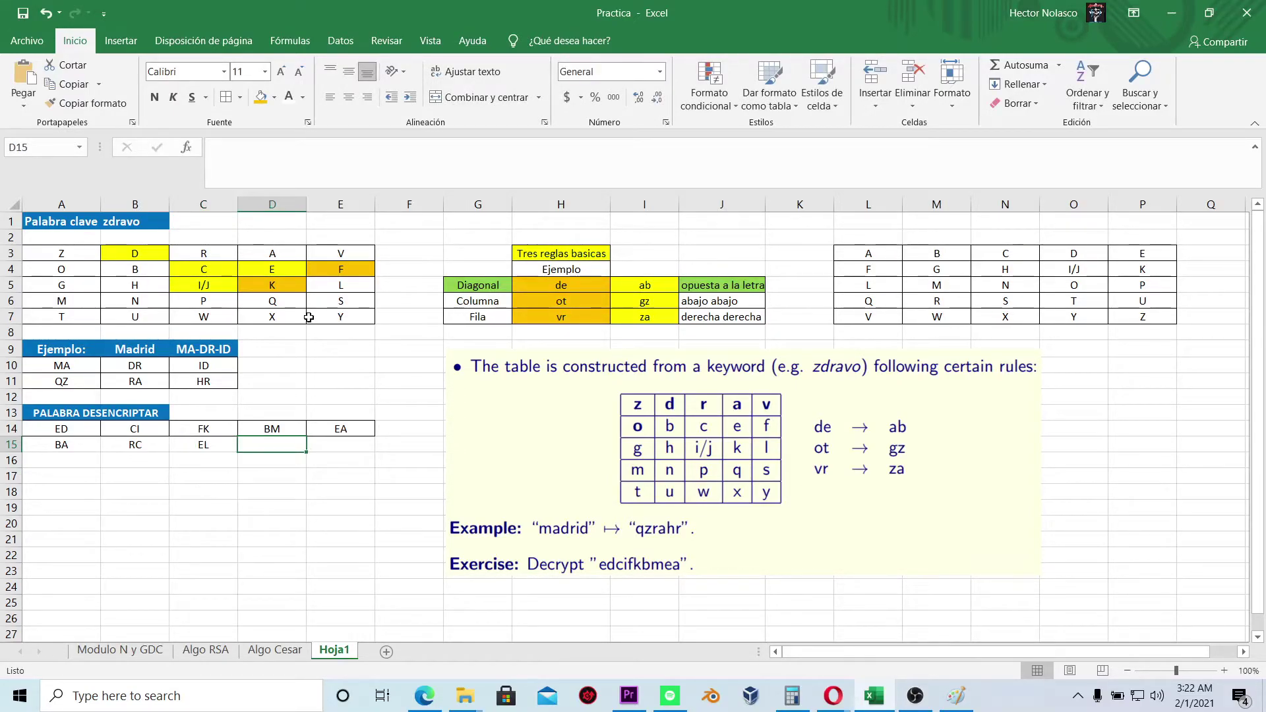
# - Fill letters B and M orange in the key table
pyautogui.click(270, 432)
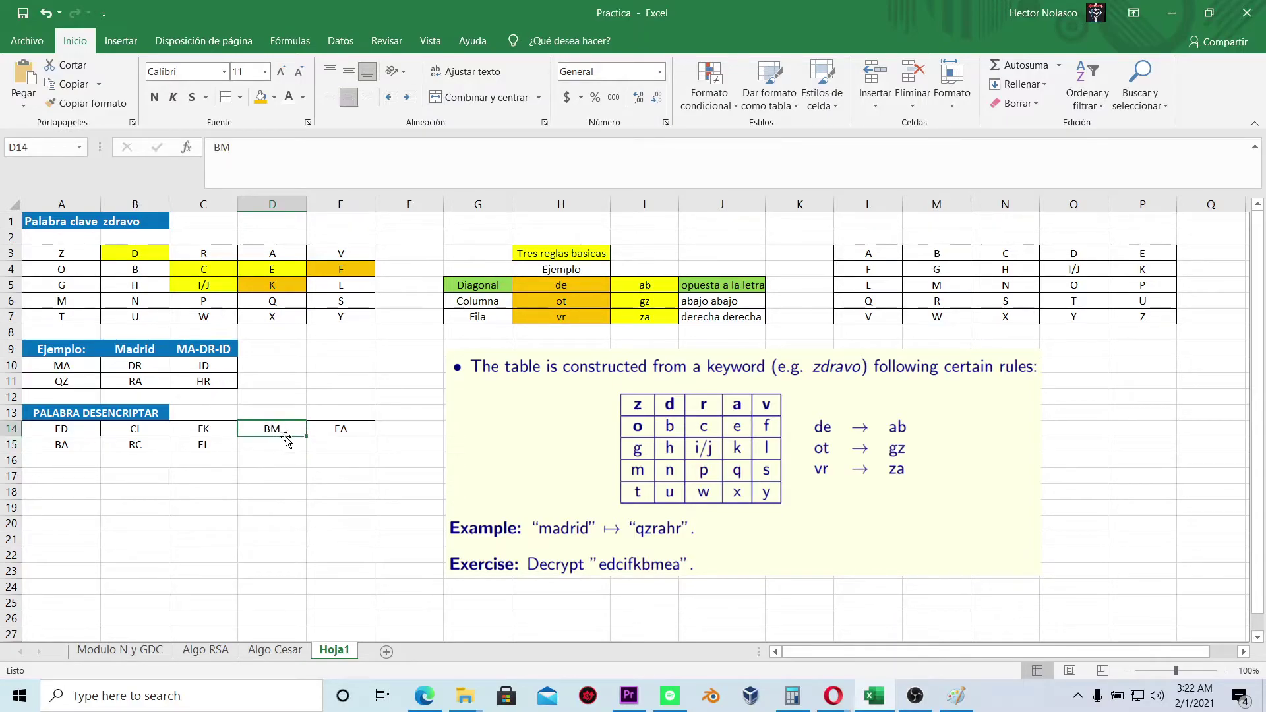
pyautogui.click(67, 301)
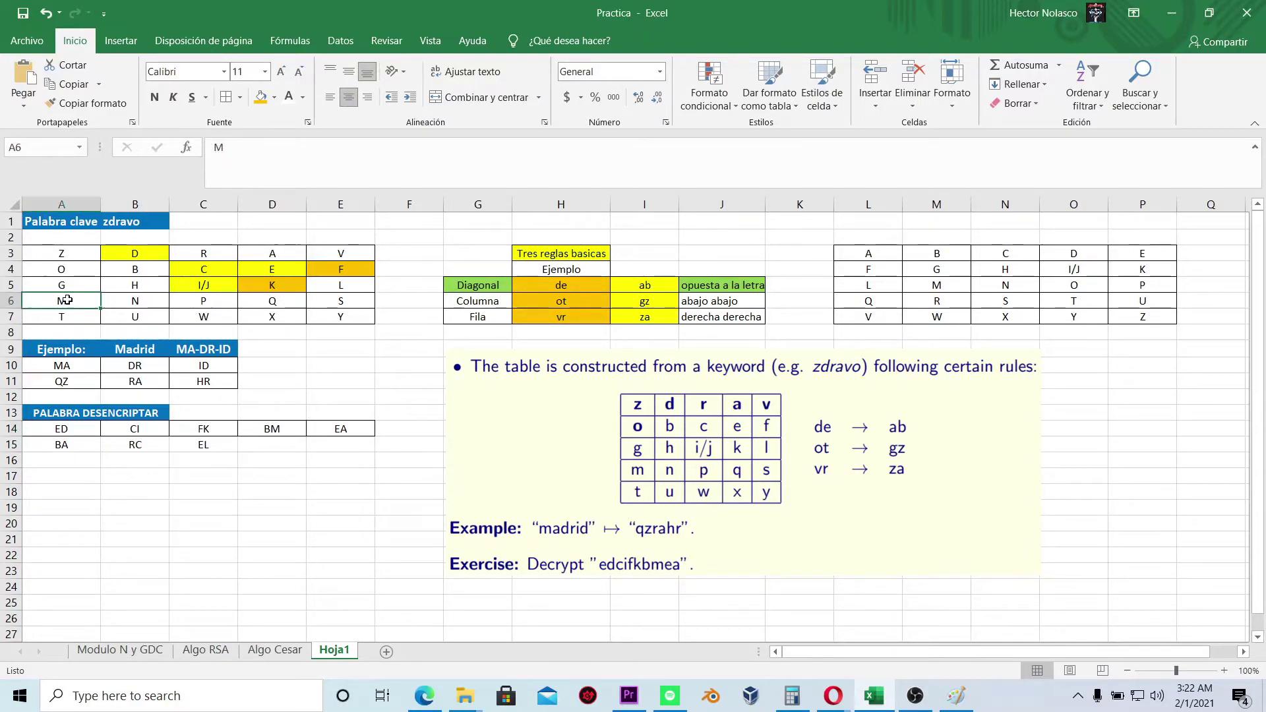
pyautogui.click(158, 268)
pyautogui.click(260, 98)
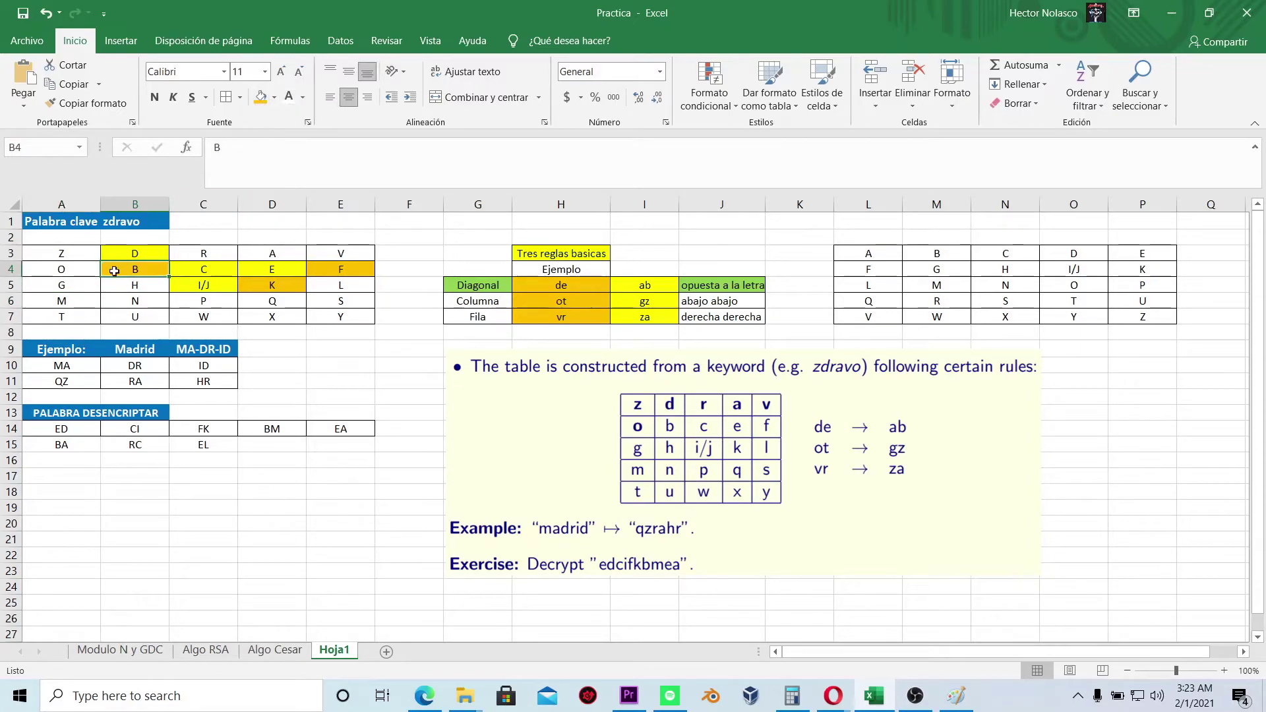
pyautogui.click(68, 302)
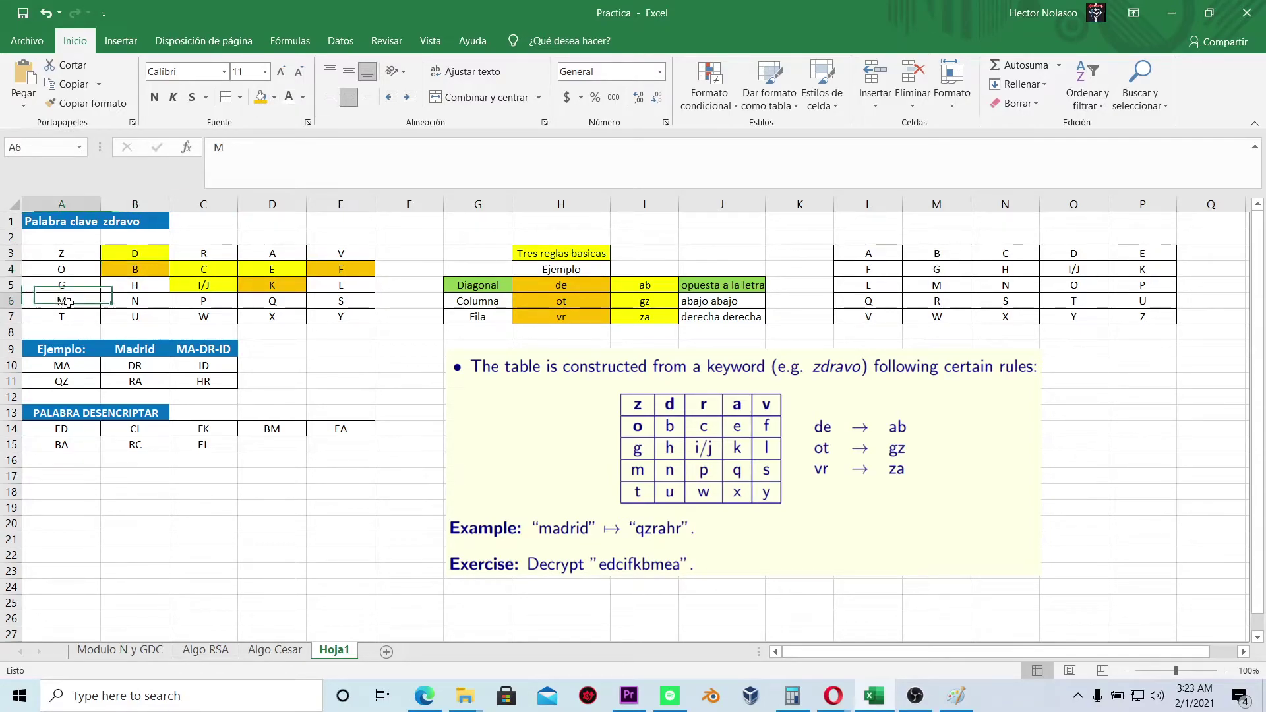
pyautogui.click(260, 99)
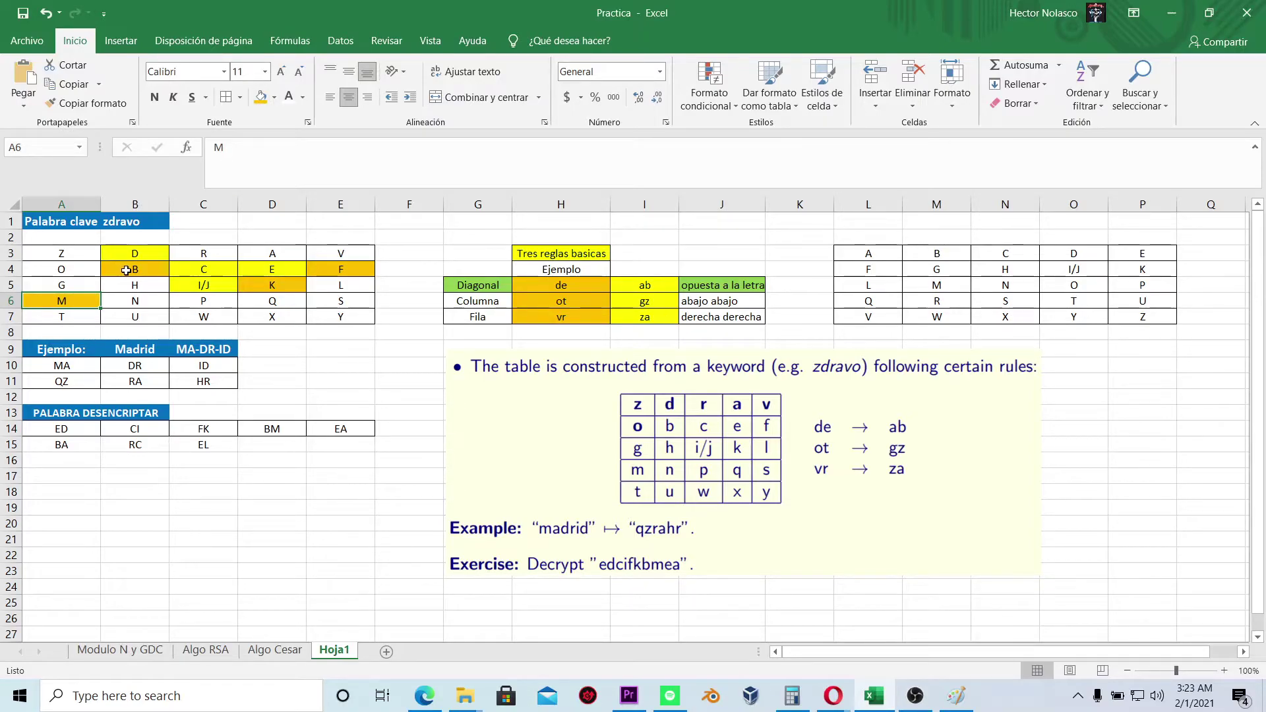
pyautogui.click(59, 265)
pyautogui.keyDown('shift'); pyautogui.click(132, 301); pyautogui.keyUp('shift')
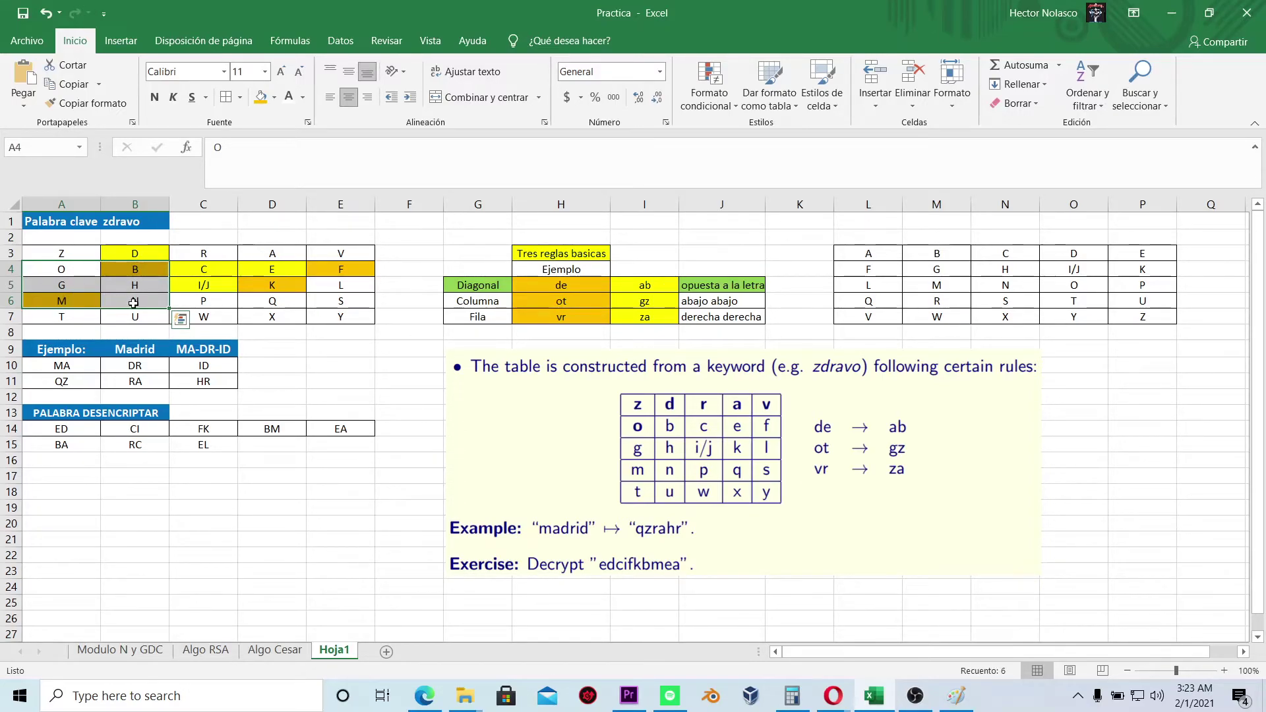
# - Enter ON in D15 under BM
pyautogui.doubleClick(265, 447)
pyautogui.write('O')
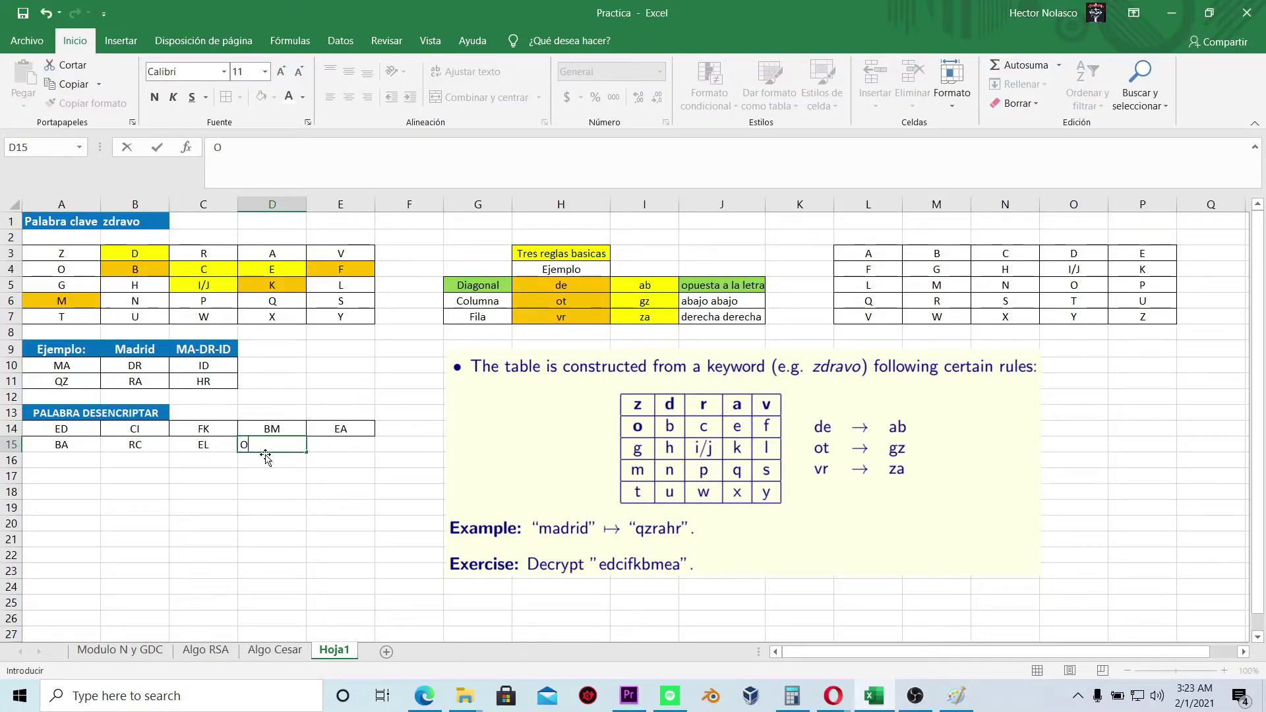
pyautogui.write('N')
pyautogui.press('Return')
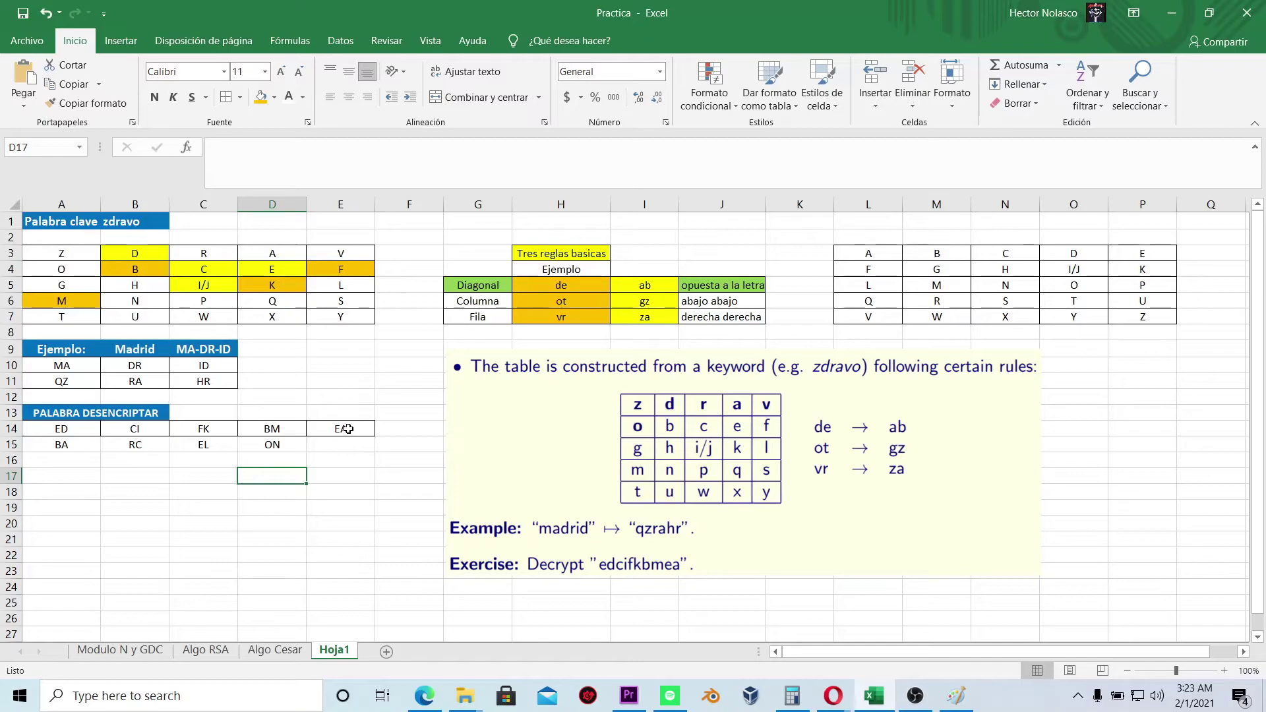
pyautogui.click(348, 429)
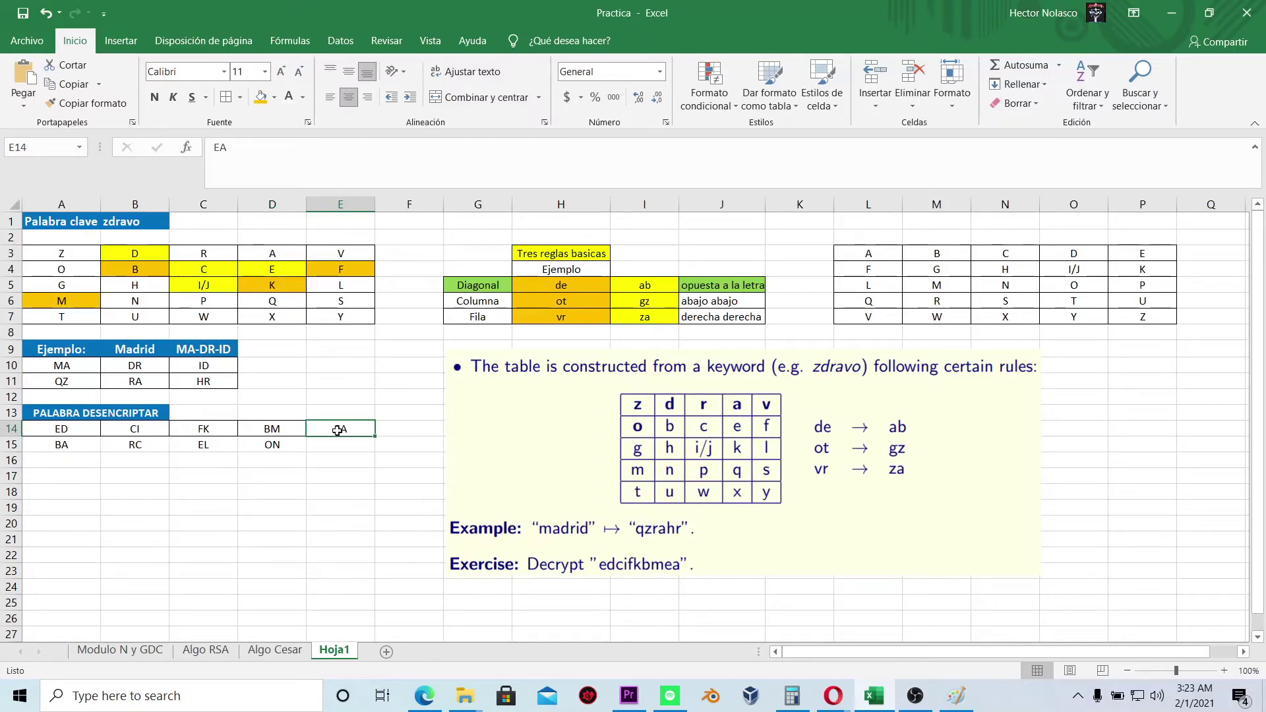
# - Fill letters E and A red in the key table
pyautogui.click(274, 269)
pyautogui.click(275, 99)
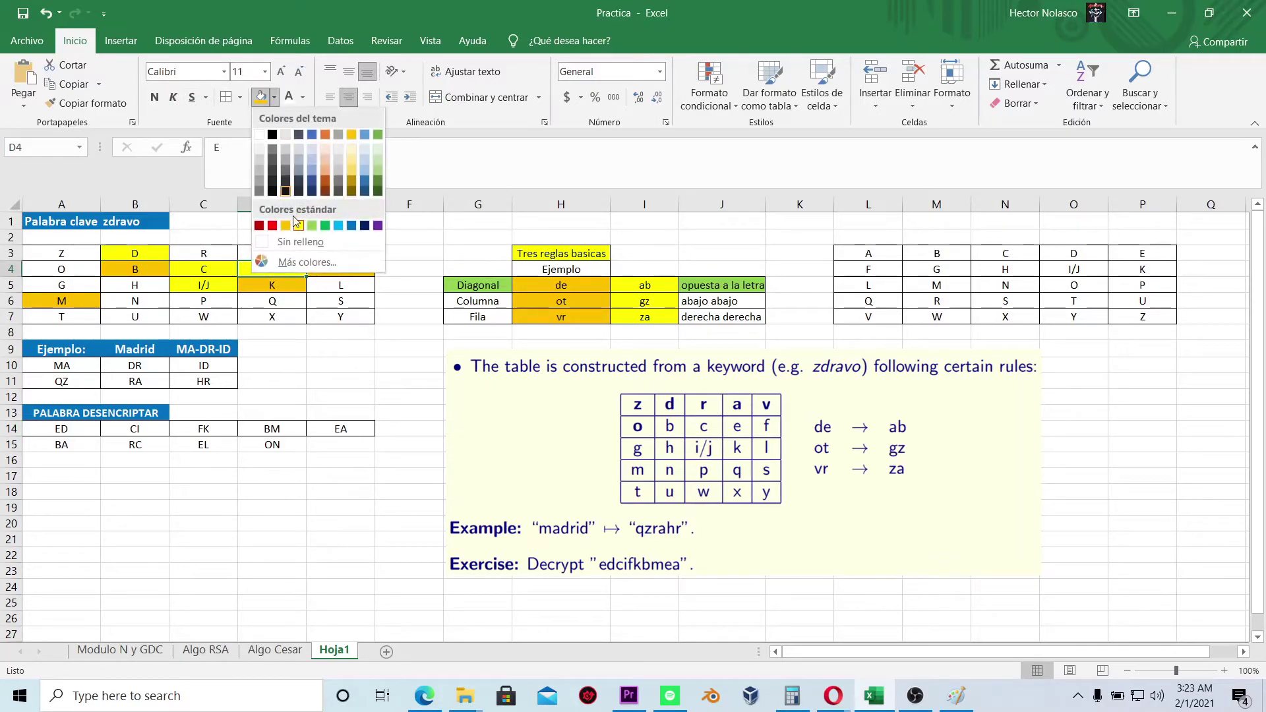
pyautogui.click(276, 224)
pyautogui.click(289, 256)
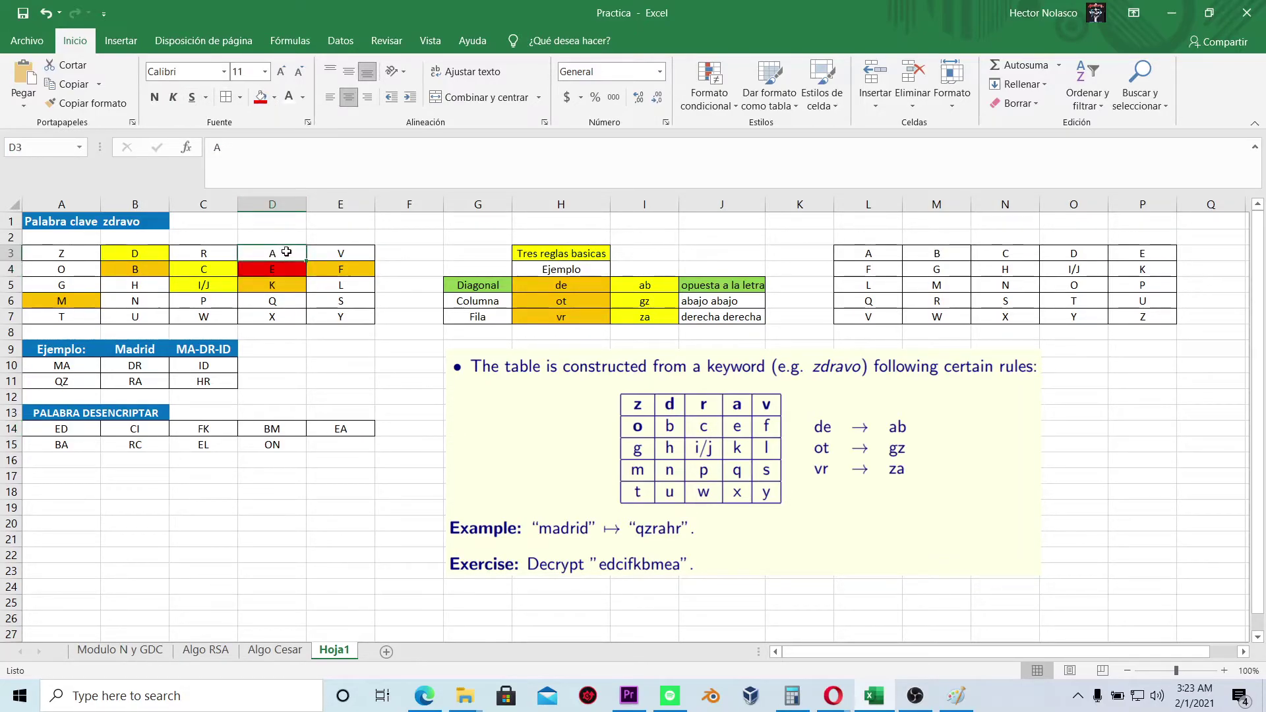
pyautogui.click(261, 97)
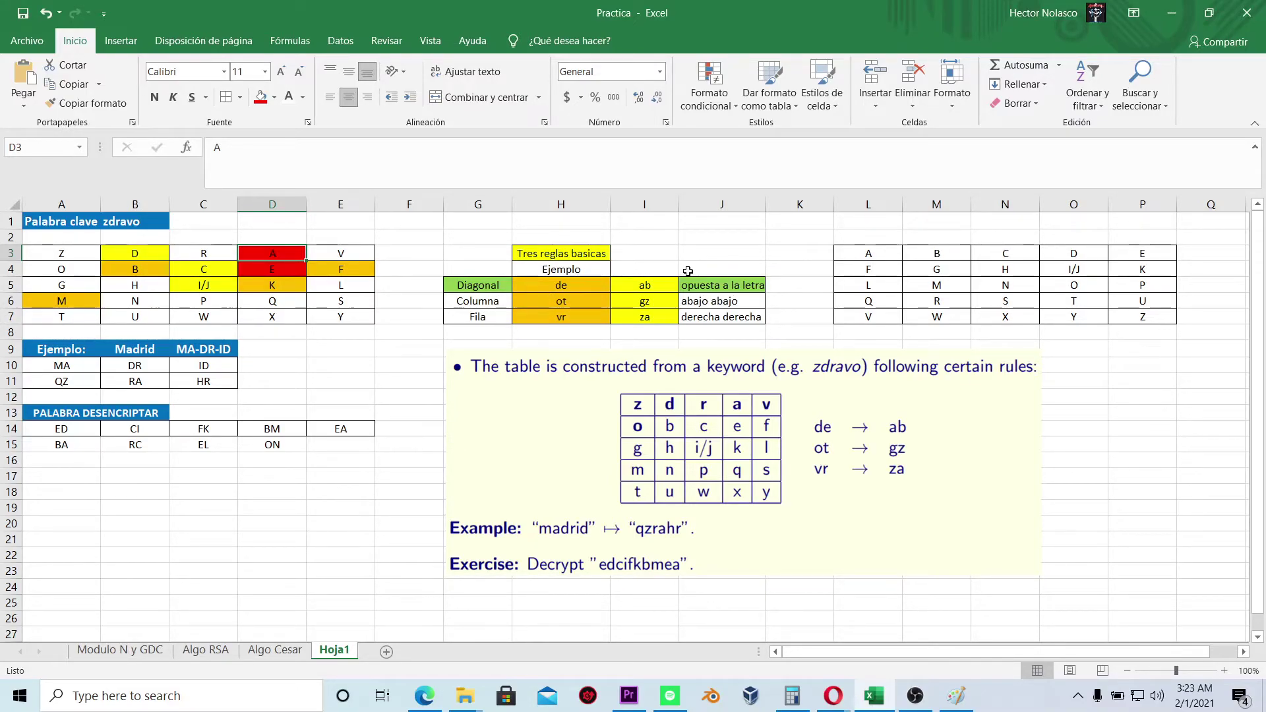
pyautogui.click(276, 266)
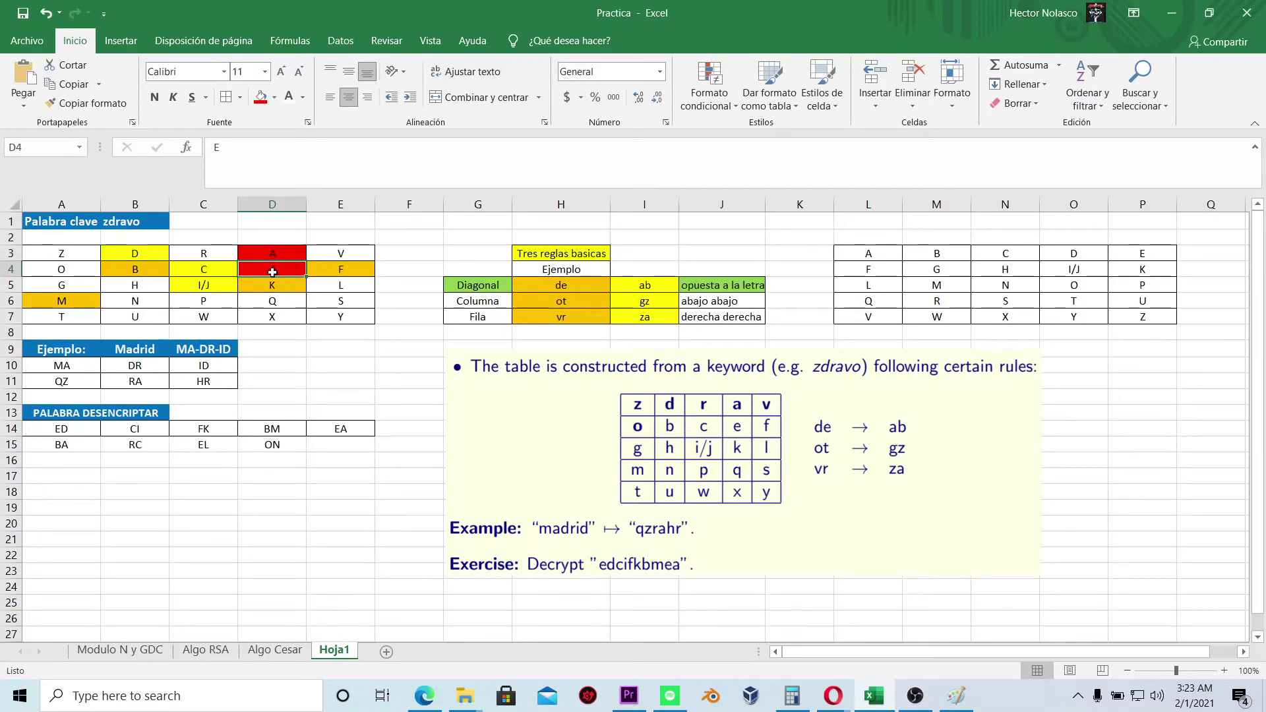
# - Enter AX in E15 under EA
pyautogui.click(340, 376)
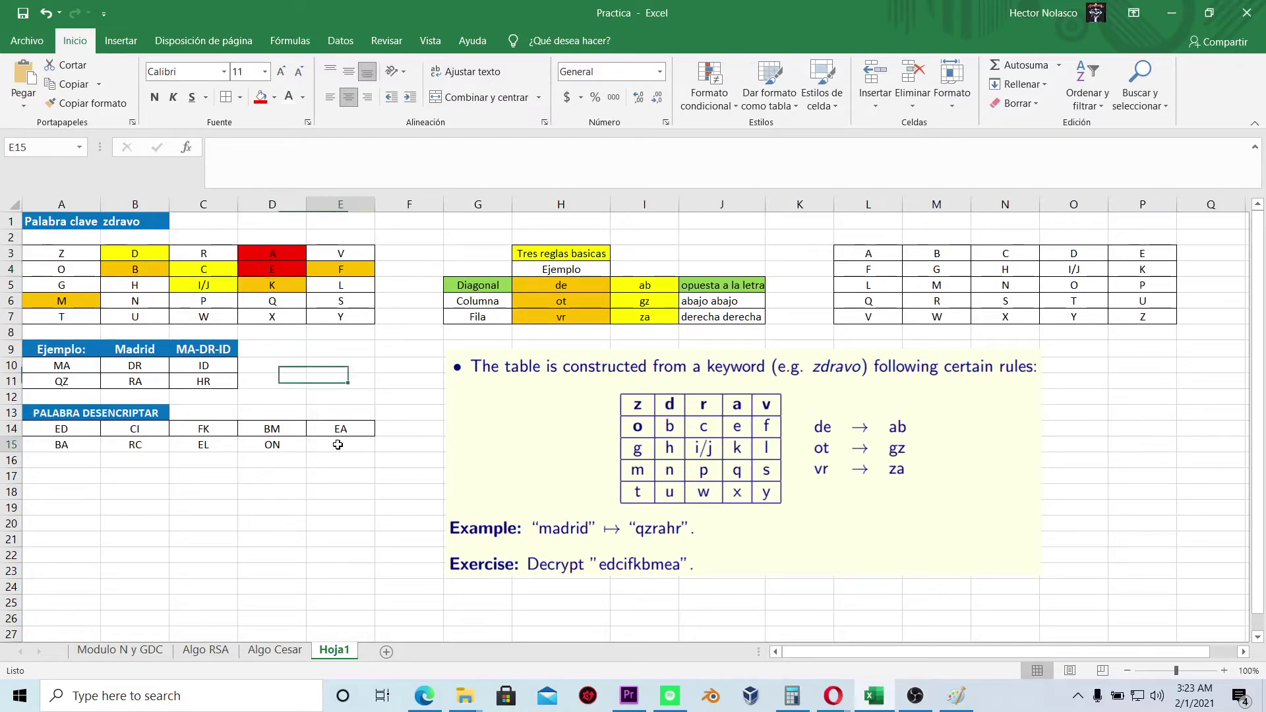
pyautogui.doubleClick(340, 450)
pyautogui.write('A')
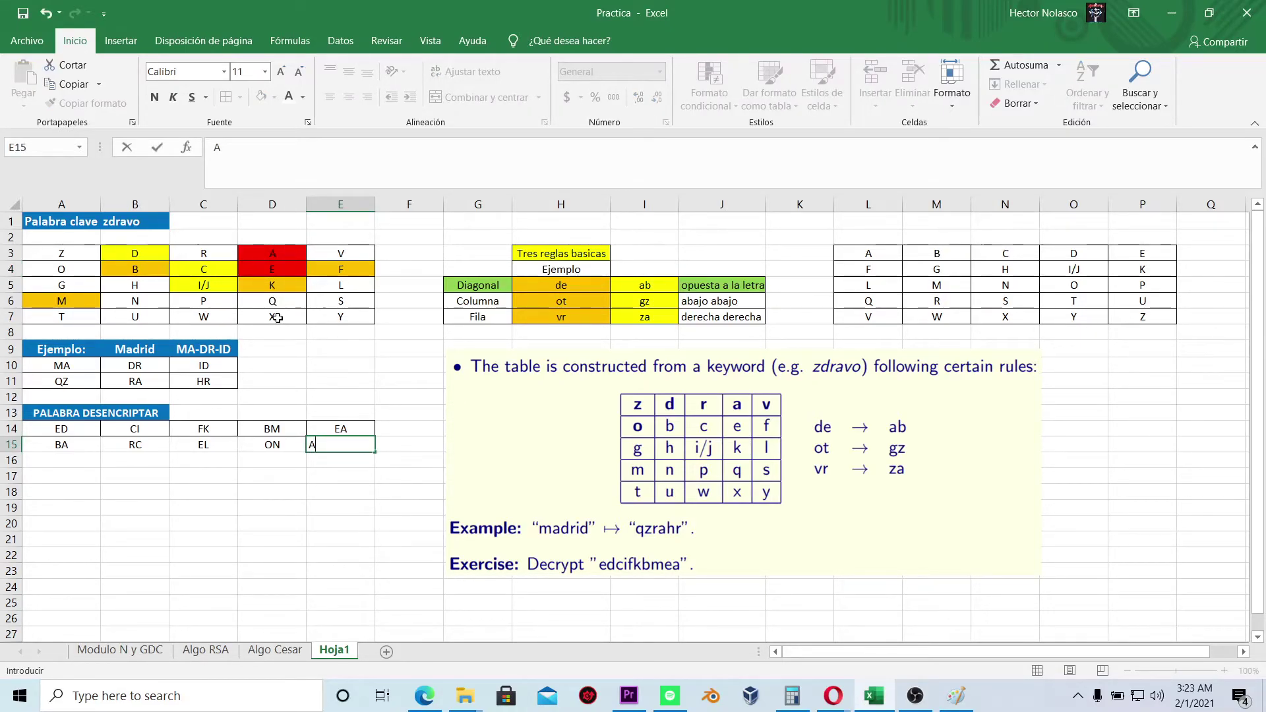
pyautogui.write('X')
pyautogui.click(289, 481)
# - Add borders around the decrypted row BA RC EL ON AX
pyautogui.moveTo(323, 447); pyautogui.dragTo(92, 446)
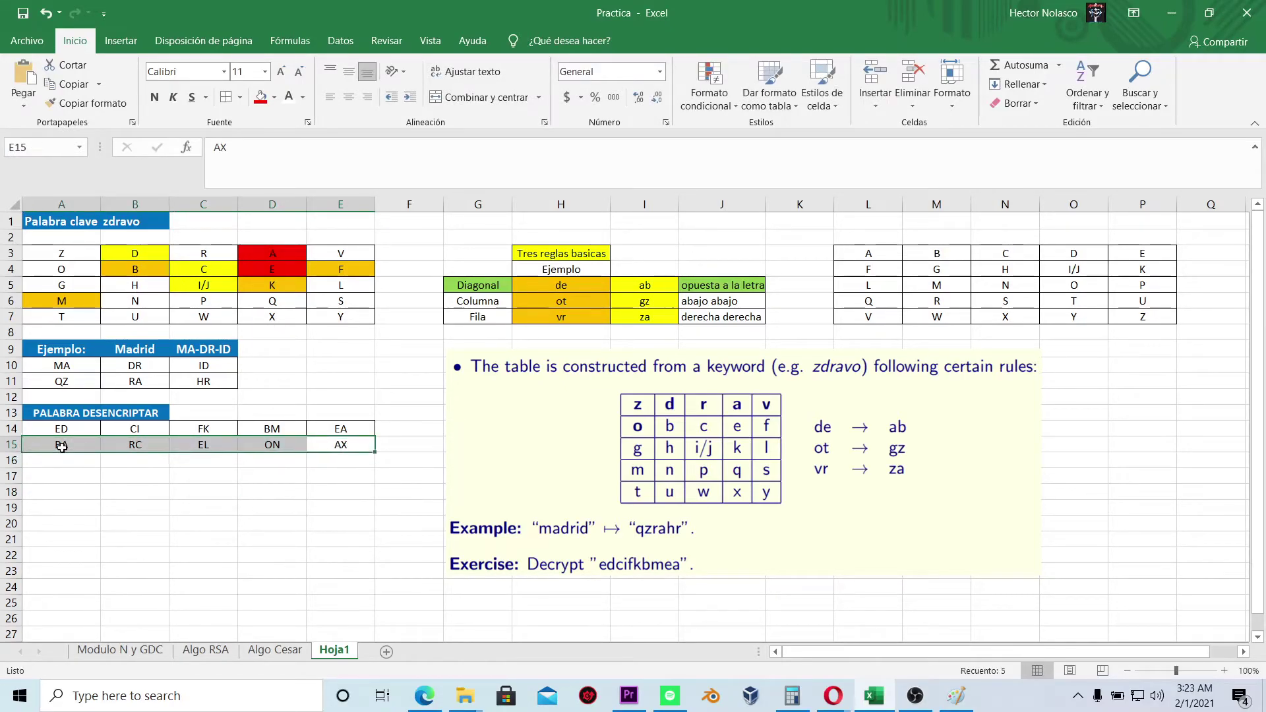
pyautogui.click(227, 98)
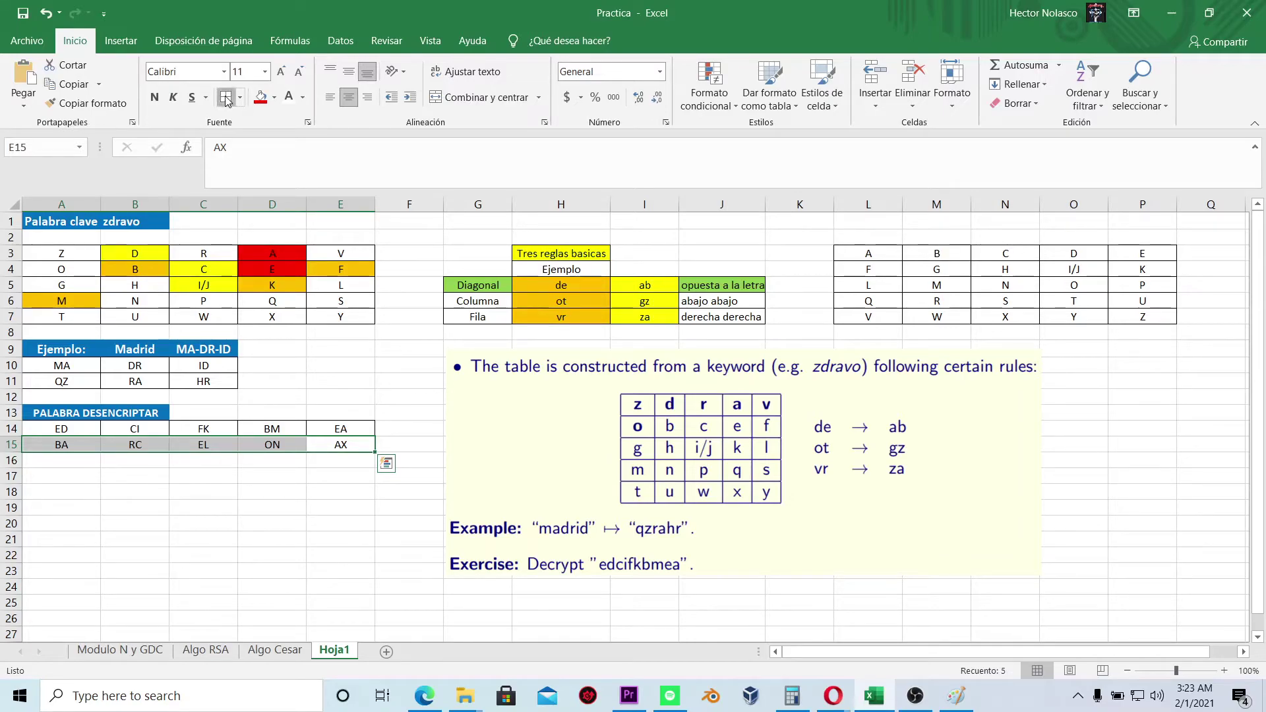
pyautogui.click(182, 555)
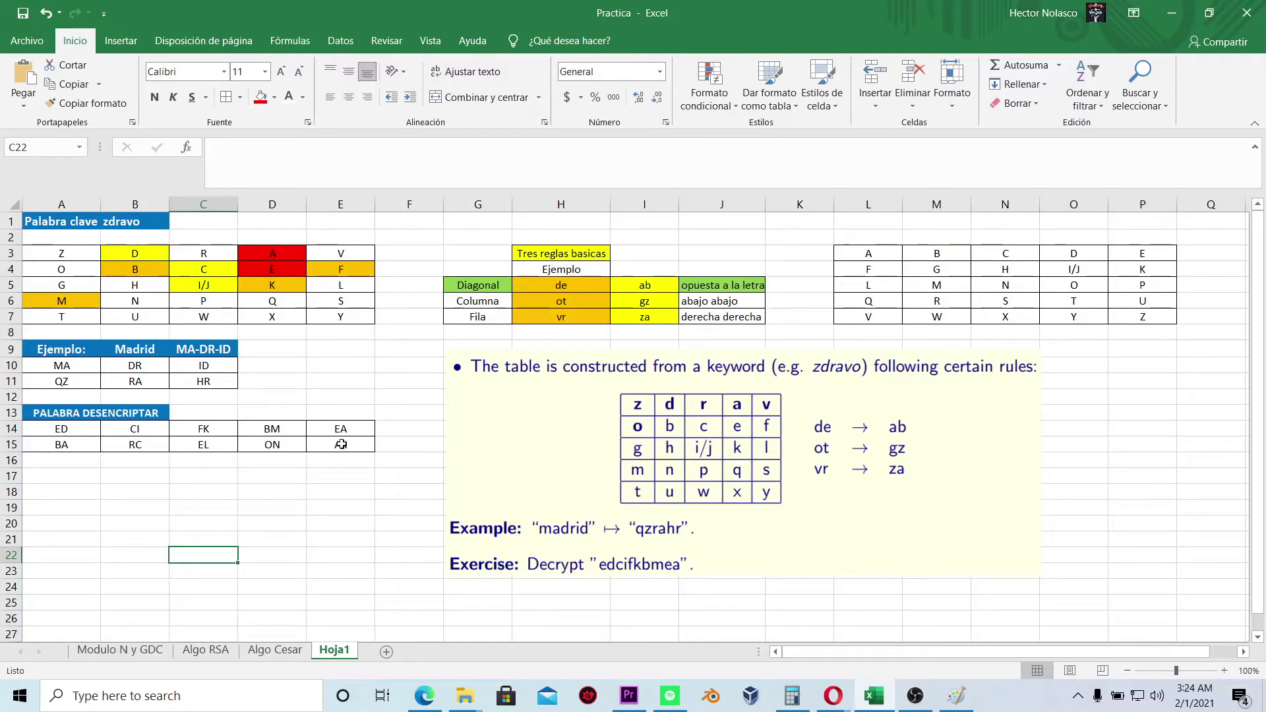
pyautogui.click(343, 434)
pyautogui.doubleClick(354, 446)
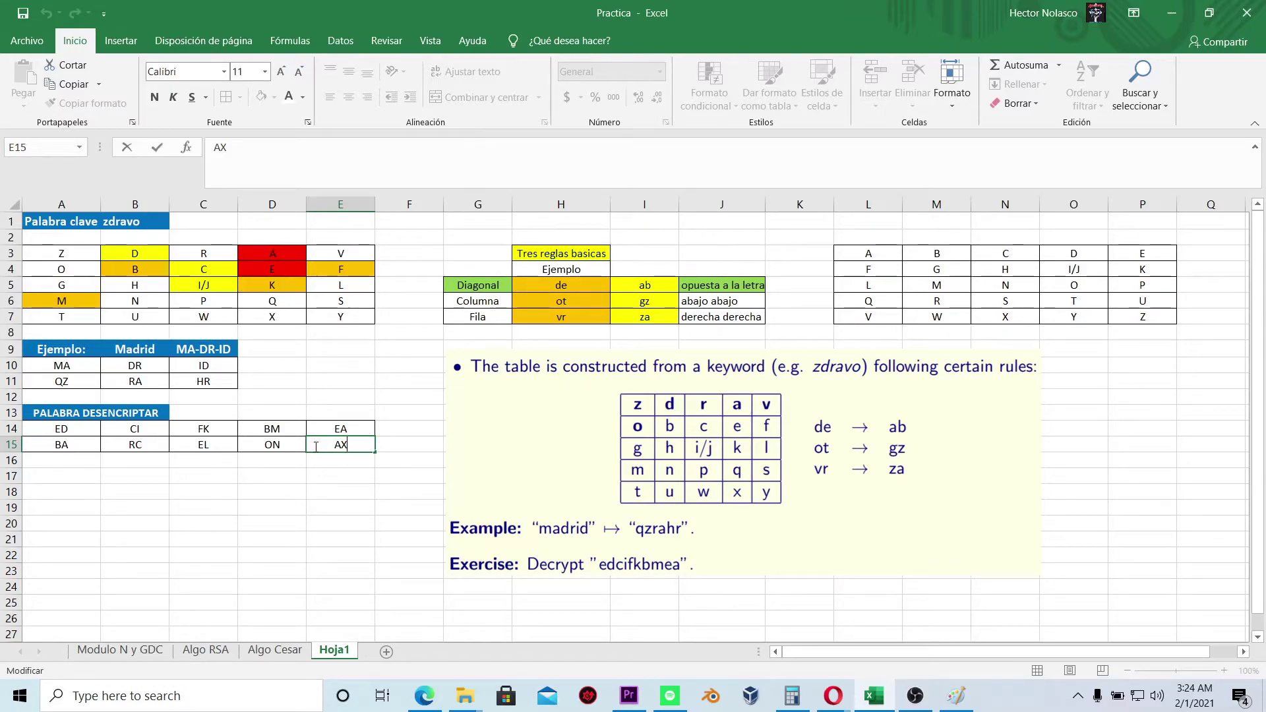
# - Copy the key table A3:E7 to A20, then remove its fill colours and letters
pyautogui.click(226, 521)
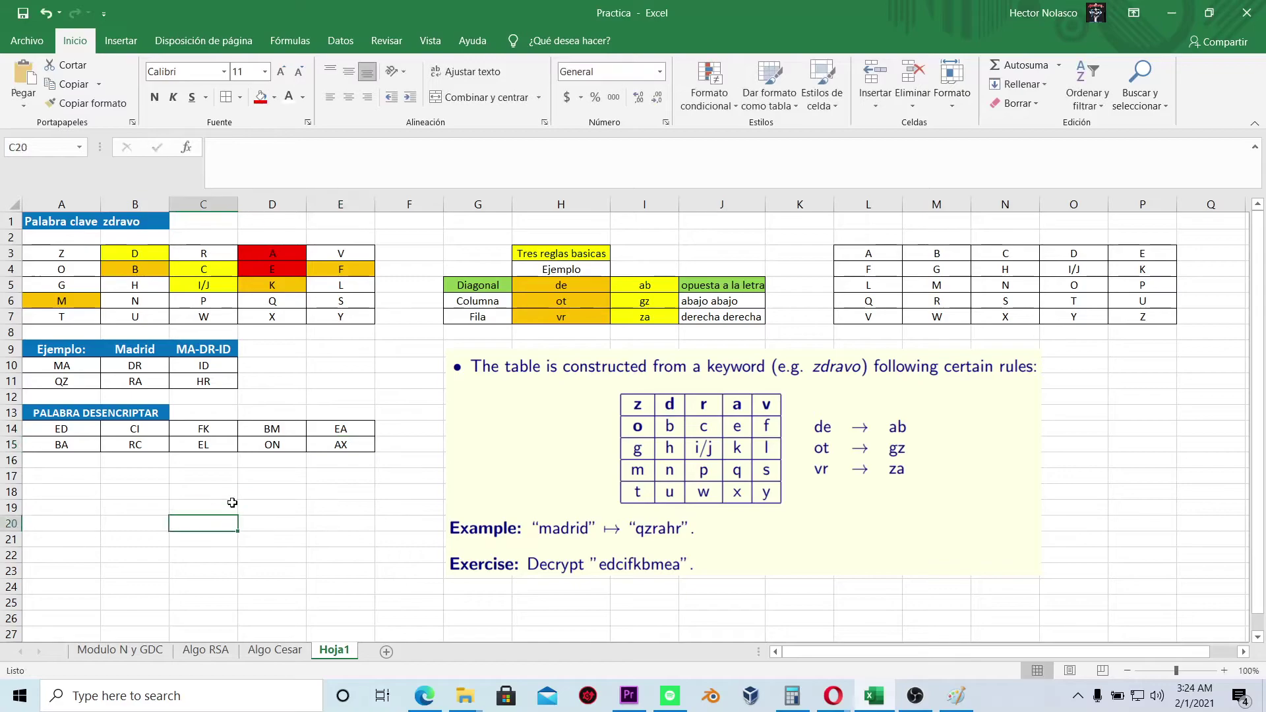
pyautogui.moveTo(67, 253); pyautogui.dragTo(323, 315)
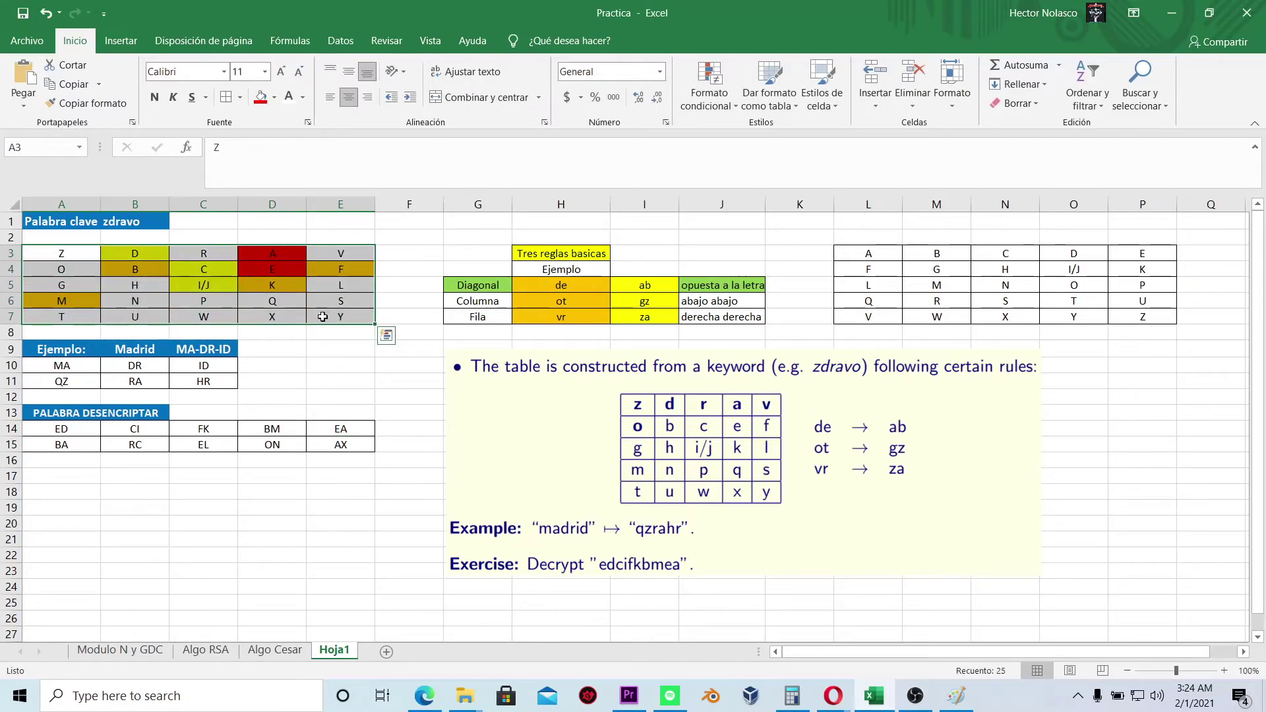
pyautogui.hotkey('ctrl', 'c')
pyautogui.click(95, 526)
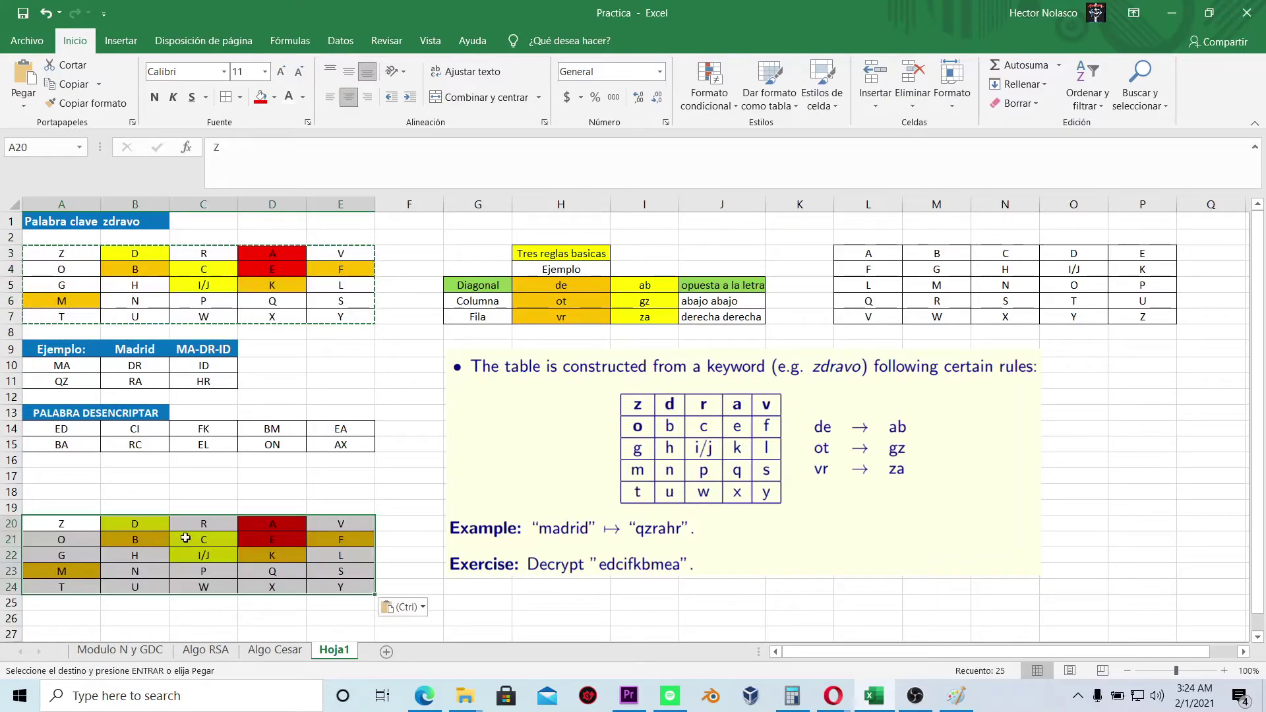
pyautogui.hotkey('ctrl', 'v')
pyautogui.click(274, 98)
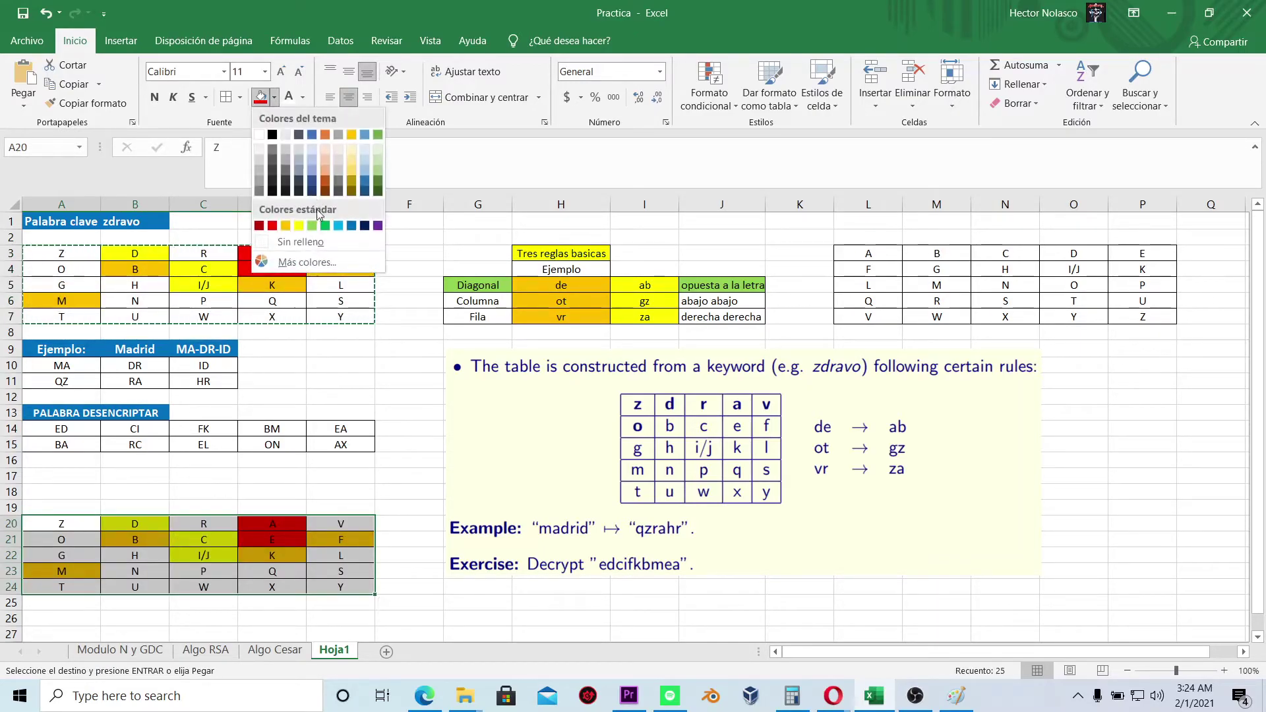
pyautogui.click(275, 243)
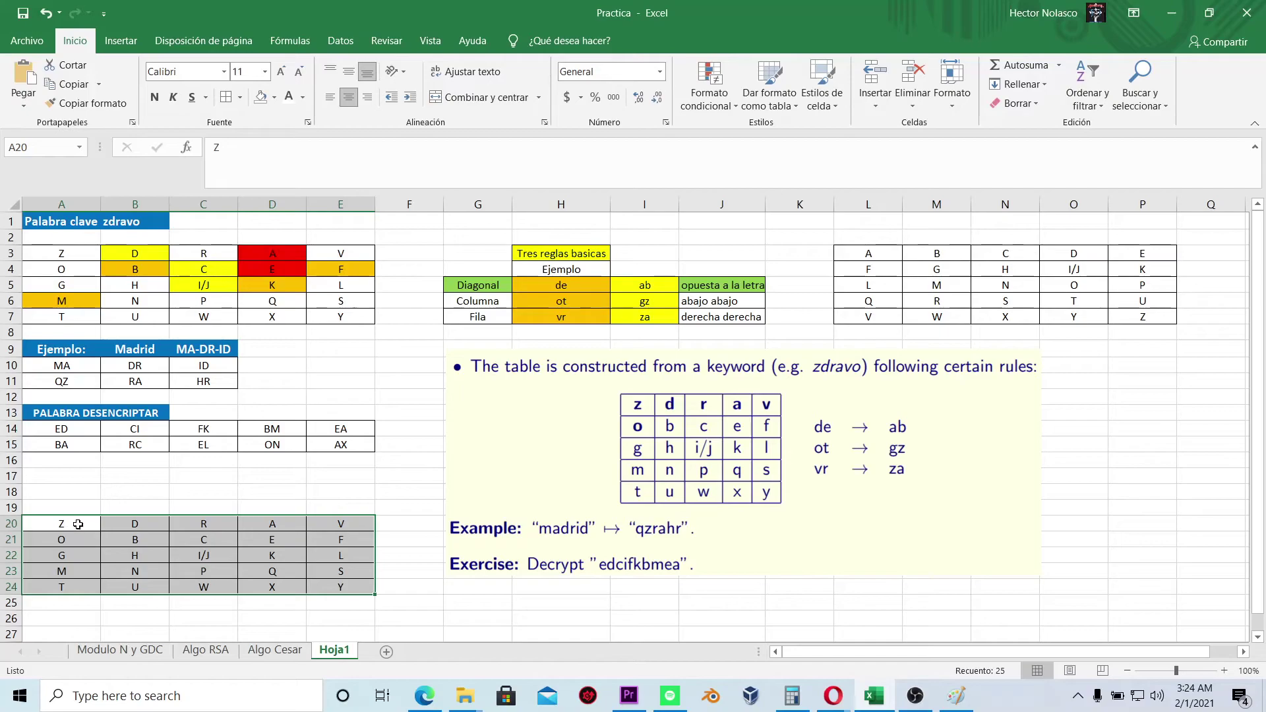
pyautogui.moveTo(80, 526); pyautogui.dragTo(364, 587)
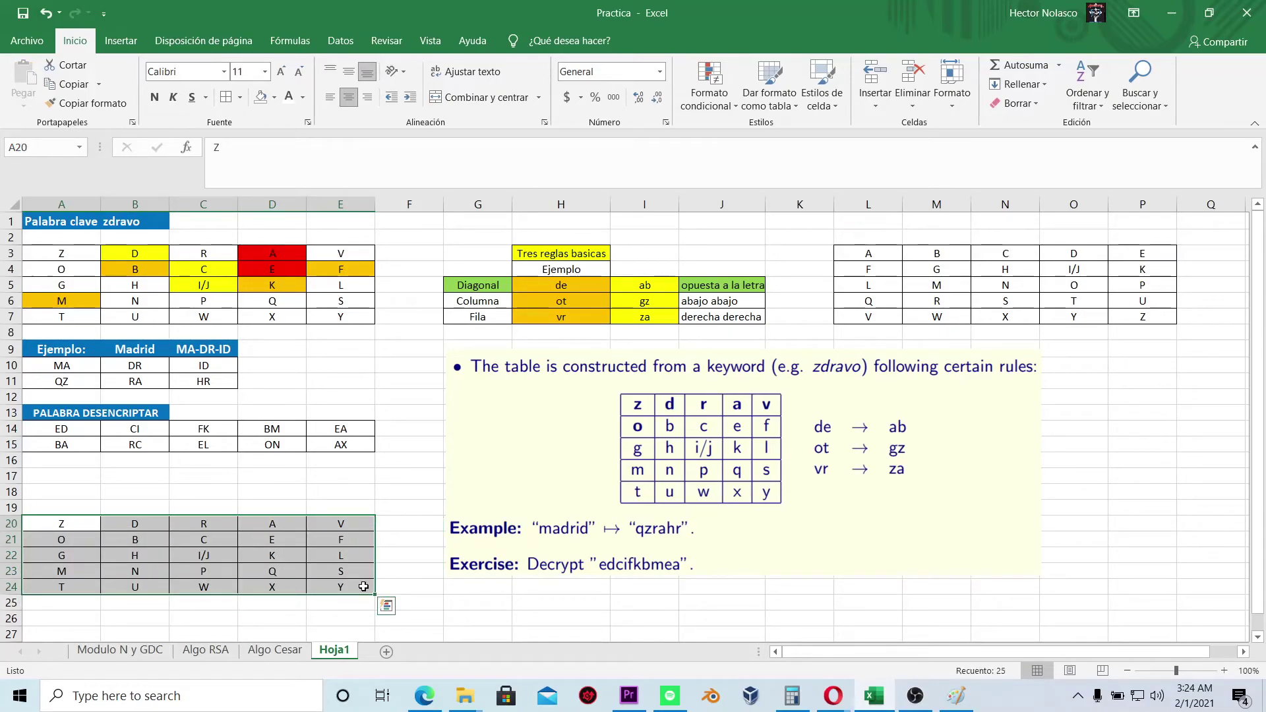
pyautogui.hotkey('ctrl', 'z')
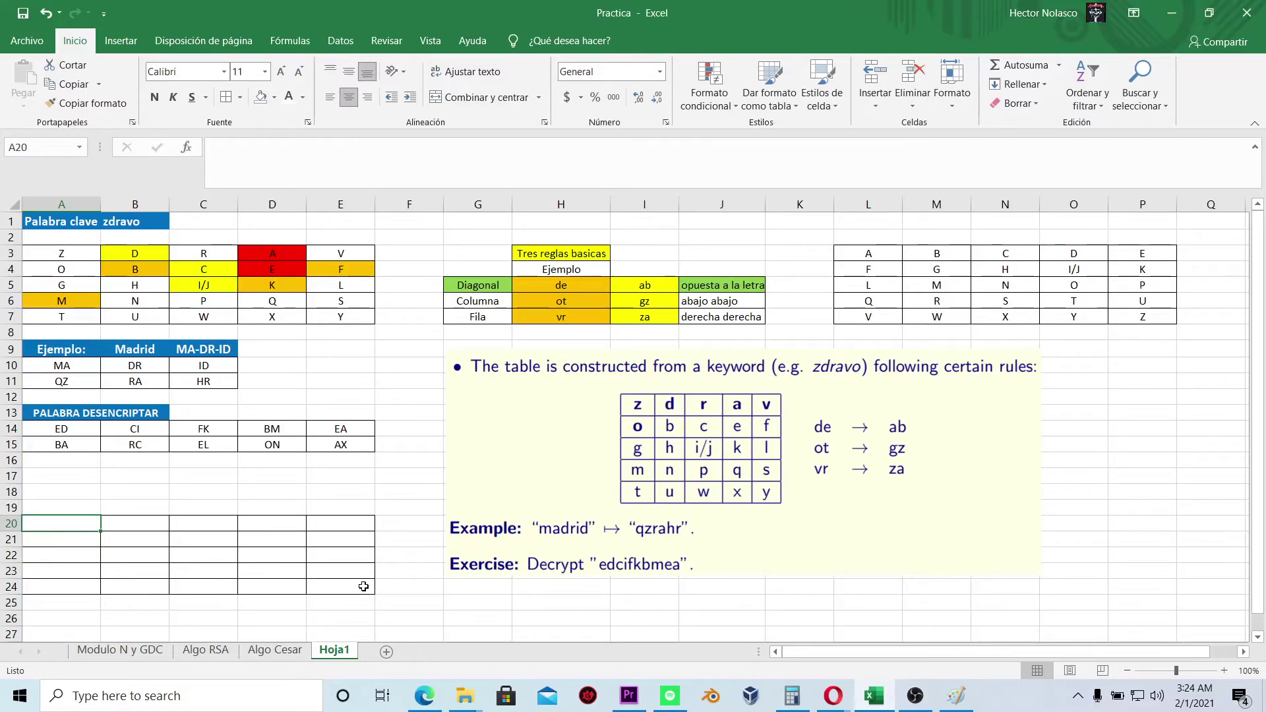
# - Type Z, D, R, A, V across A20:E20
pyautogui.moveTo(57, 221); pyautogui.dragTo(132, 222)
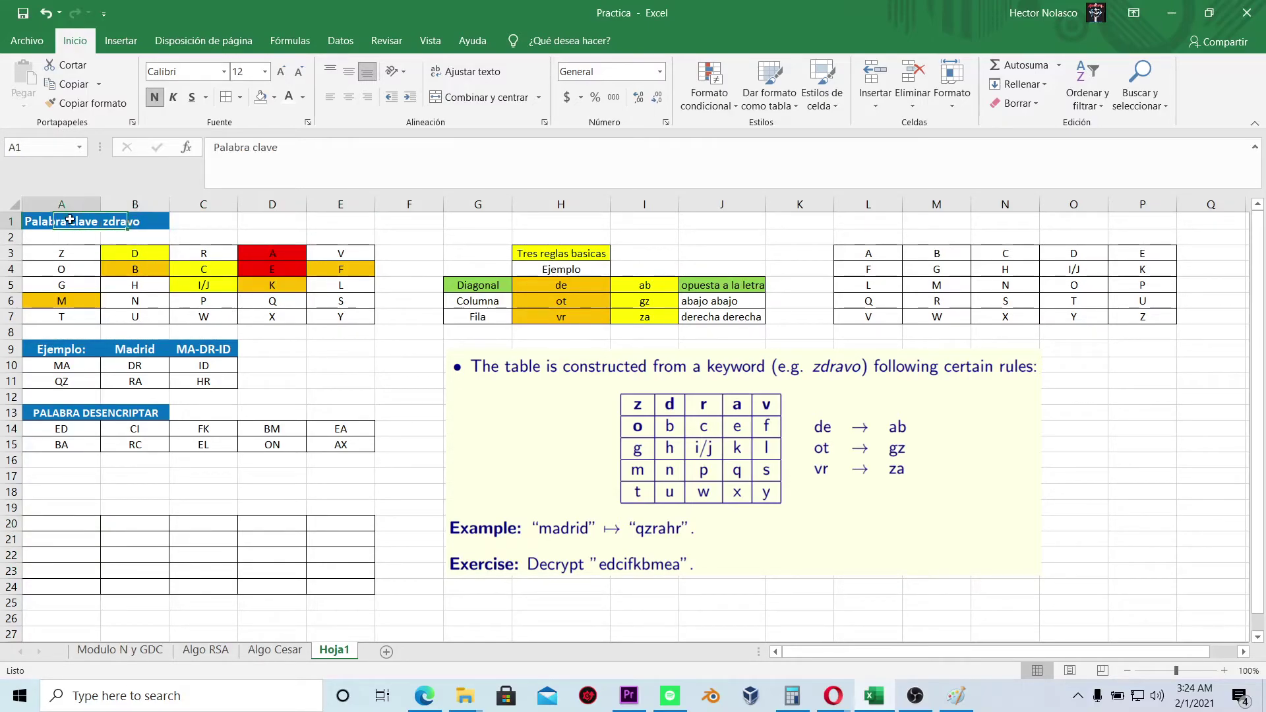
pyautogui.click(80, 527)
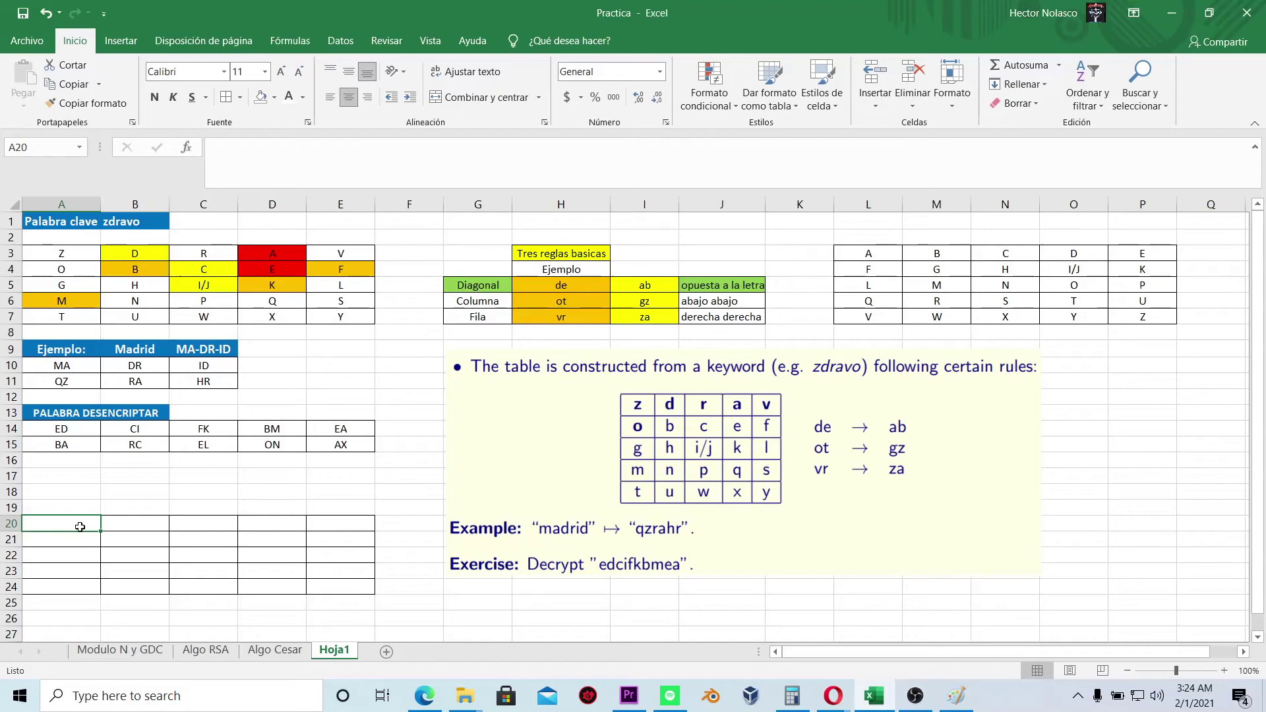
pyautogui.write('Z')
pyautogui.press('Tab')
pyautogui.write('D')
pyautogui.press('Tab')
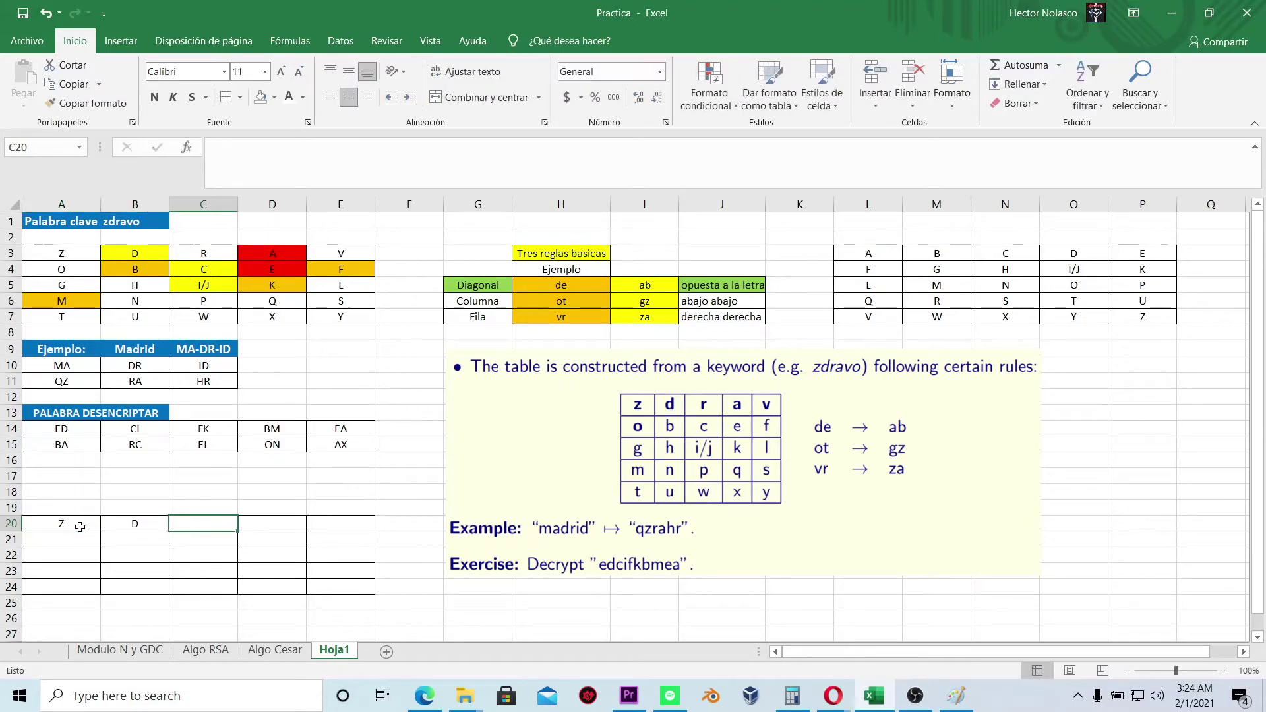
pyautogui.write('R')
pyautogui.press('Tab')
pyautogui.write('A')
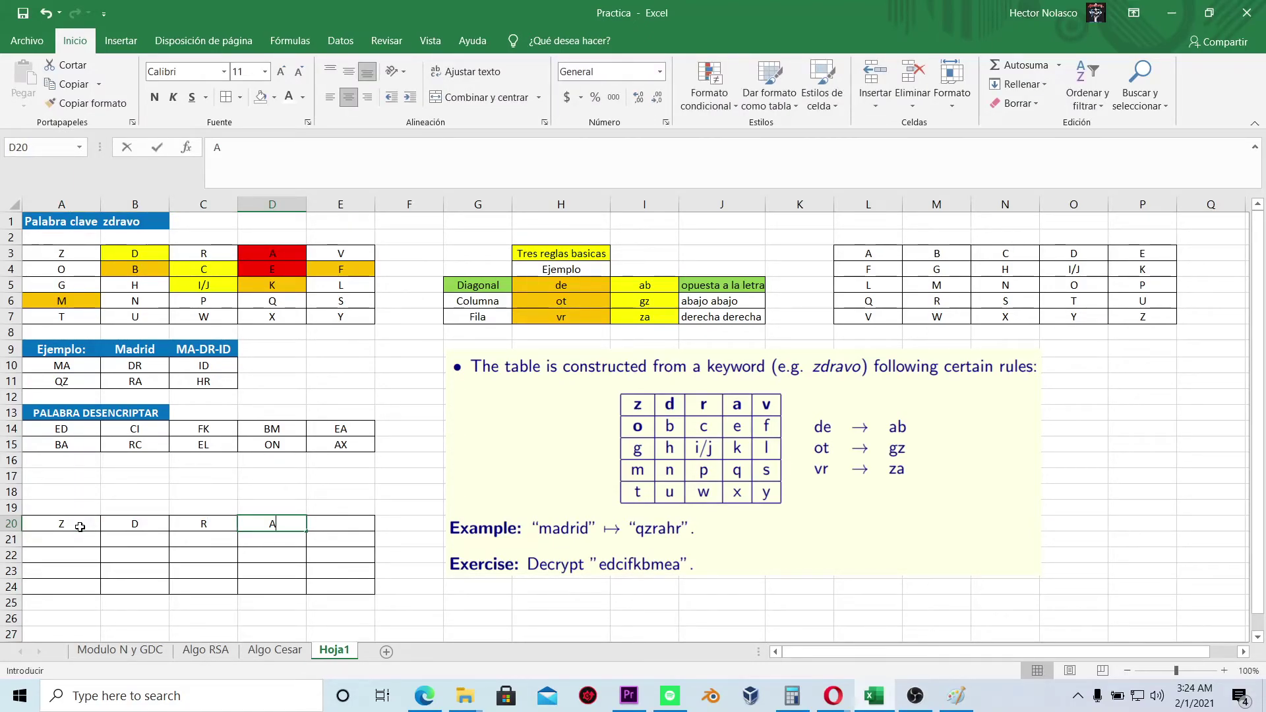
pyautogui.press('Tab')
pyautogui.write('V')
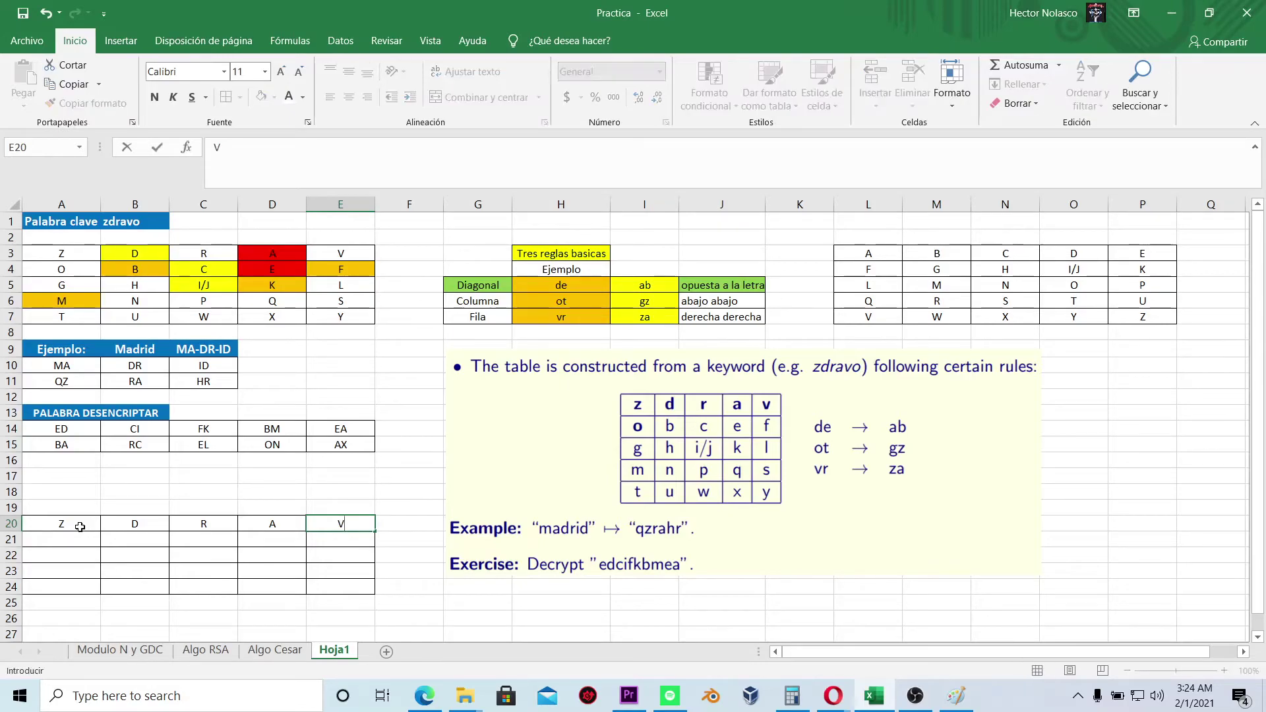
pyautogui.press('Tab')
# - Enter O in A21 to start the second grid row
pyautogui.press('Left')
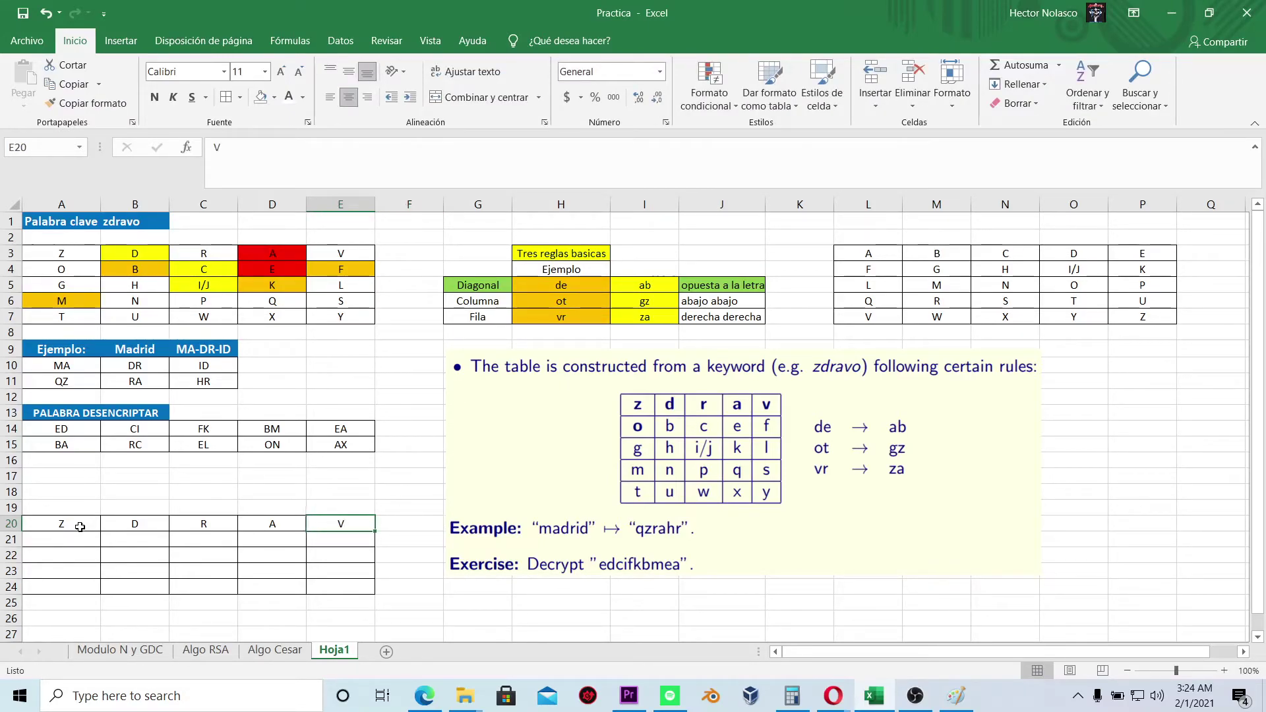
pyautogui.press('Left')
pyautogui.press('Left')
pyautogui.press('Left')
pyautogui.press('Left')
pyautogui.press('Down')
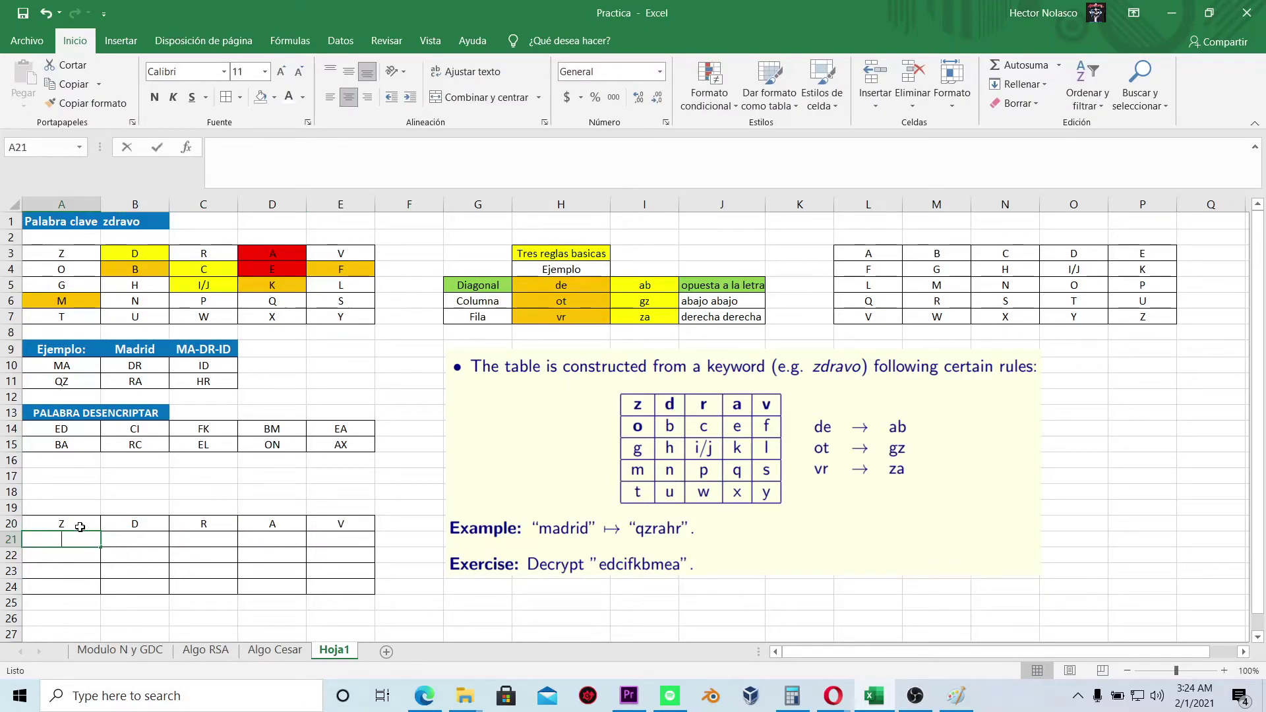
pyautogui.write('O')
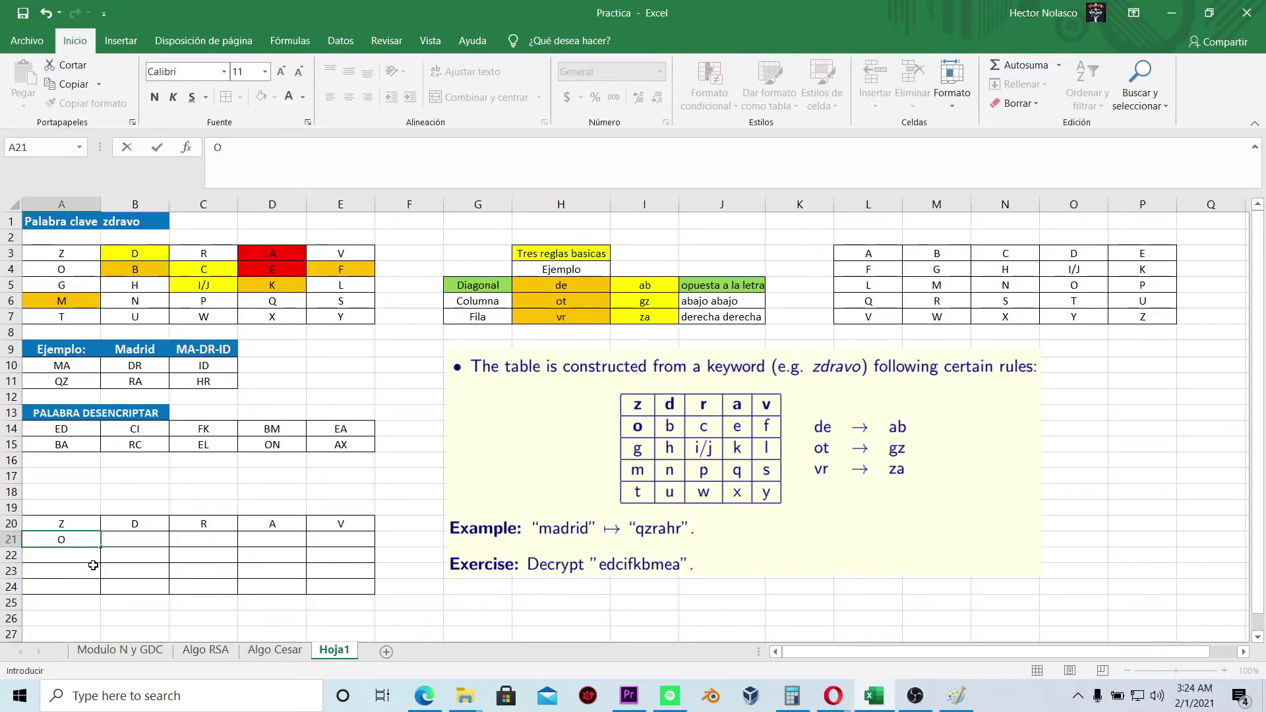
pyautogui.moveTo(81, 527); pyautogui.dragTo(230, 537)
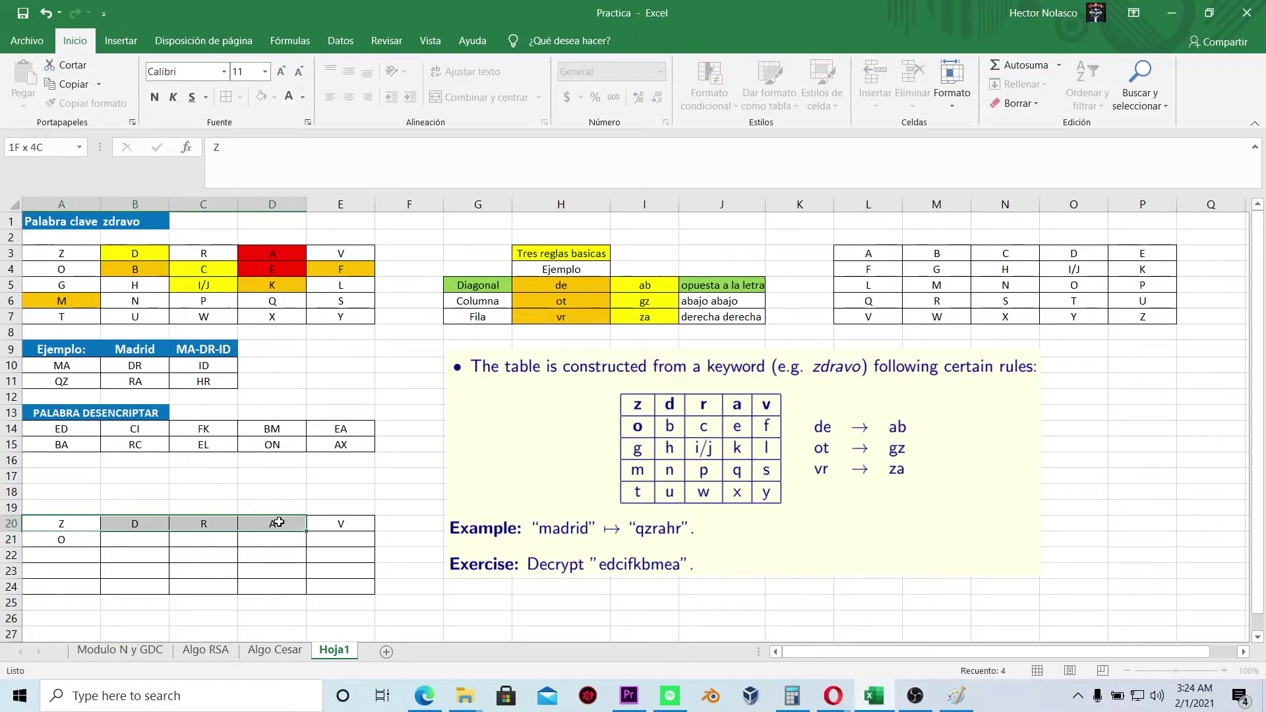
pyautogui.click(74, 538)
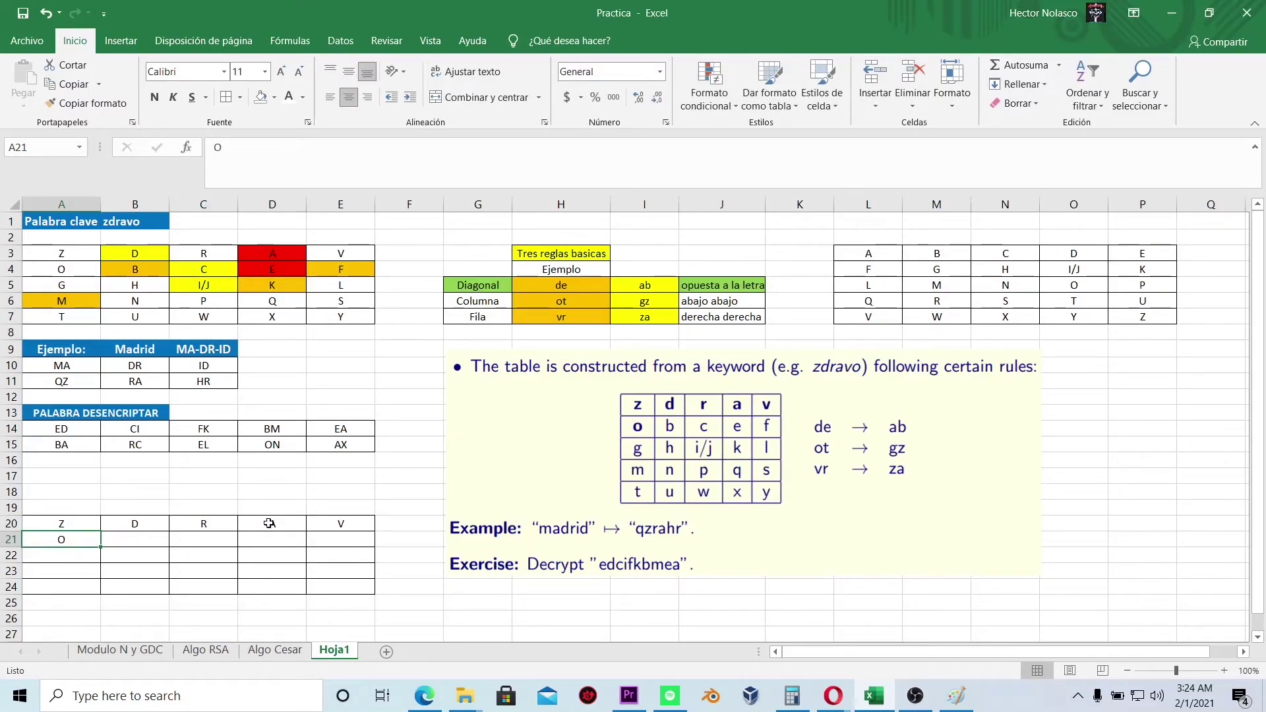
pyautogui.moveTo(91, 526); pyautogui.dragTo(350, 525)
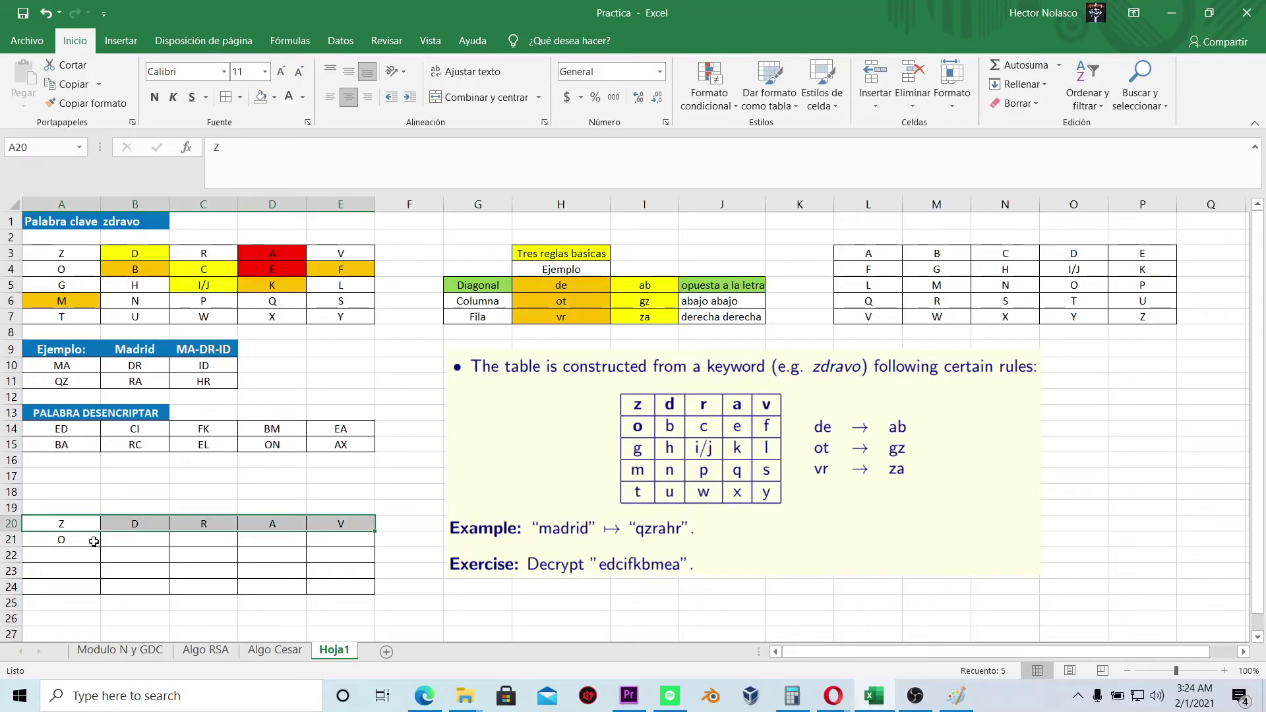
pyautogui.click(74, 541)
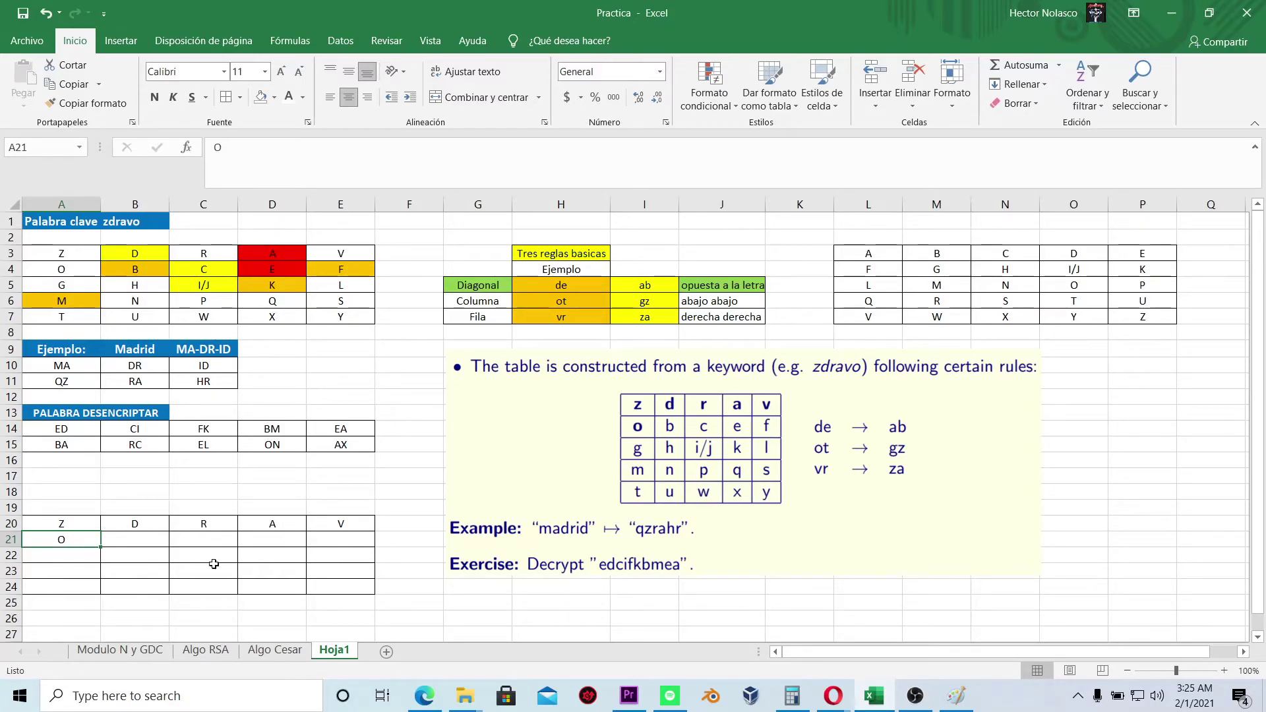
pyautogui.write('A')
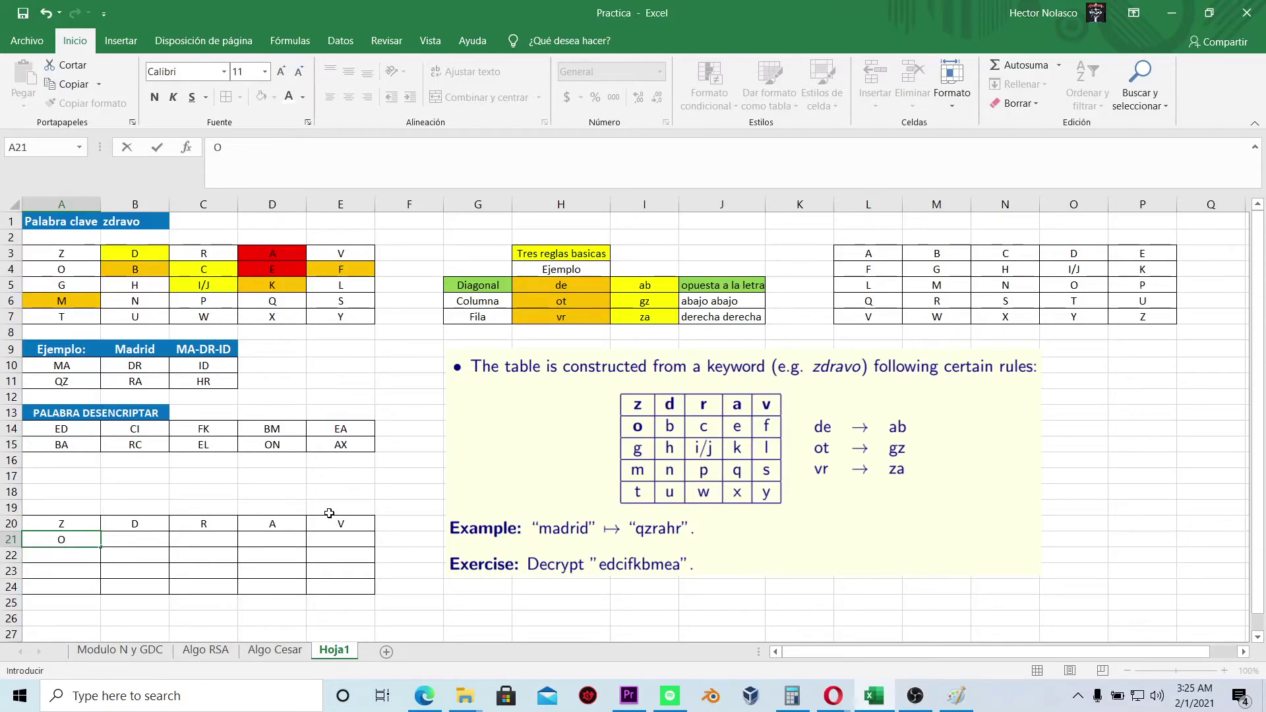
pyautogui.click(145, 548)
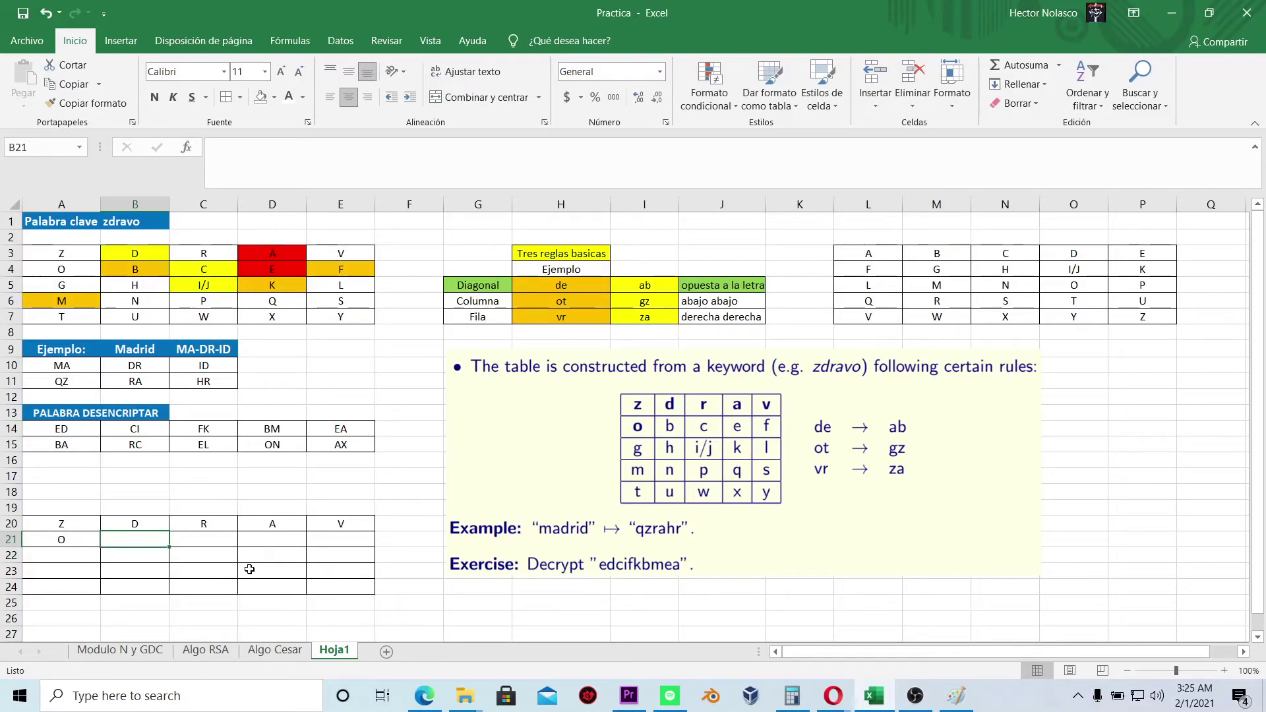
# - Enter B, C and E in B21:D21, correcting mistyped letters
pyautogui.write('a')
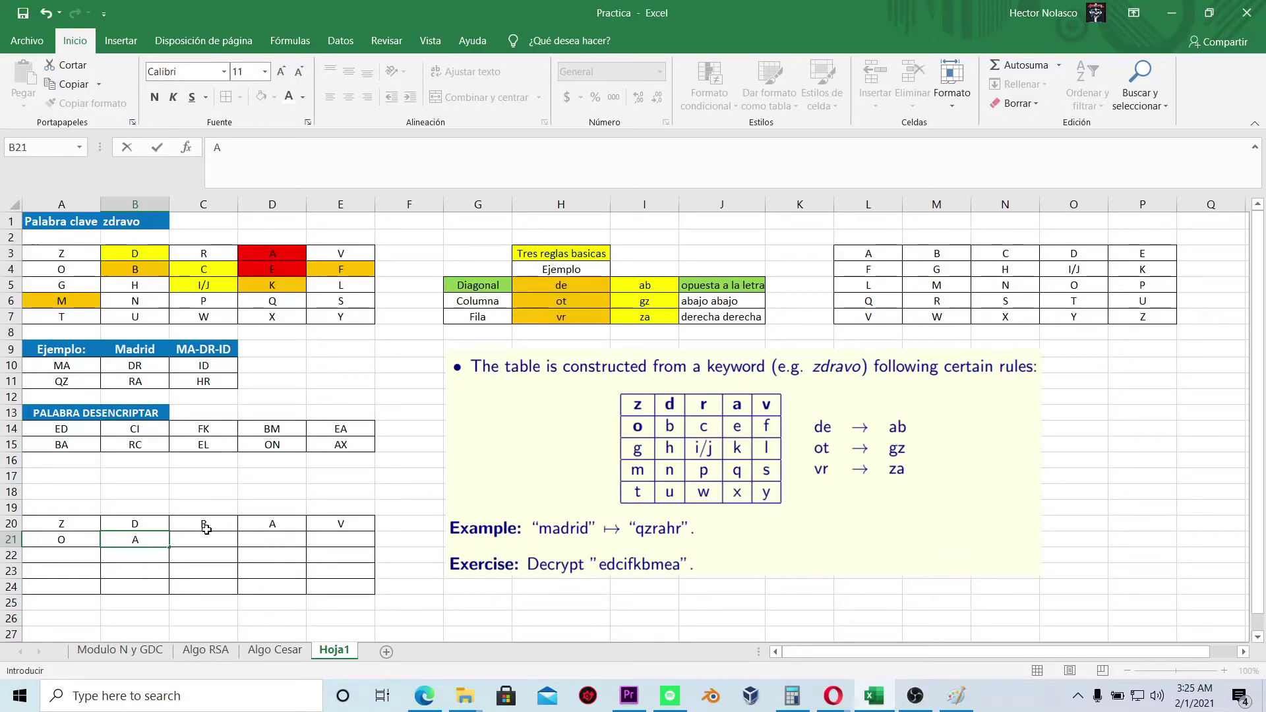
pyautogui.click(274, 523)
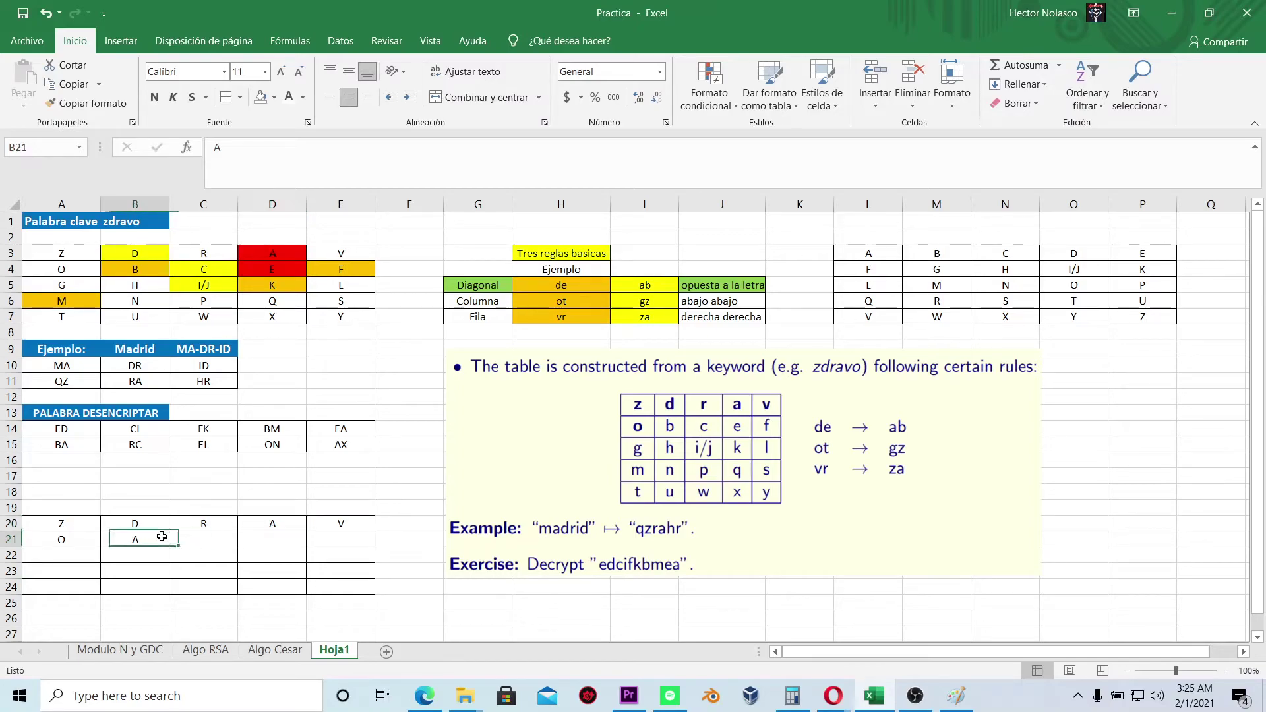
pyautogui.click(159, 541)
pyautogui.write('B')
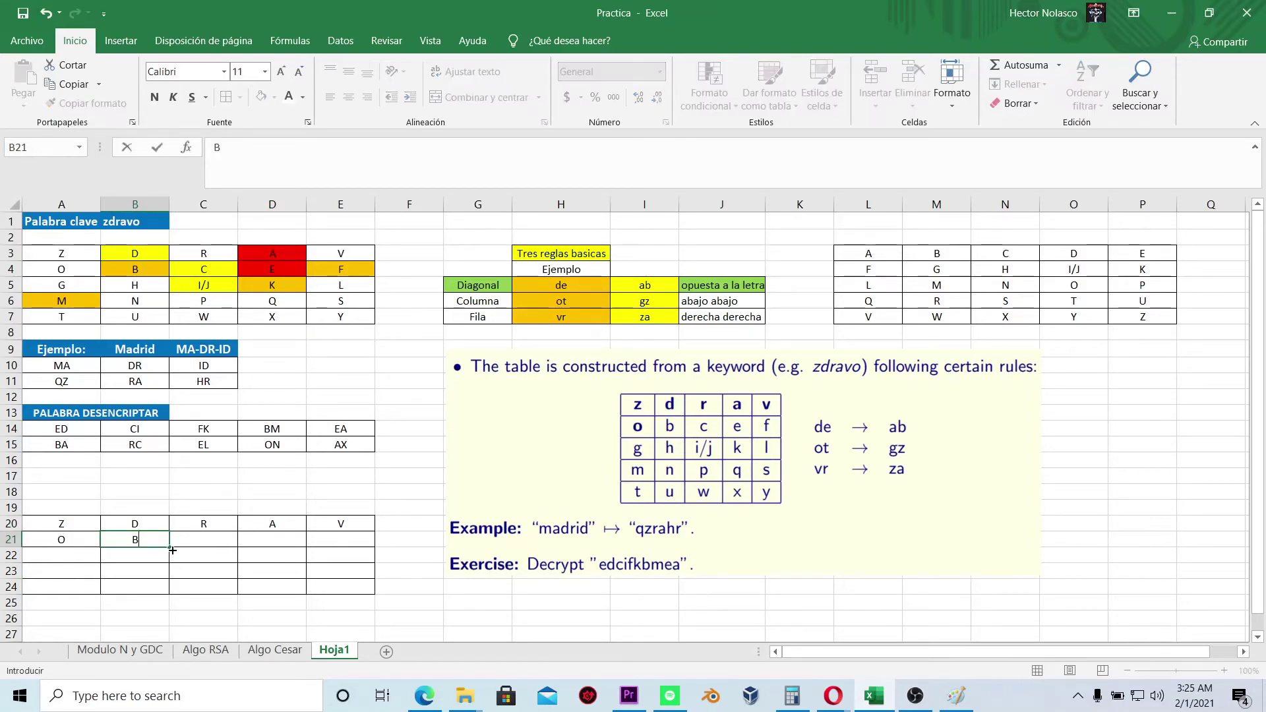
pyautogui.click(190, 540)
pyautogui.write('C')
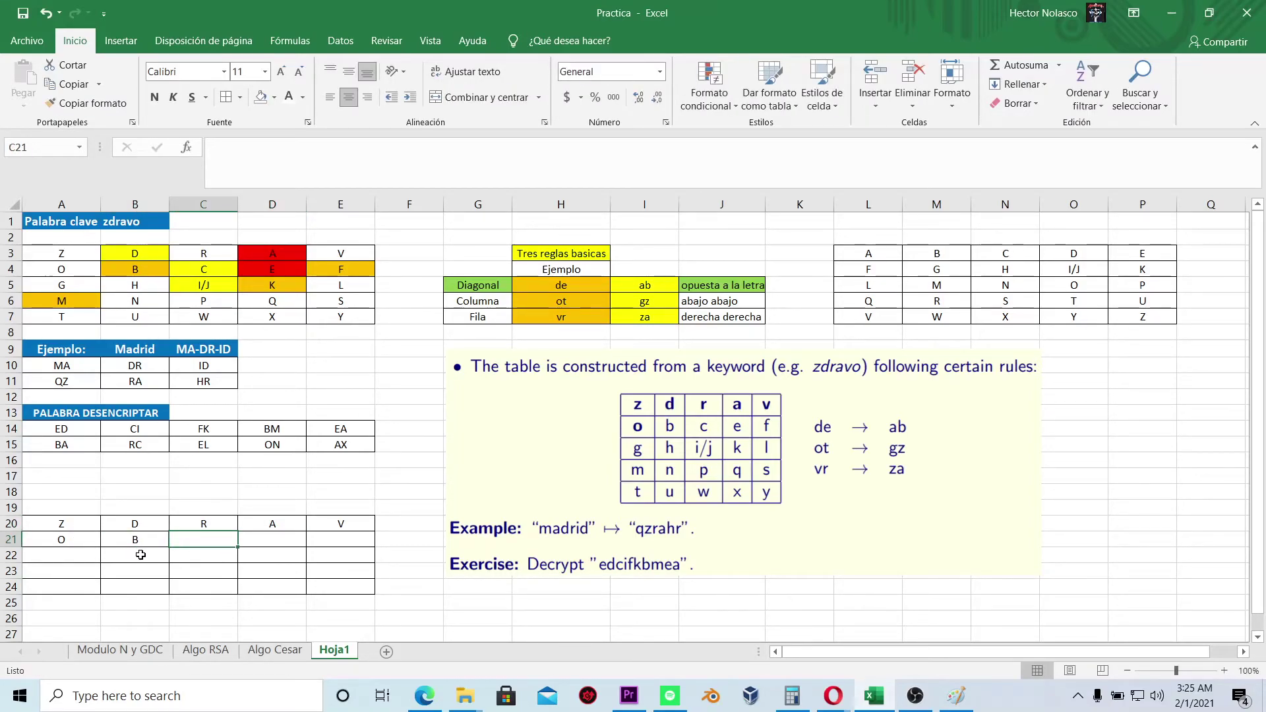
pyautogui.click(271, 542)
pyautogui.write('D')
pyautogui.click(140, 522)
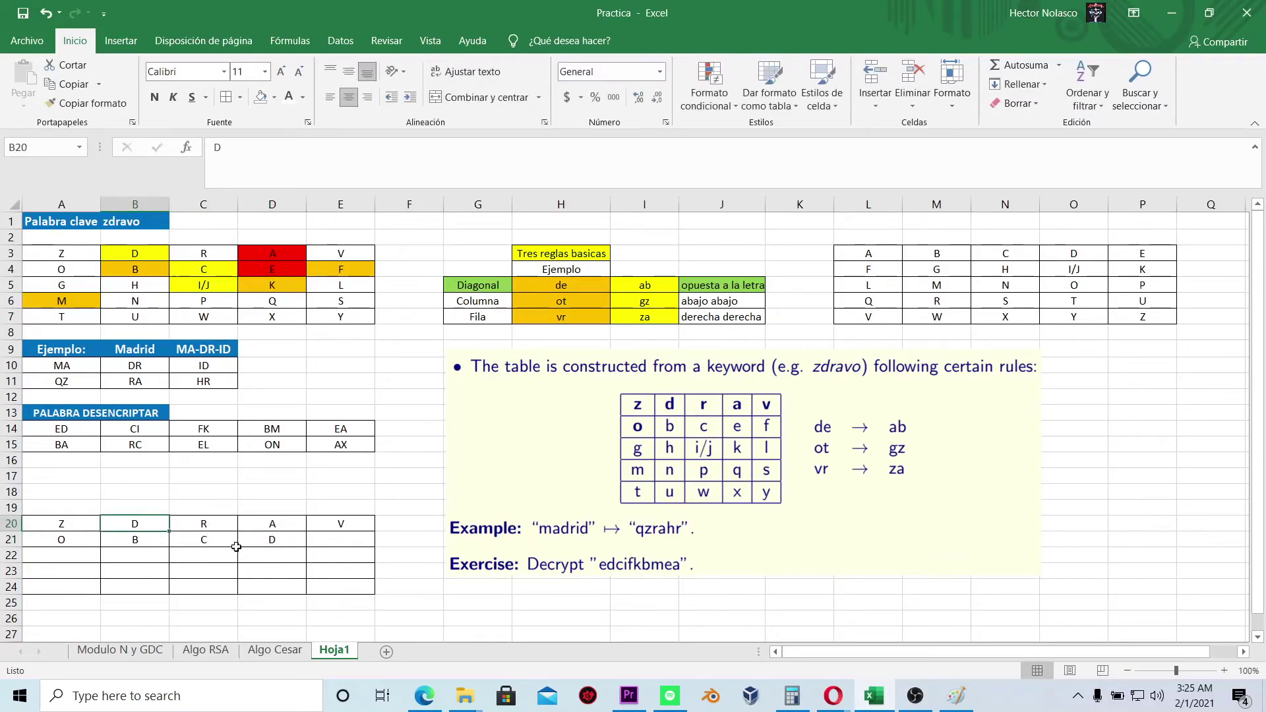
pyautogui.click(271, 541)
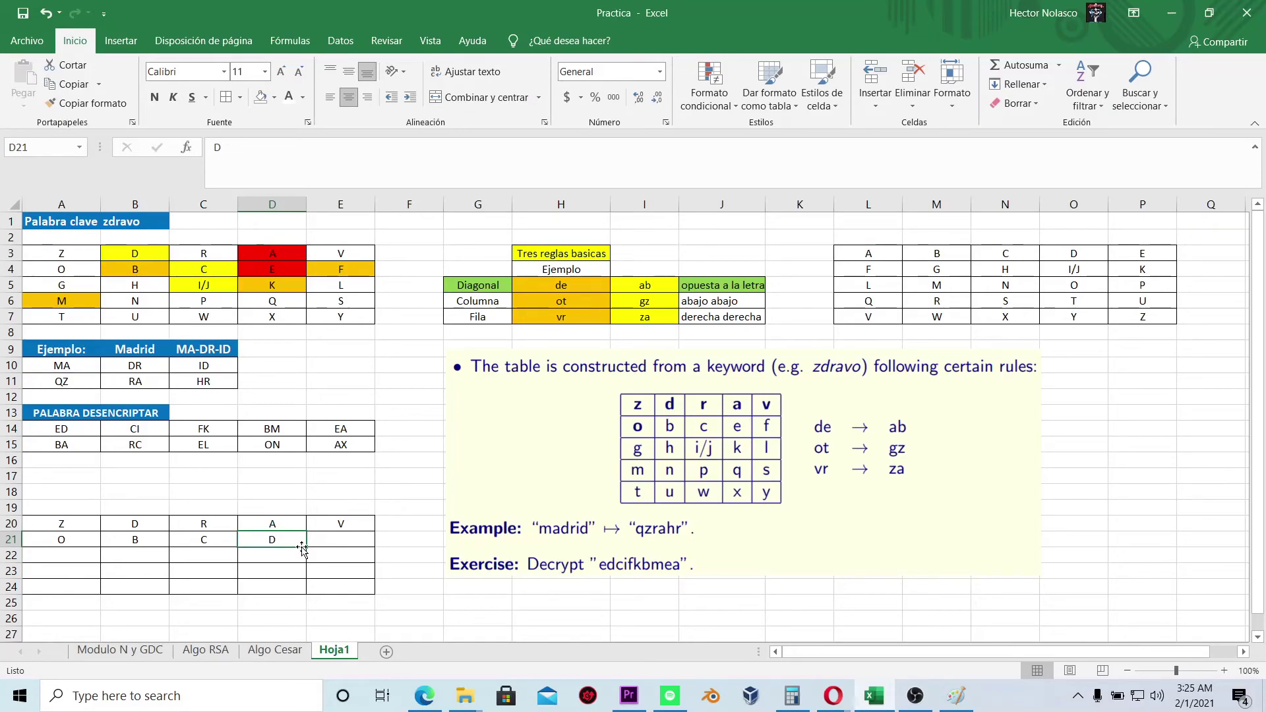
pyautogui.write('E')
pyautogui.click(335, 541)
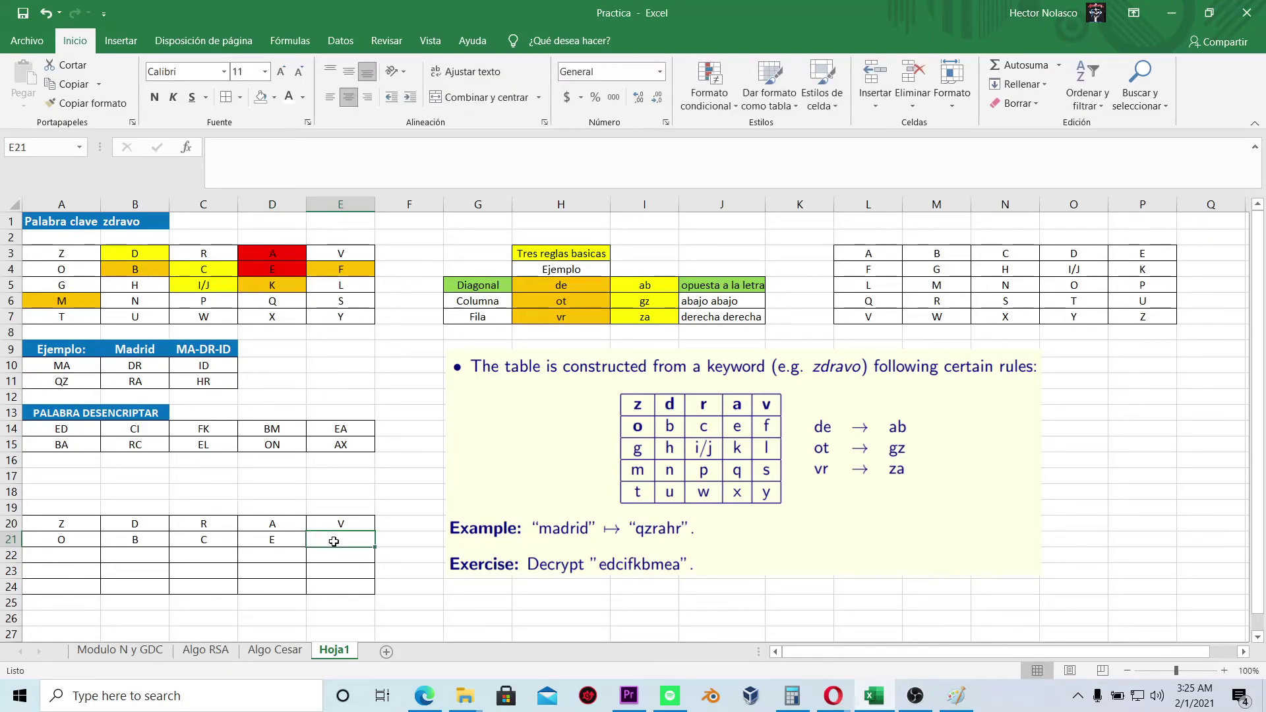
# - Enter F in E21, then G, H, I/J, K, L across A22:E22
pyautogui.write('F')
pyautogui.click(81, 565)
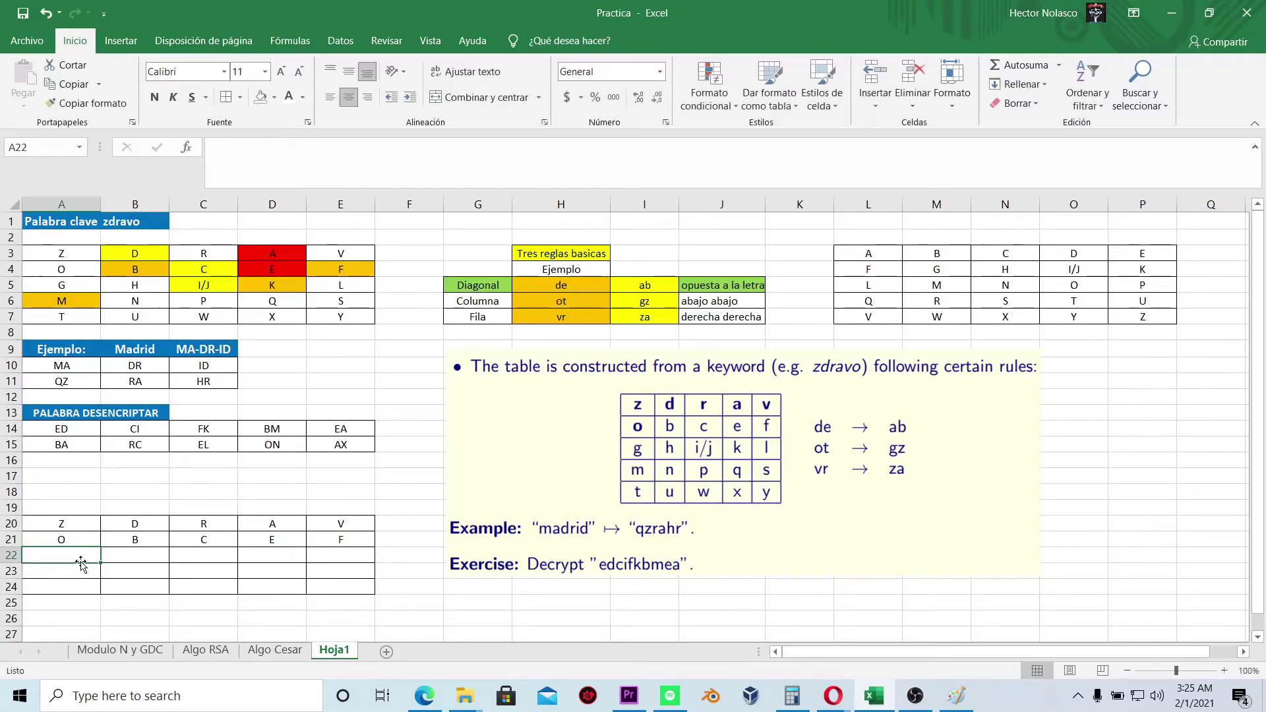
pyautogui.write('G')
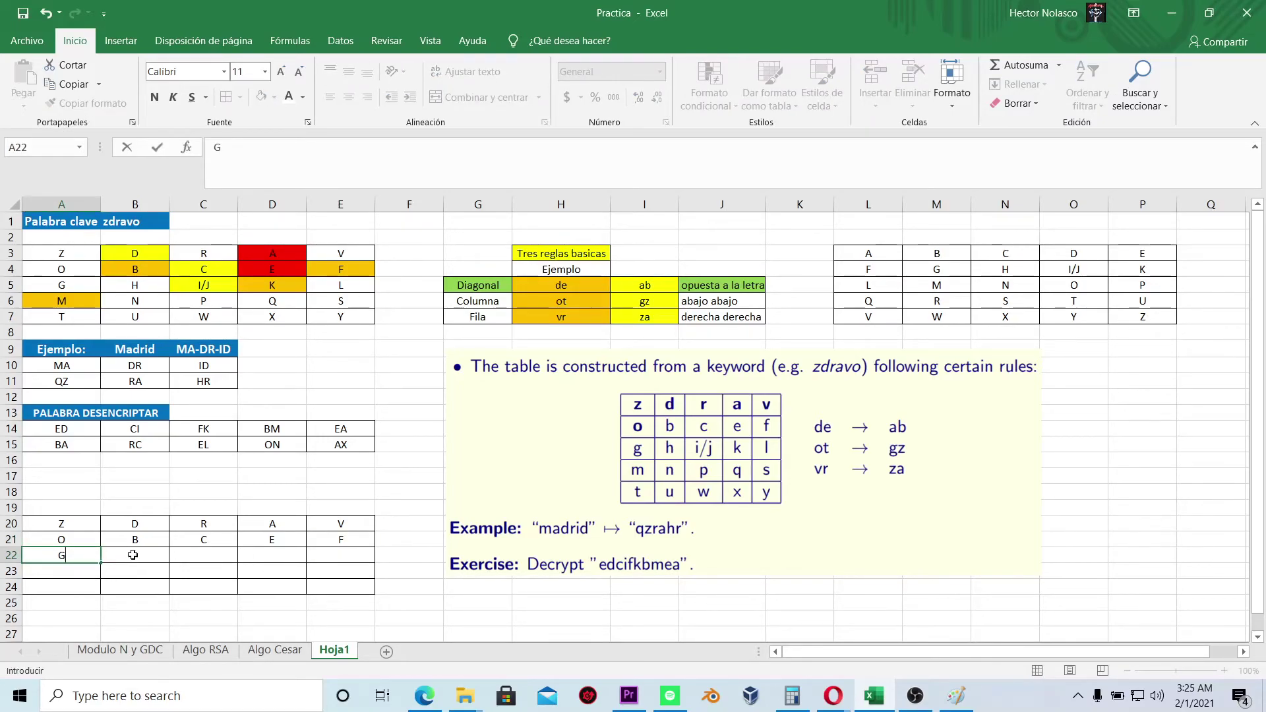
pyautogui.click(137, 557)
pyautogui.write('H')
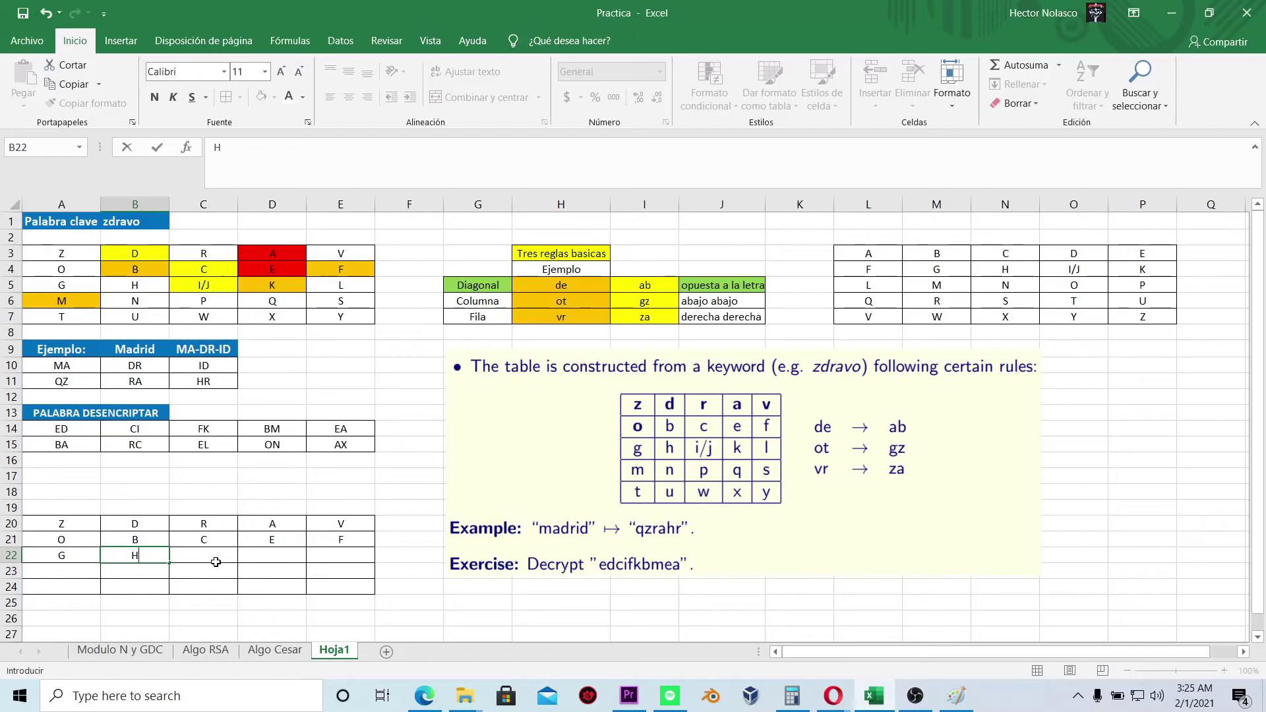
pyautogui.click(211, 557)
pyautogui.write('I/J')
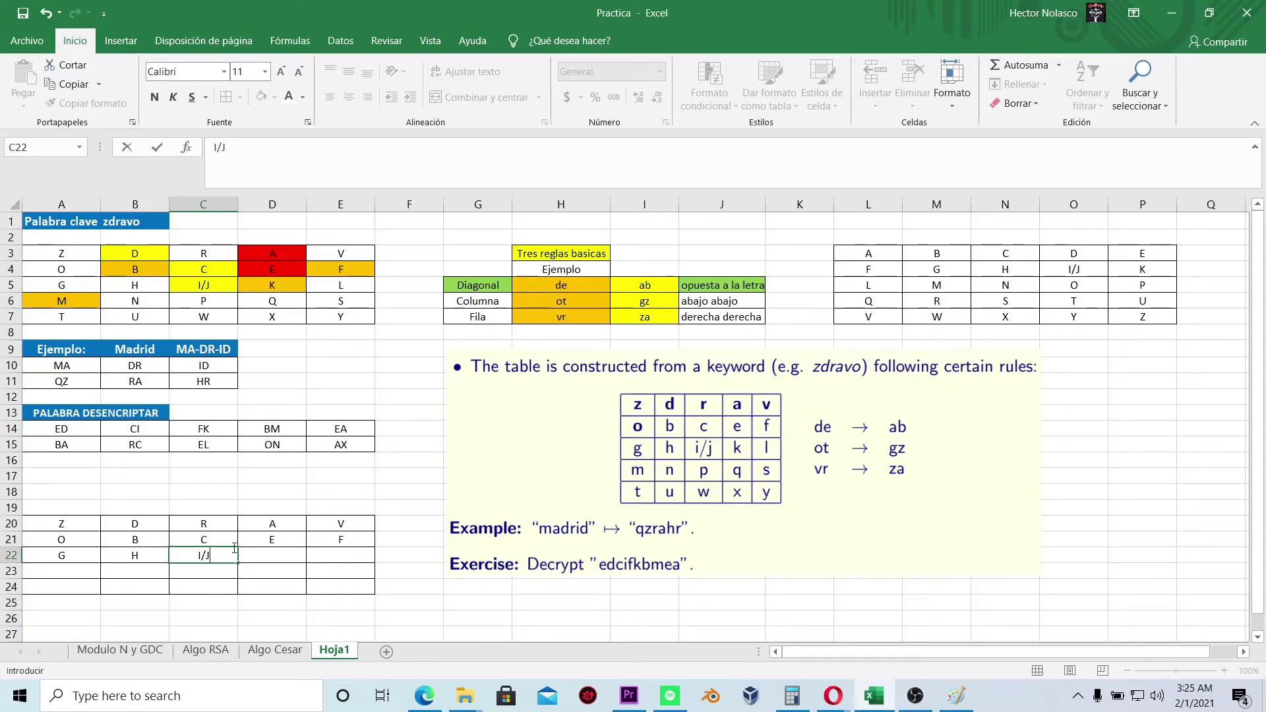
pyautogui.click(275, 556)
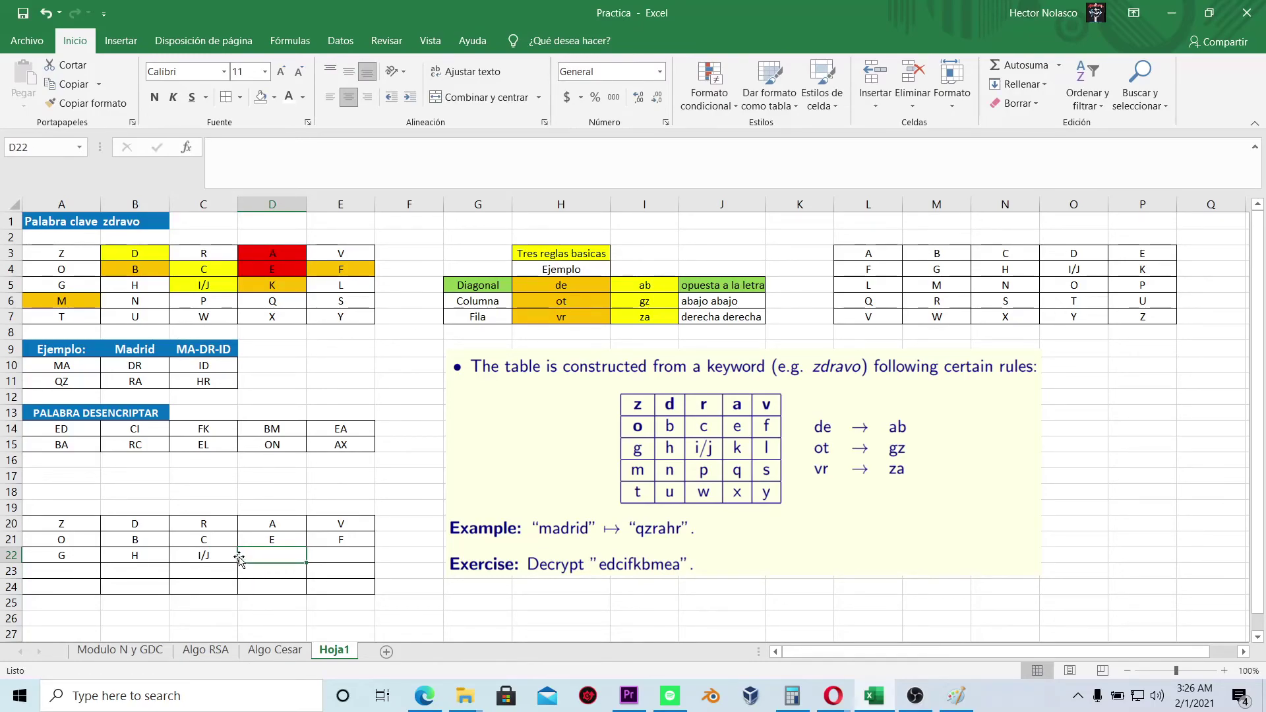
pyautogui.write('K')
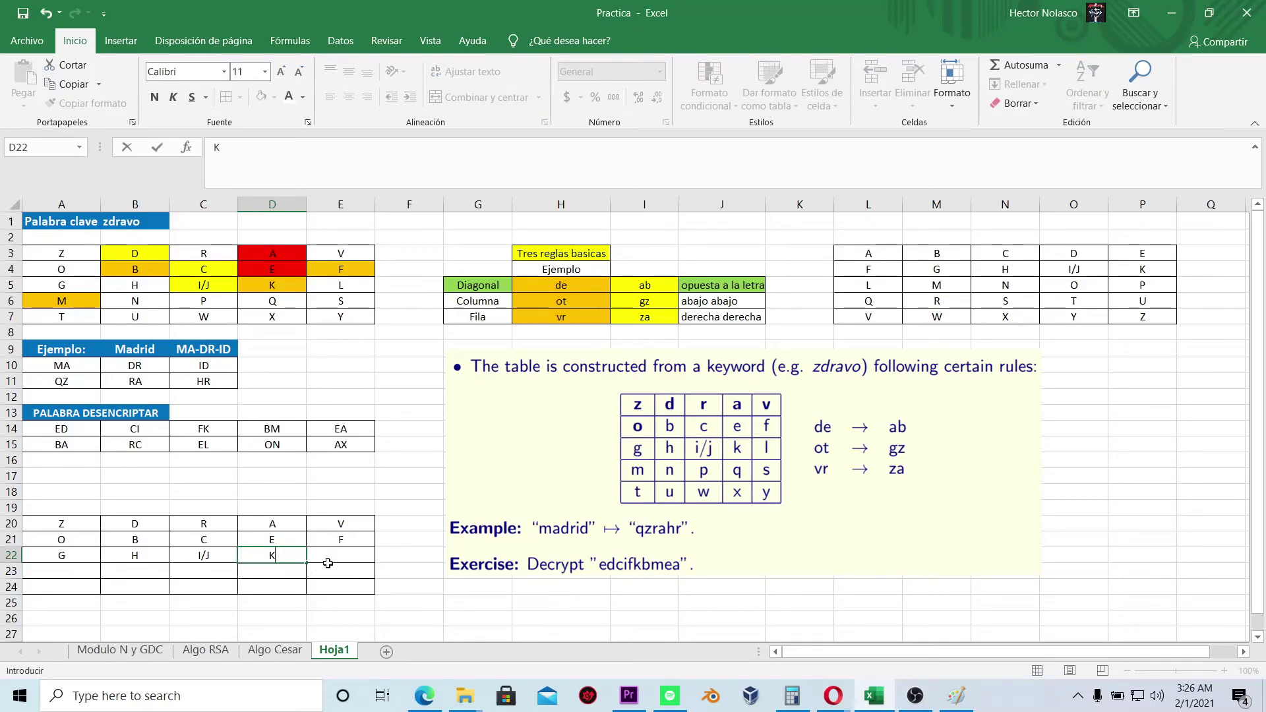
pyautogui.click(337, 555)
pyautogui.write('L')
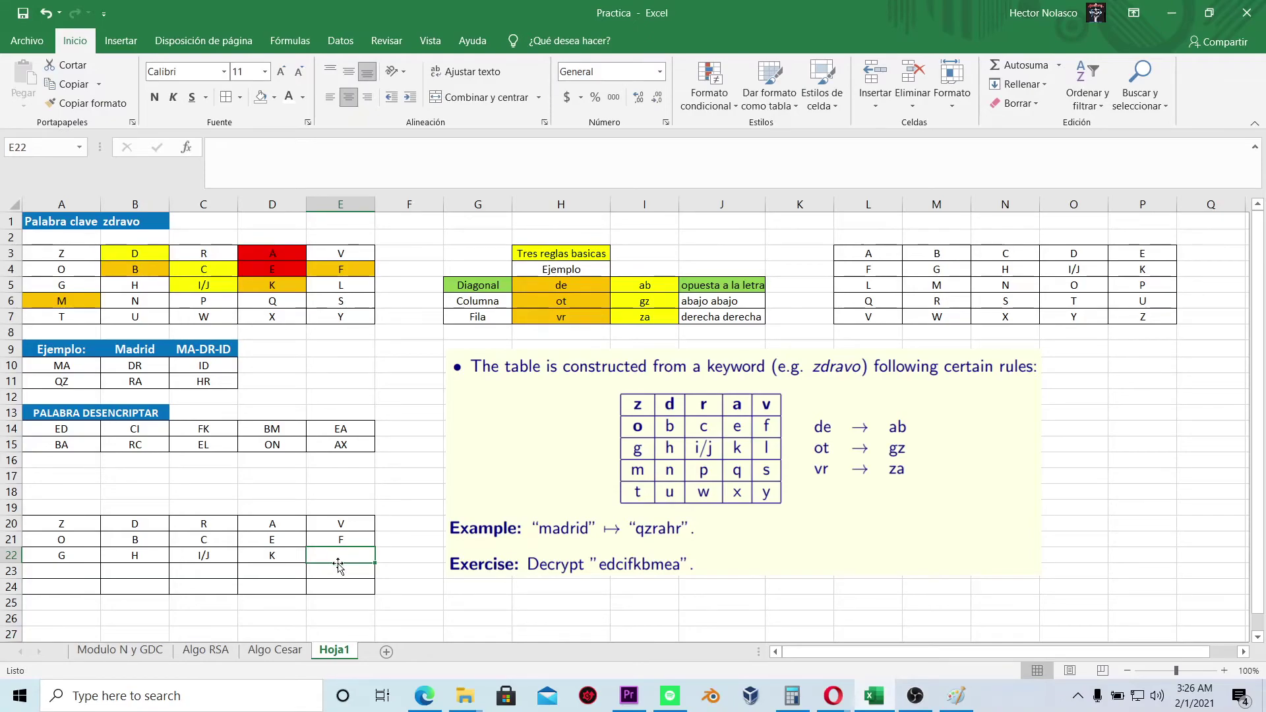
# - Enter M, N, P, Q, S across A23:E23
pyautogui.click(52, 575)
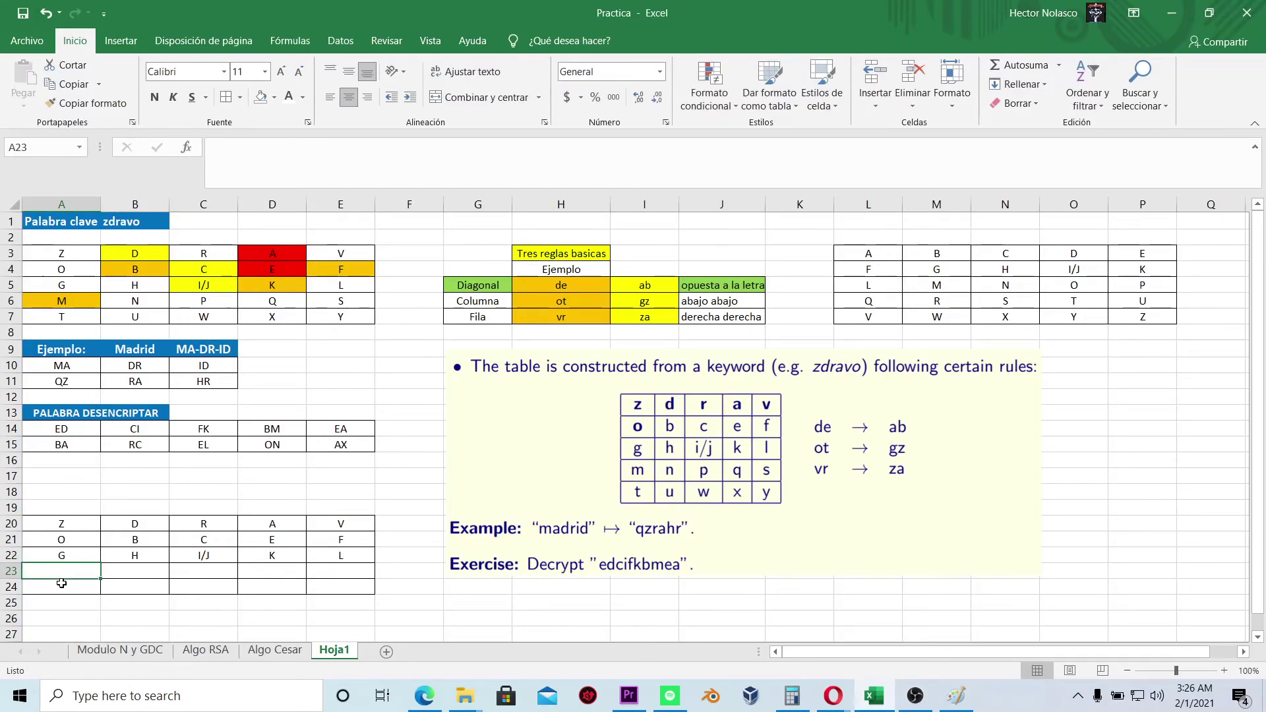
pyautogui.write('M')
pyautogui.click(128, 574)
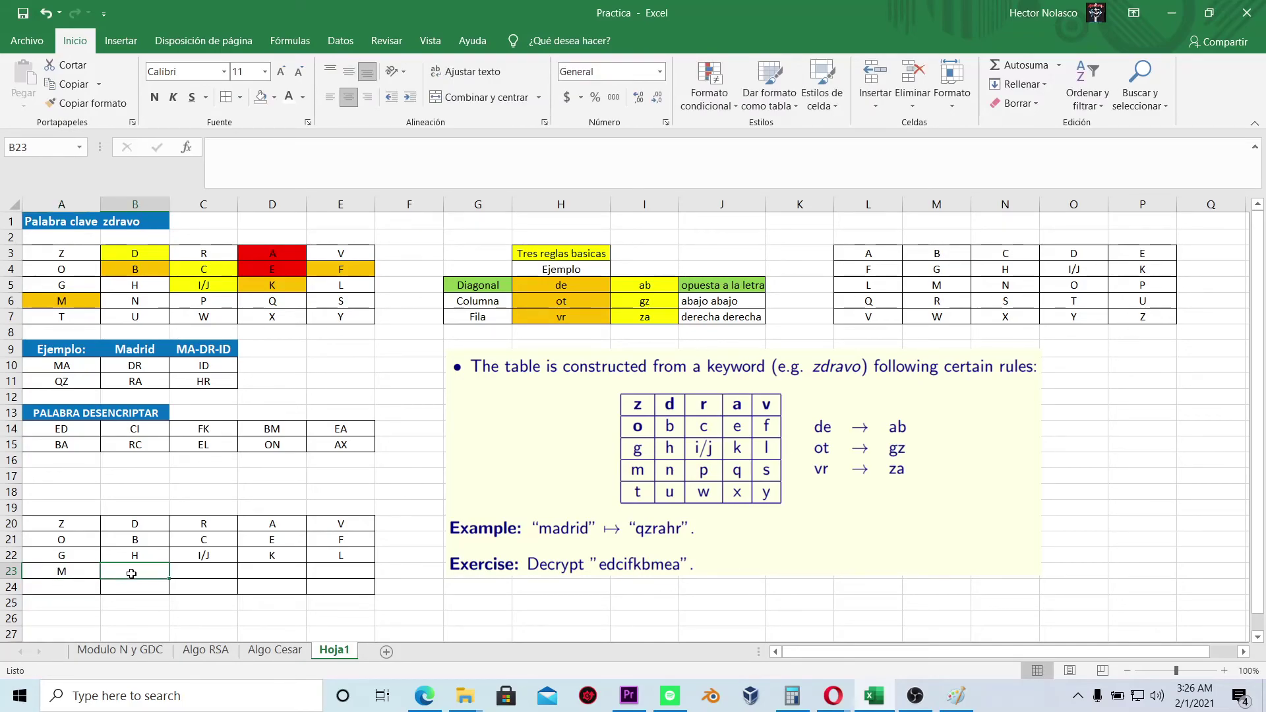
pyautogui.write('N')
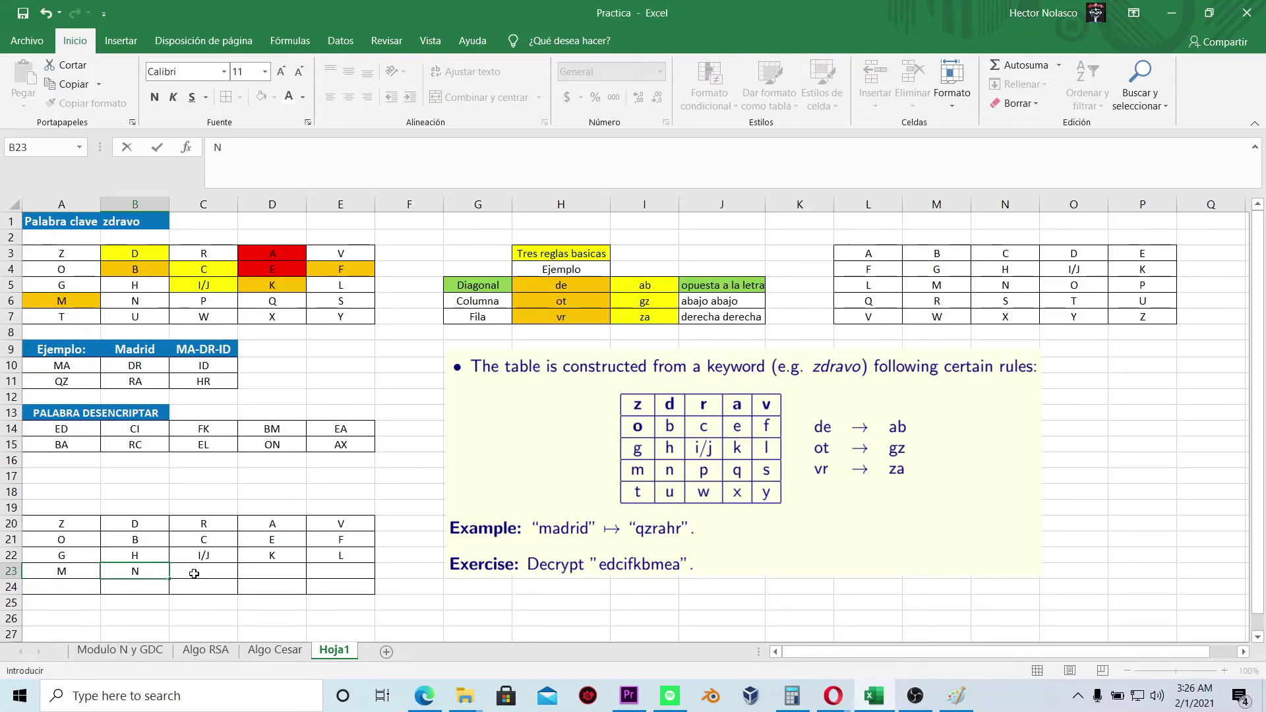
pyautogui.click(195, 573)
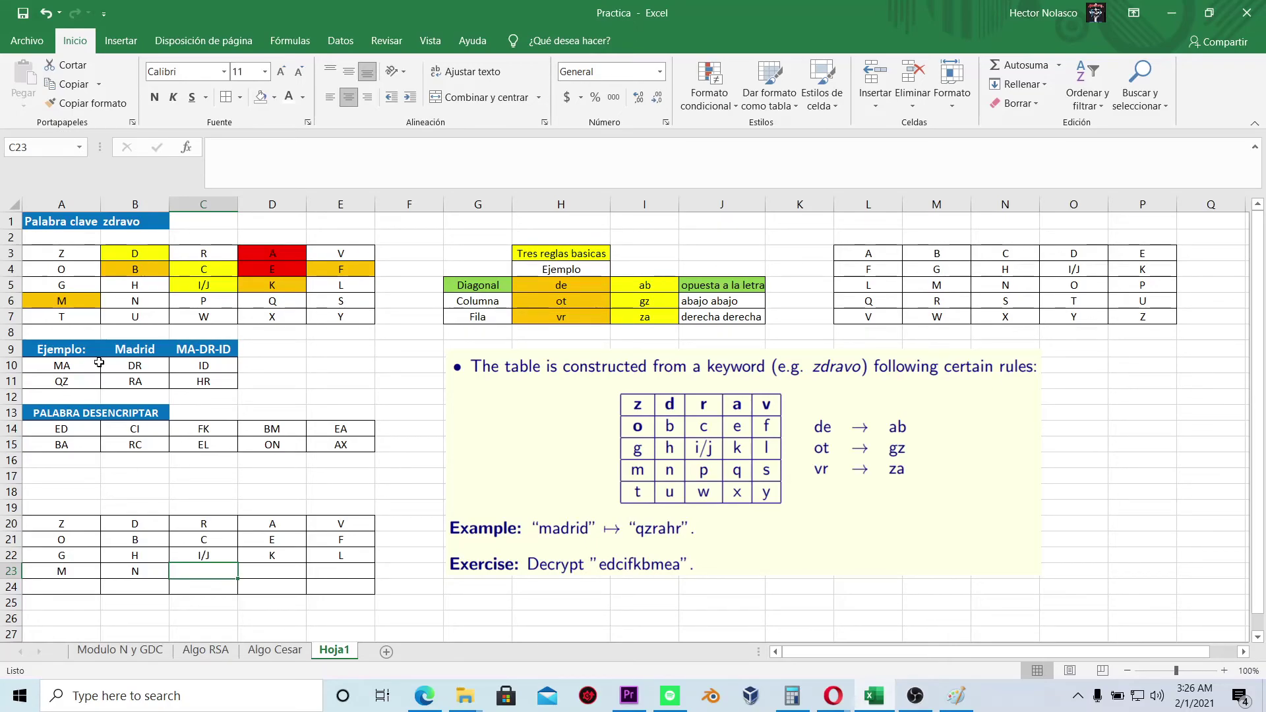
pyautogui.moveTo(97, 556); pyautogui.dragTo(40, 531)
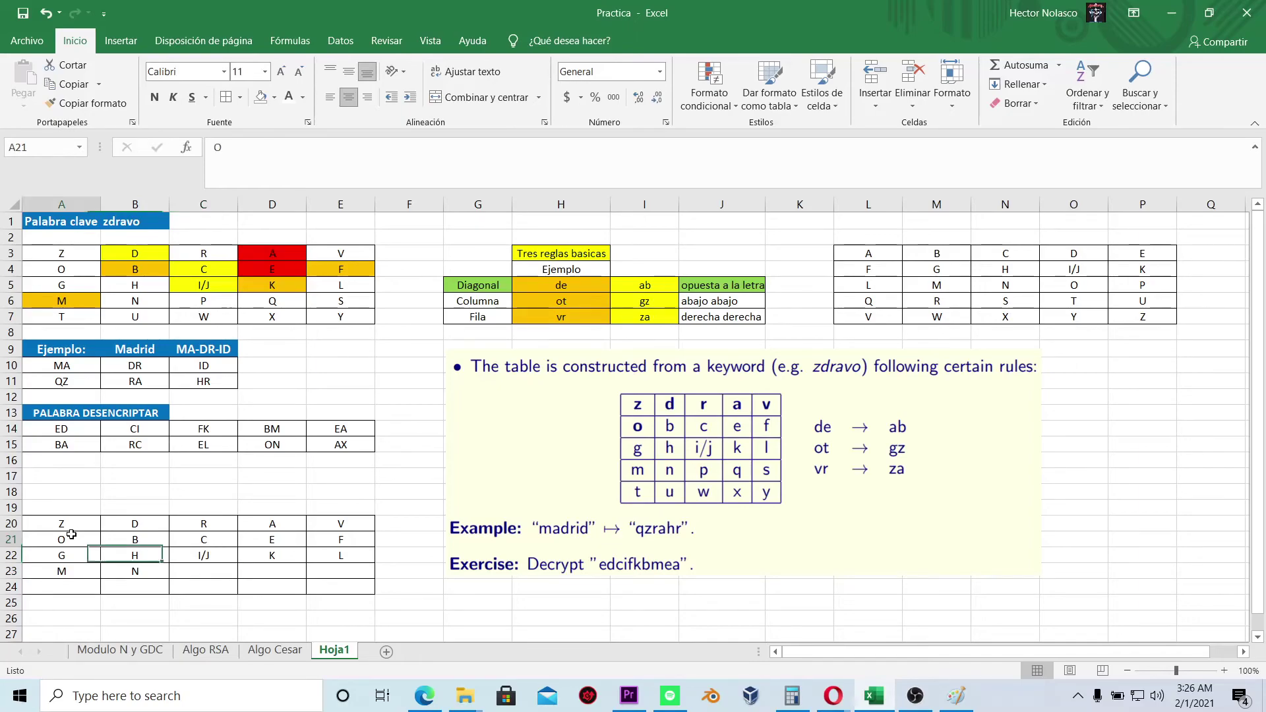
pyautogui.click(196, 572)
pyautogui.write('P')
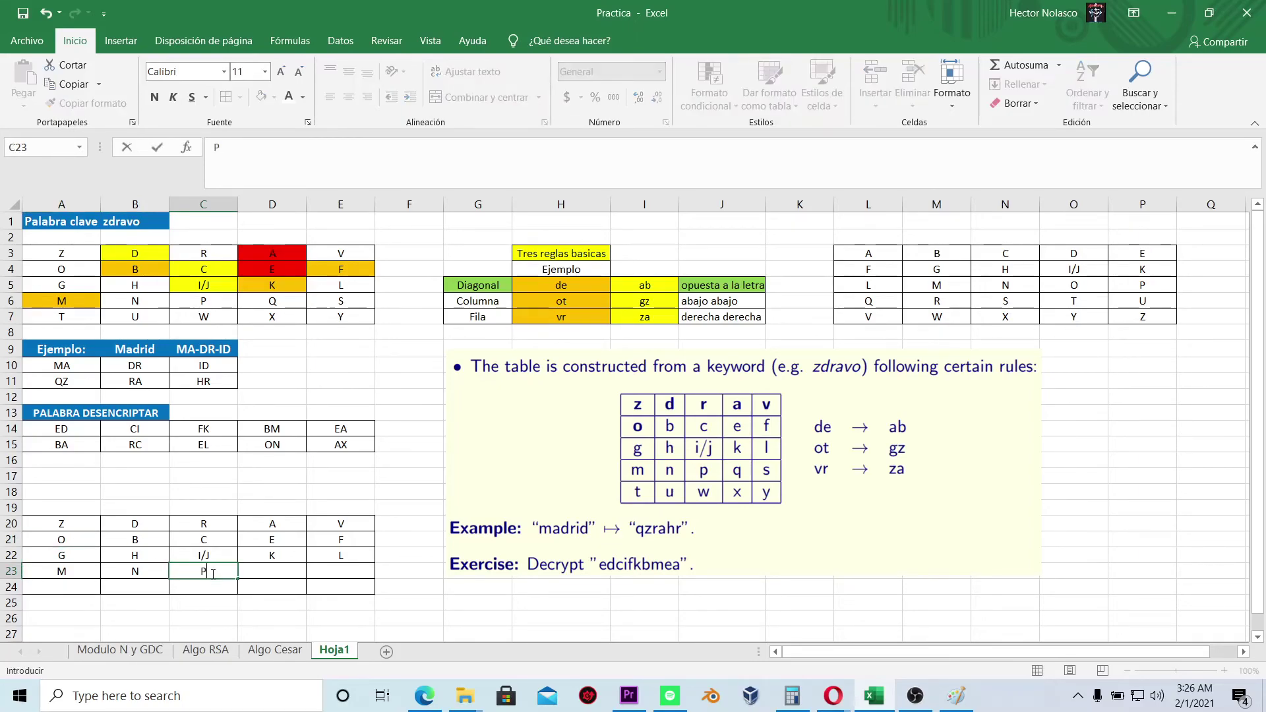
pyautogui.click(256, 574)
pyautogui.write('Q')
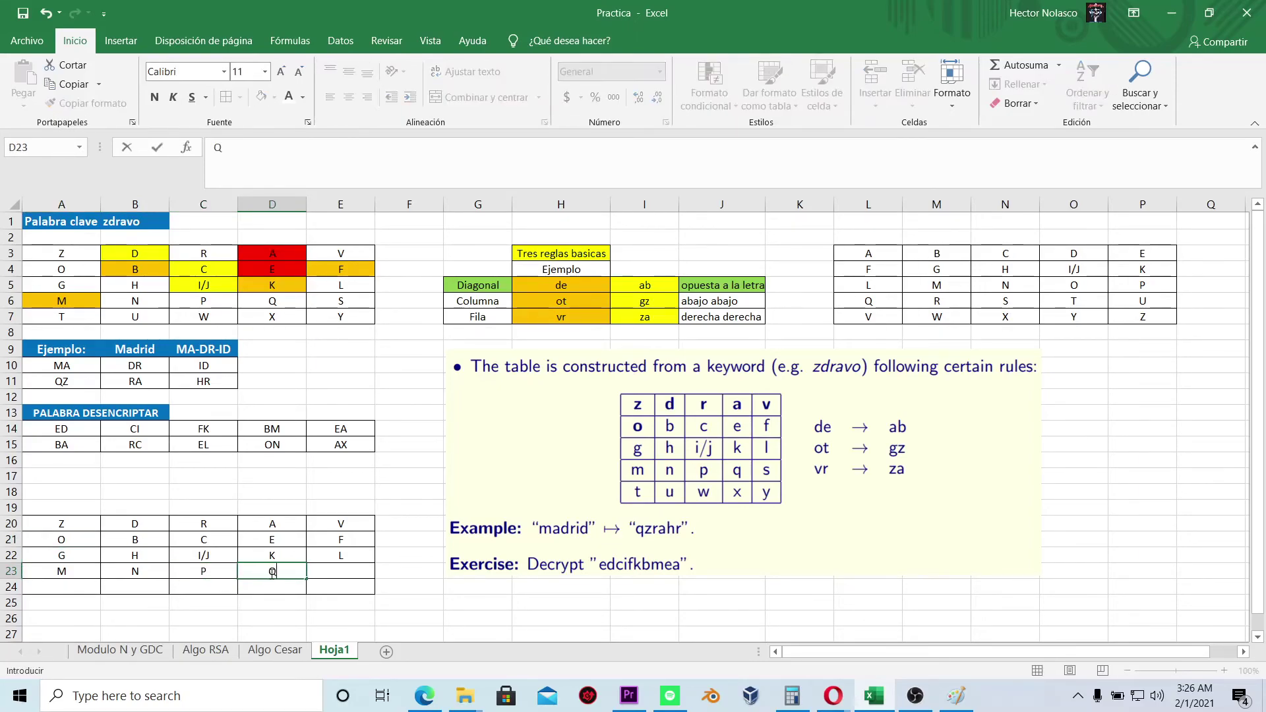
pyautogui.click(339, 570)
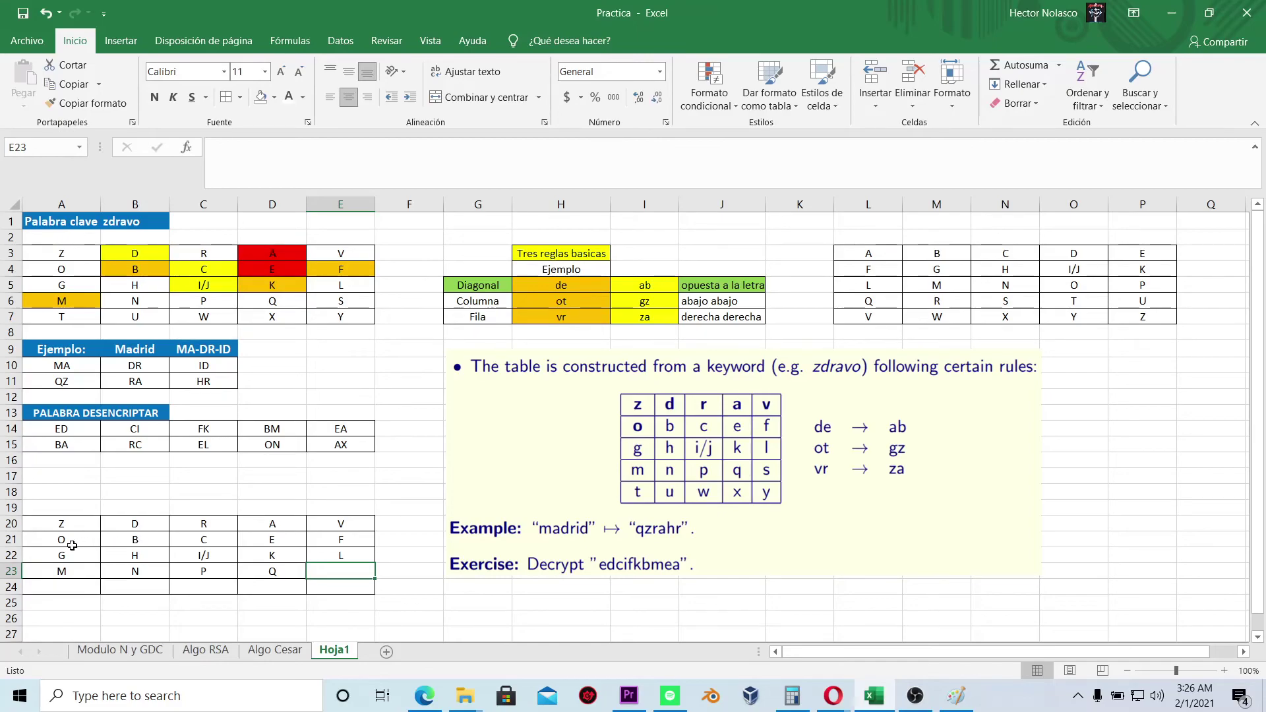
pyautogui.click(221, 528)
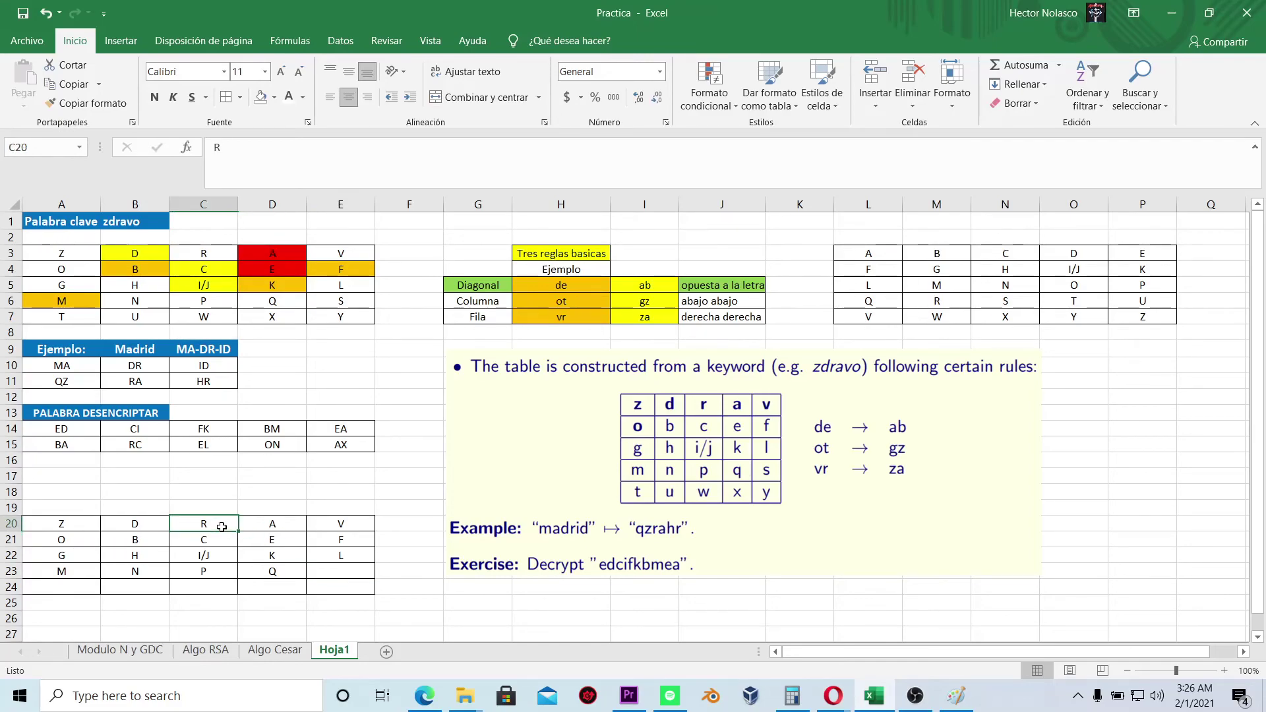
pyautogui.click(326, 571)
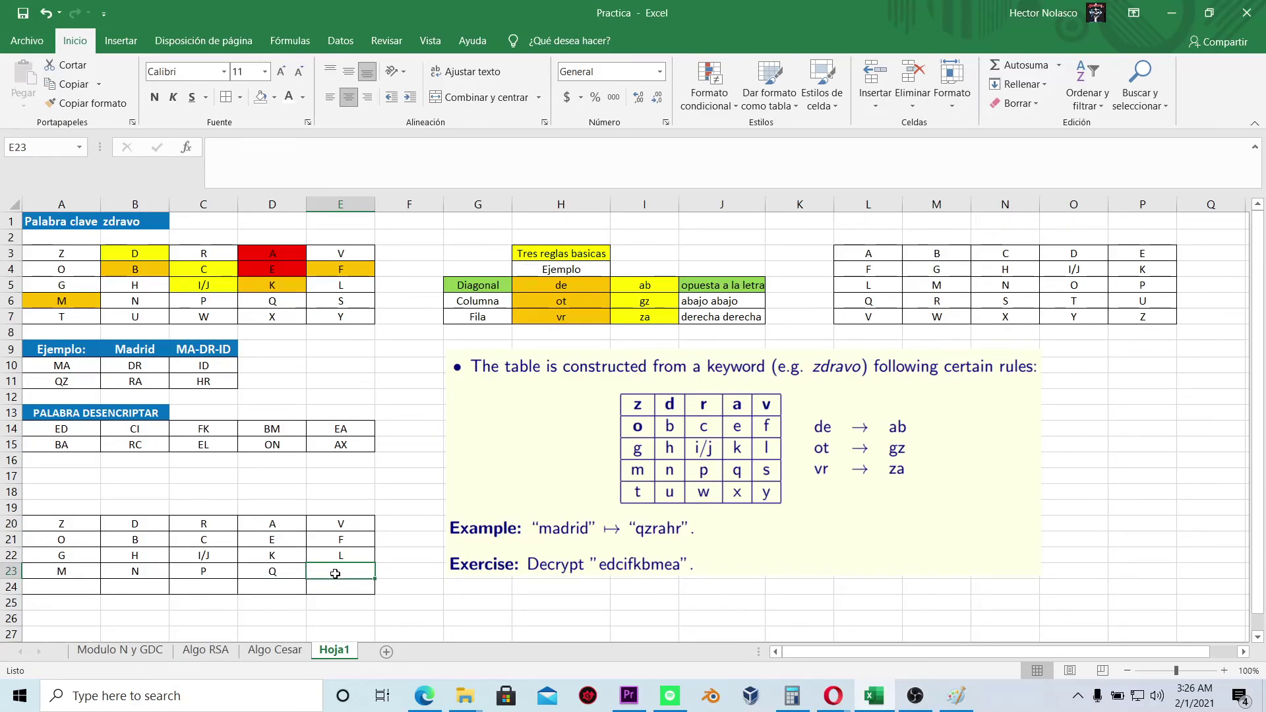
pyautogui.write('S')
pyautogui.click(85, 591)
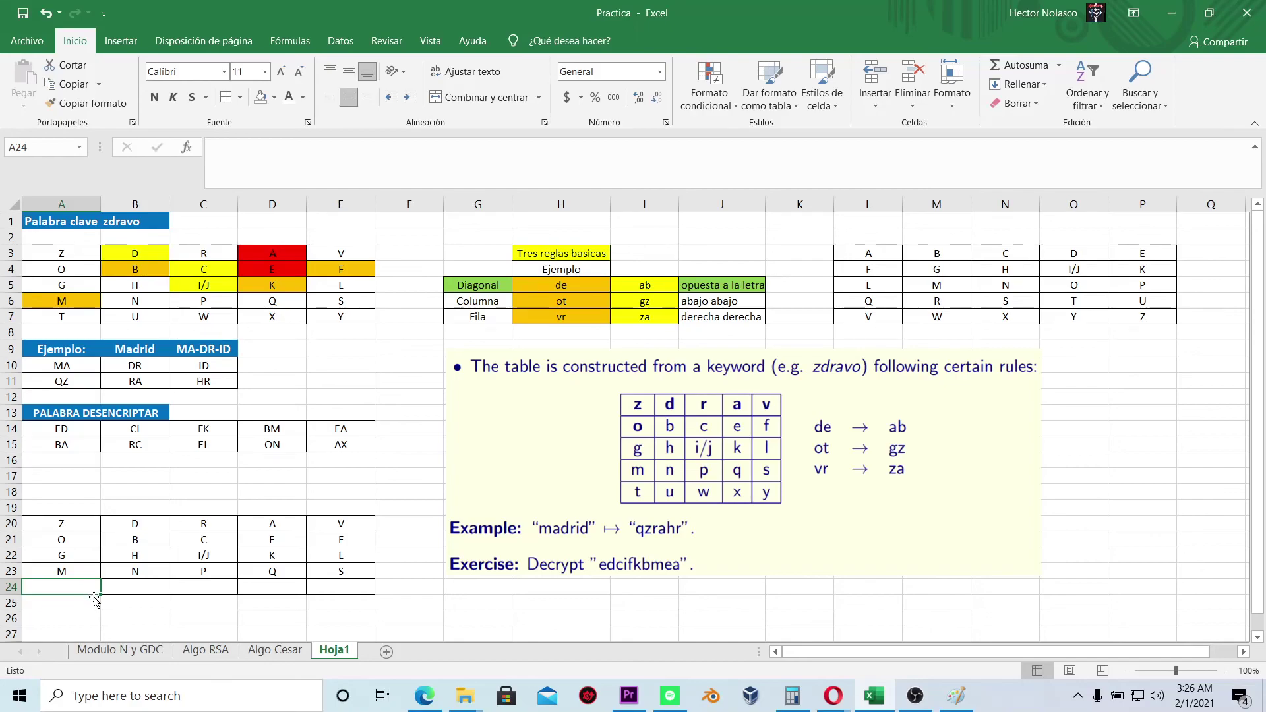
# - Type T, U, W, X, Y into A24:E24
pyautogui.write('T')
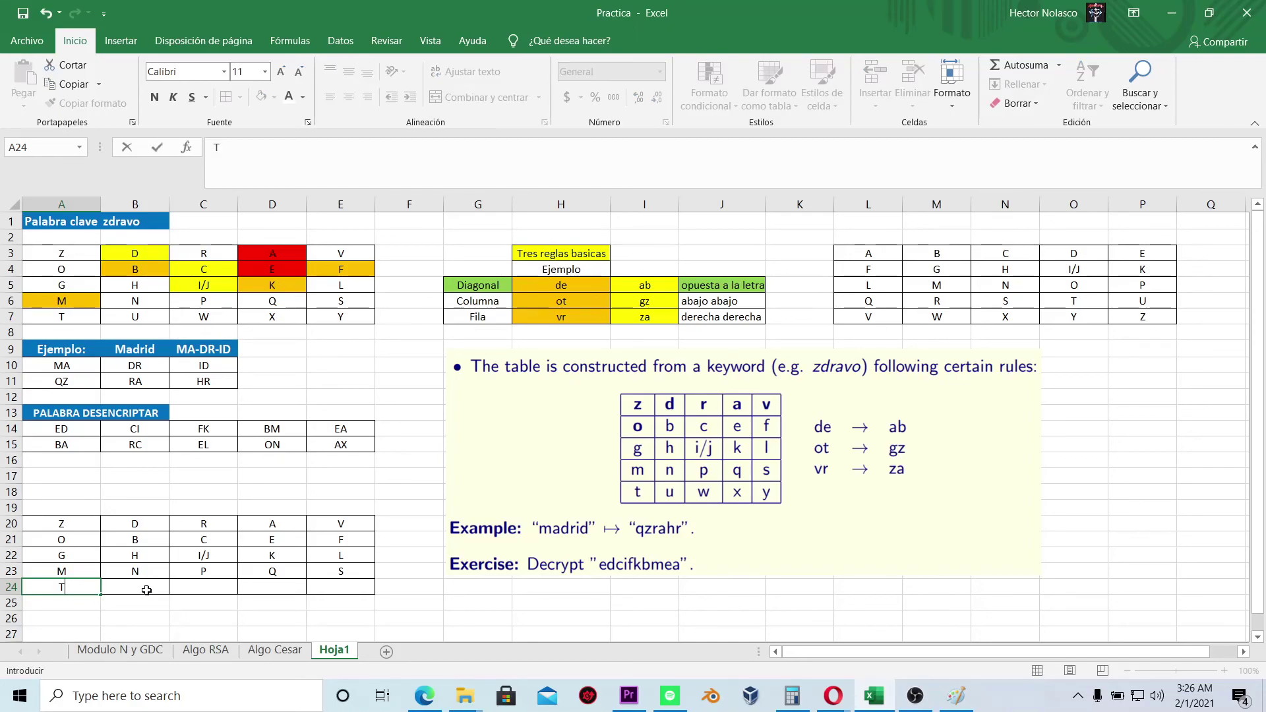
pyautogui.click(146, 592)
pyautogui.write('U')
pyautogui.click(203, 589)
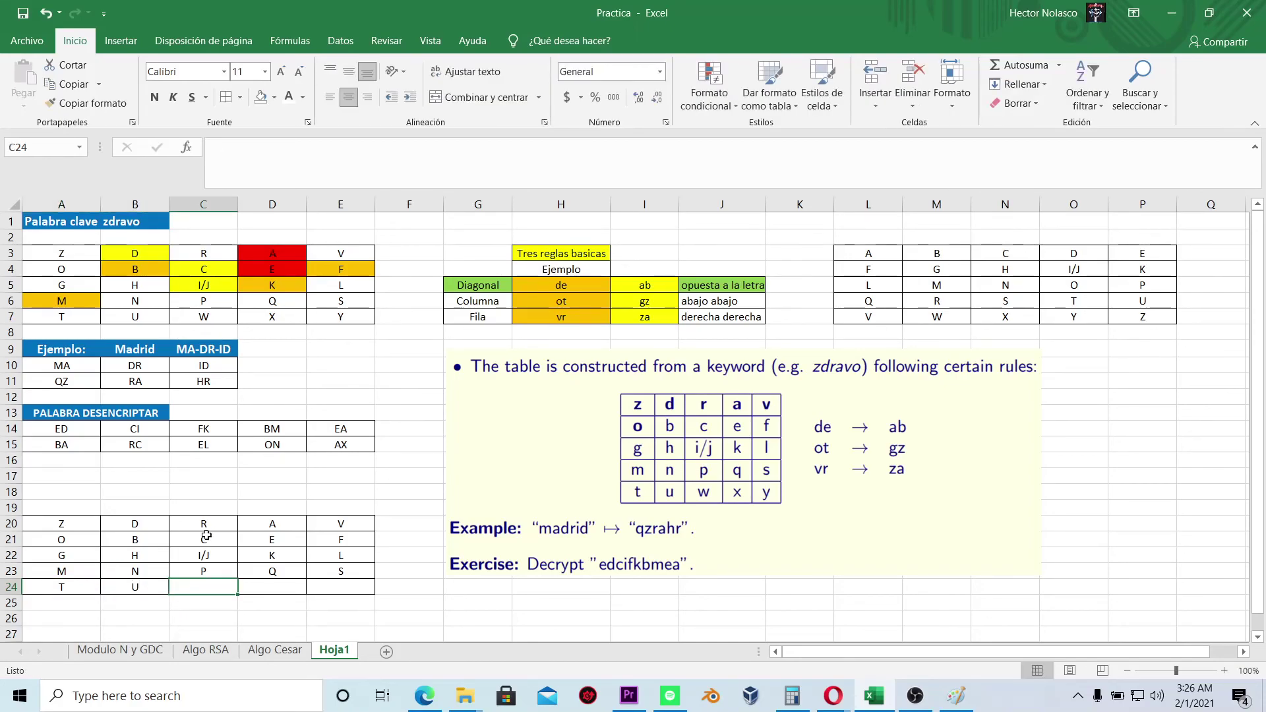
pyautogui.click(340, 526)
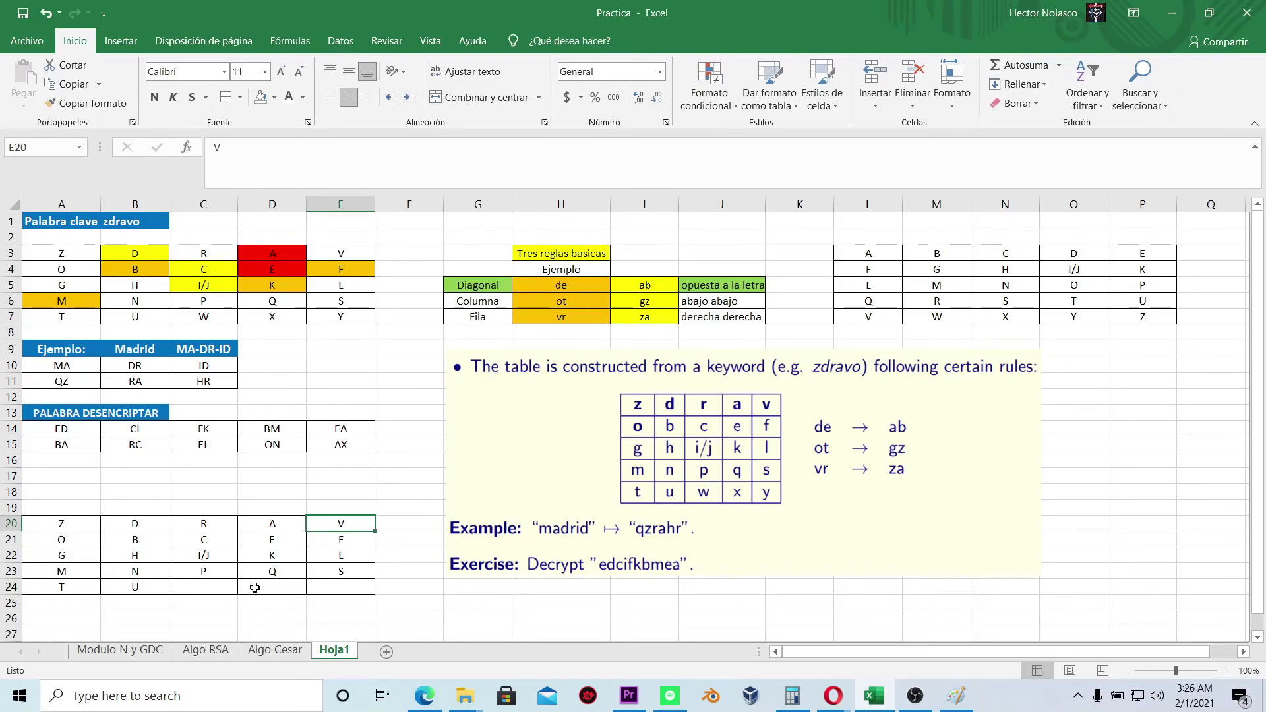
pyautogui.click(210, 590)
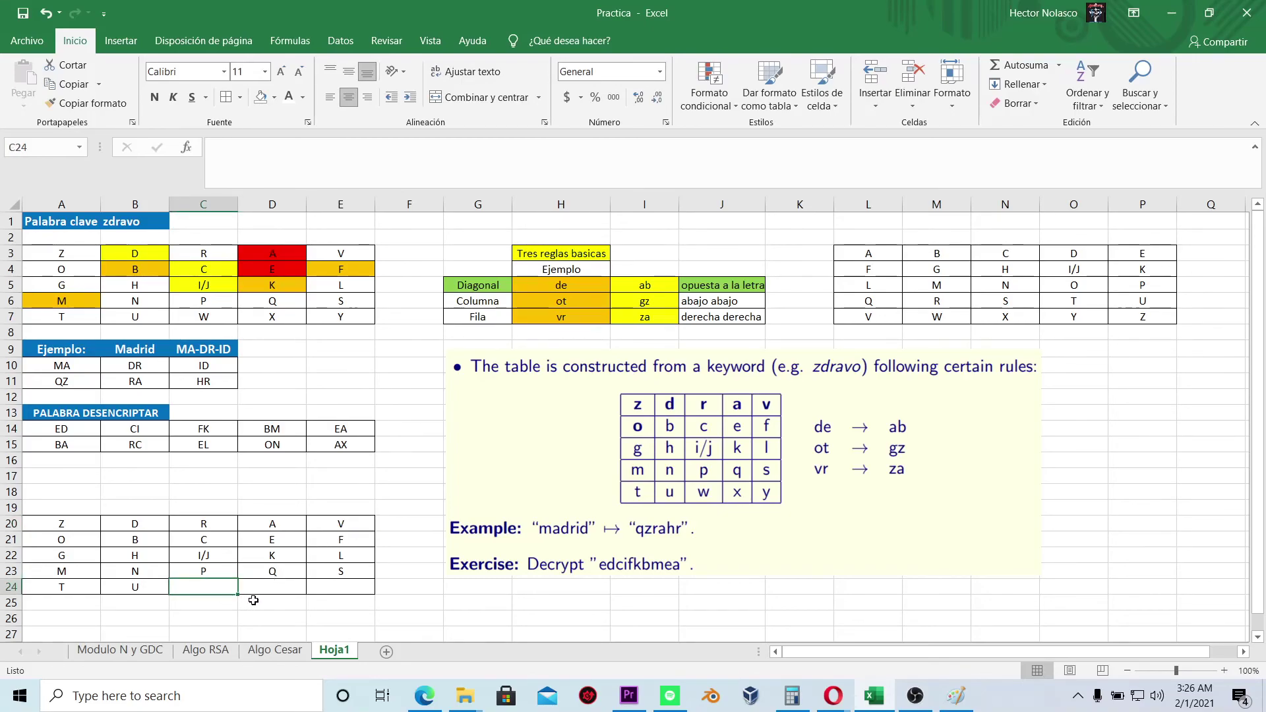
pyautogui.write('W')
pyautogui.click(278, 588)
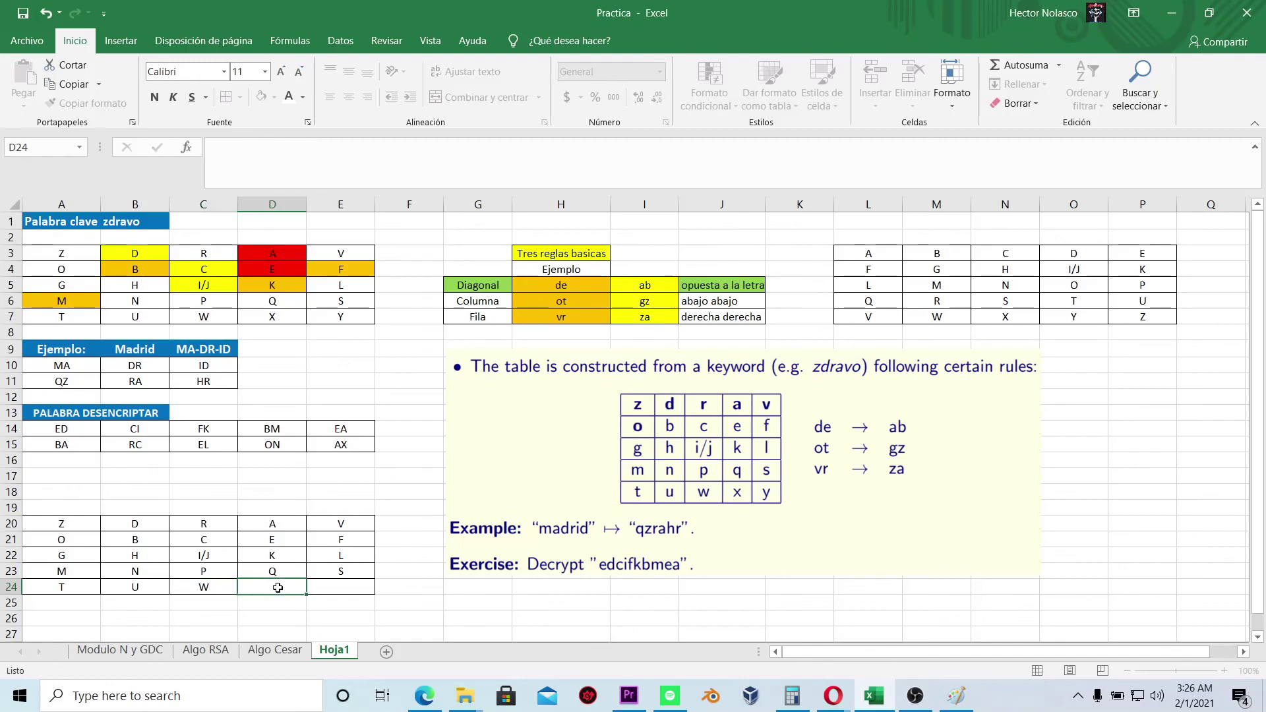
pyautogui.write('X')
pyautogui.click(350, 586)
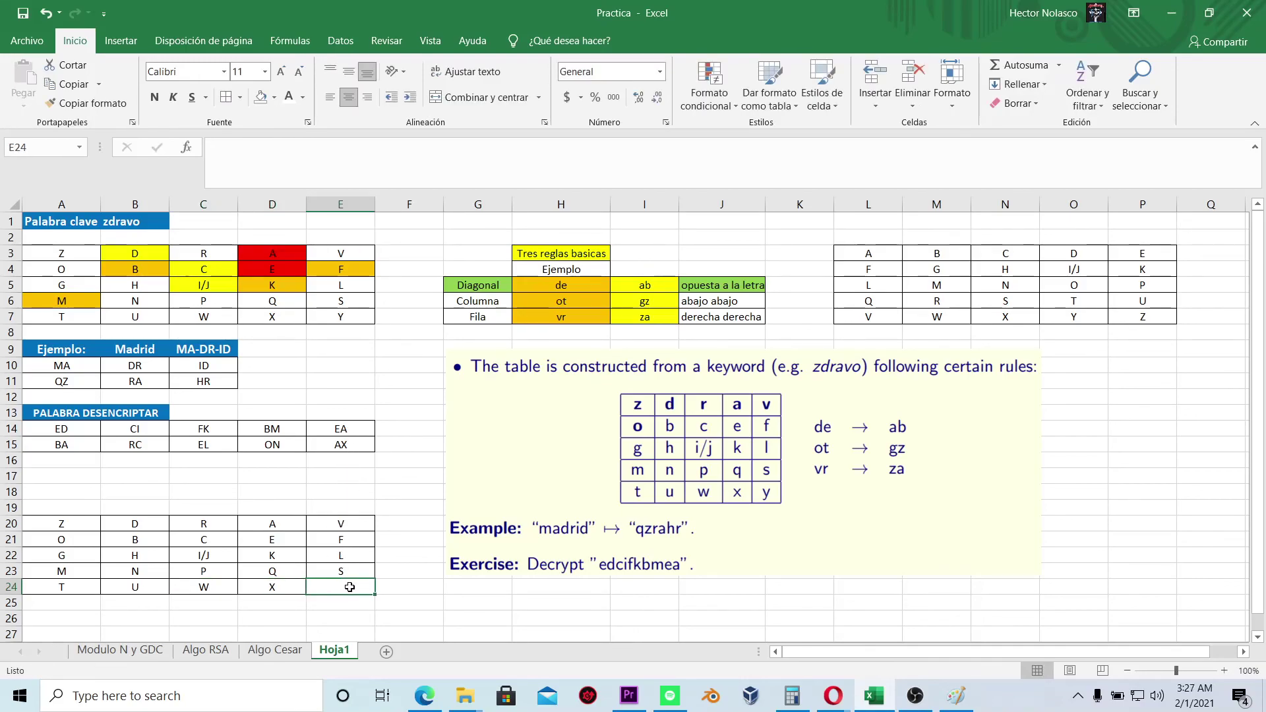
pyautogui.write('Y')
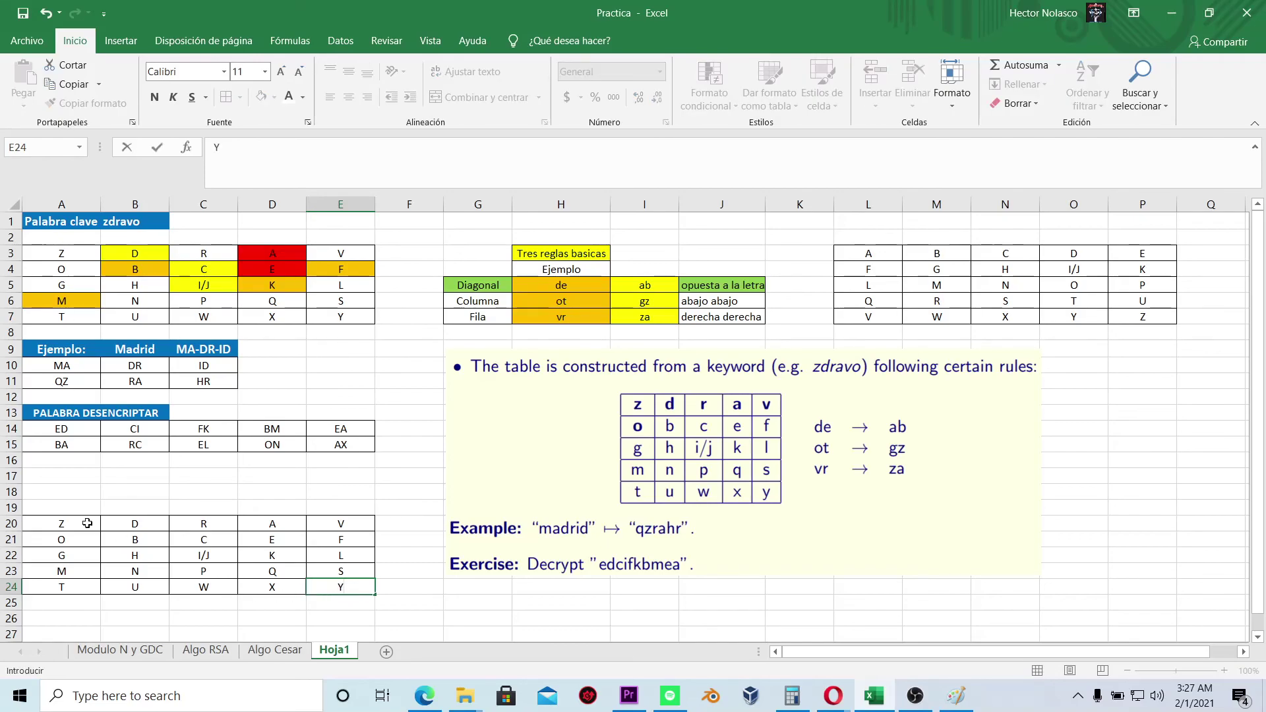
pyautogui.click(87, 523)
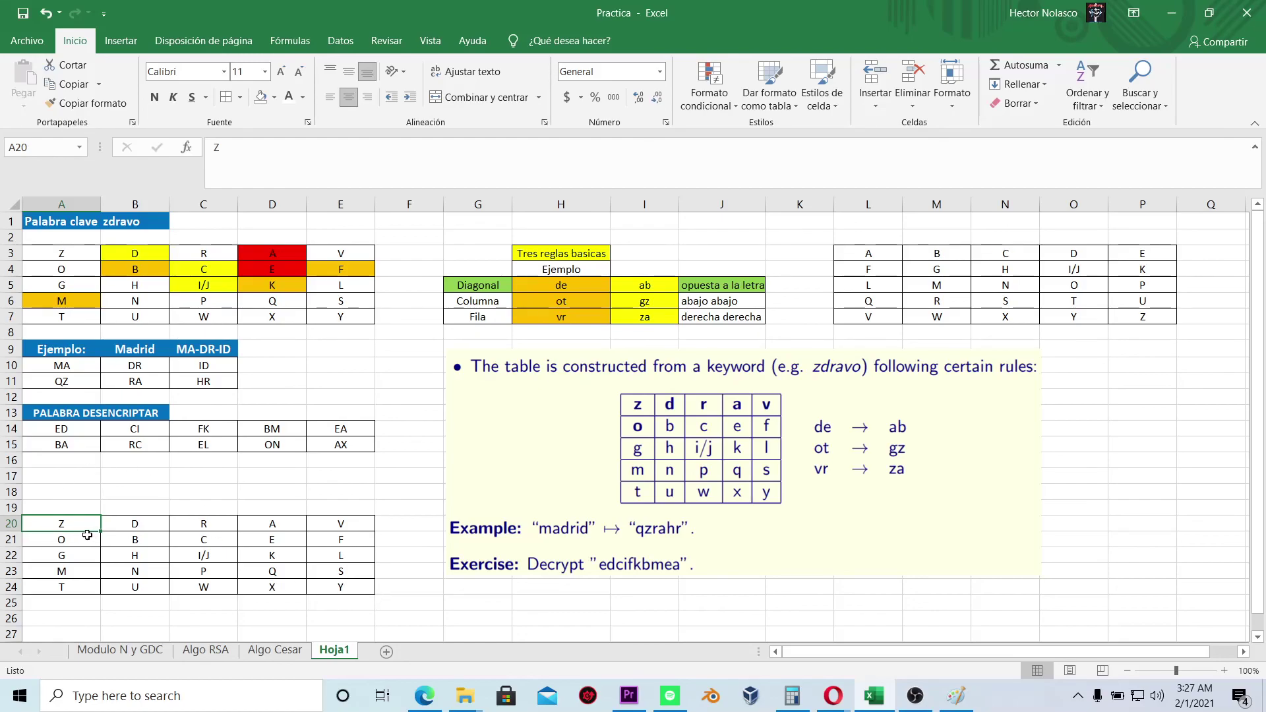
# - Fill A20:E20 (Z D R A V) with yellow
pyautogui.moveTo(77, 523); pyautogui.dragTo(341, 587)
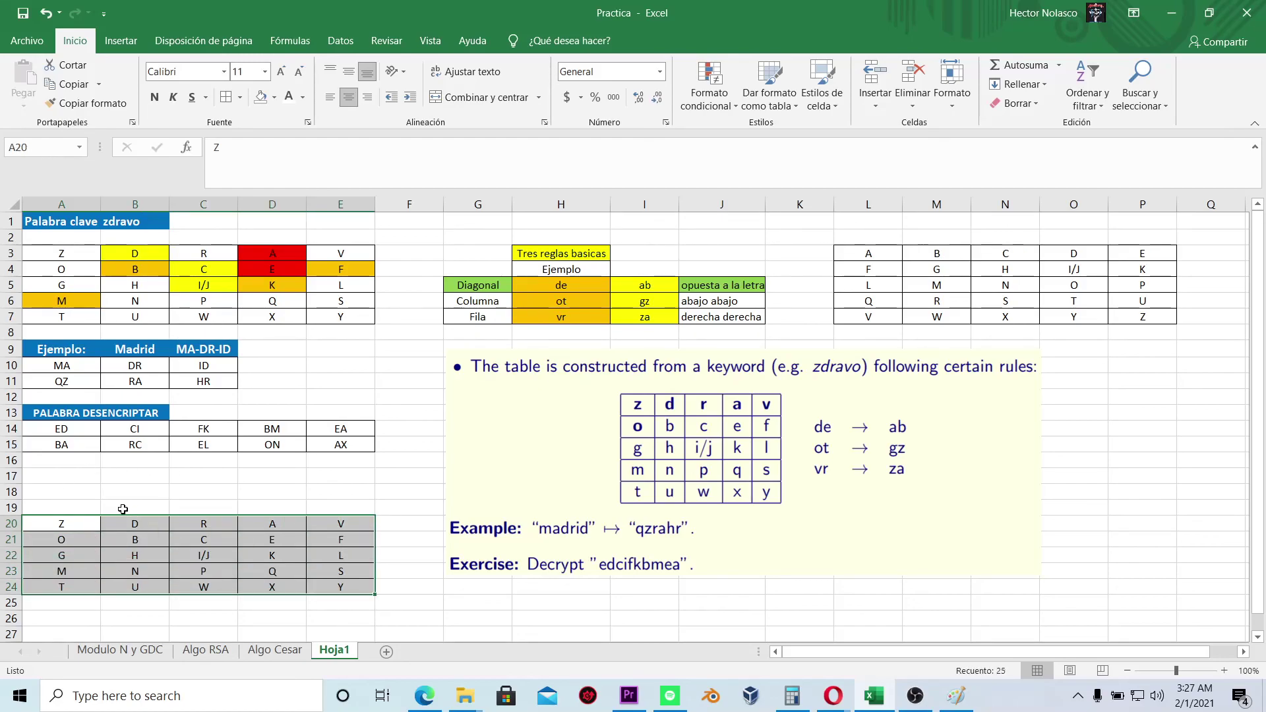
pyautogui.moveTo(81, 526); pyautogui.dragTo(341, 524)
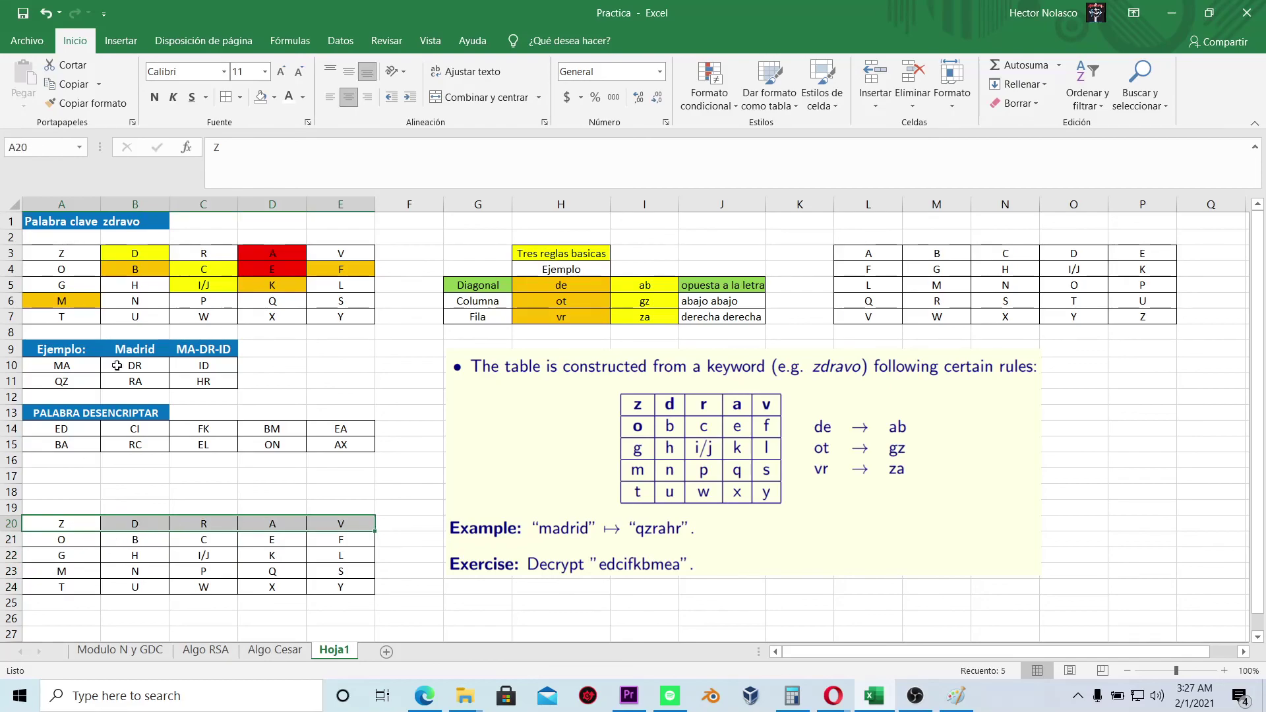
pyautogui.click(275, 98)
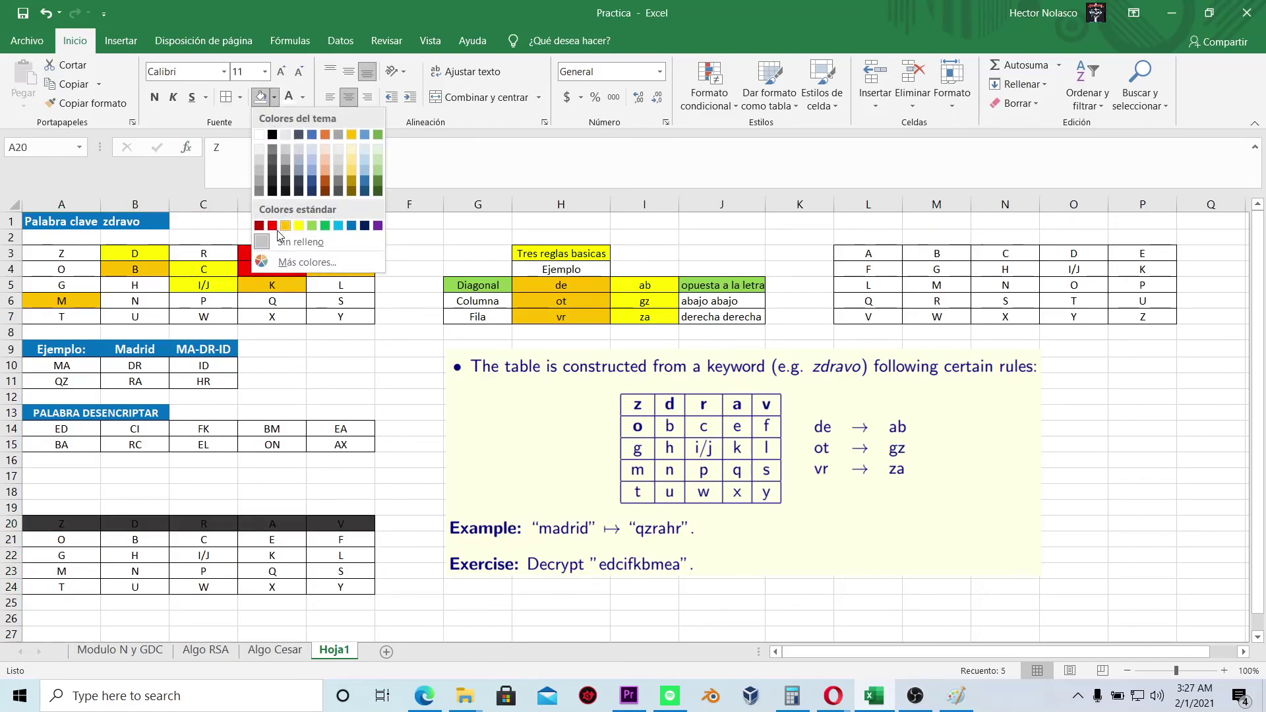
pyautogui.click(298, 225)
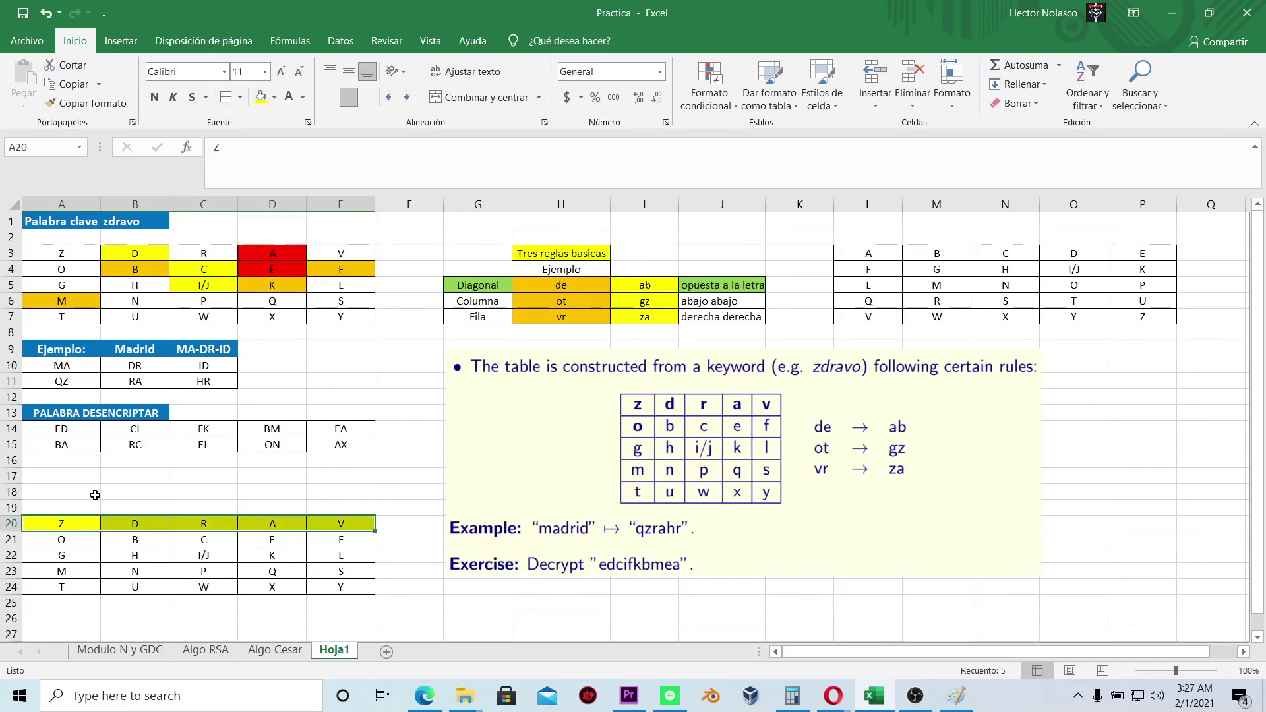
pyautogui.click(69, 540)
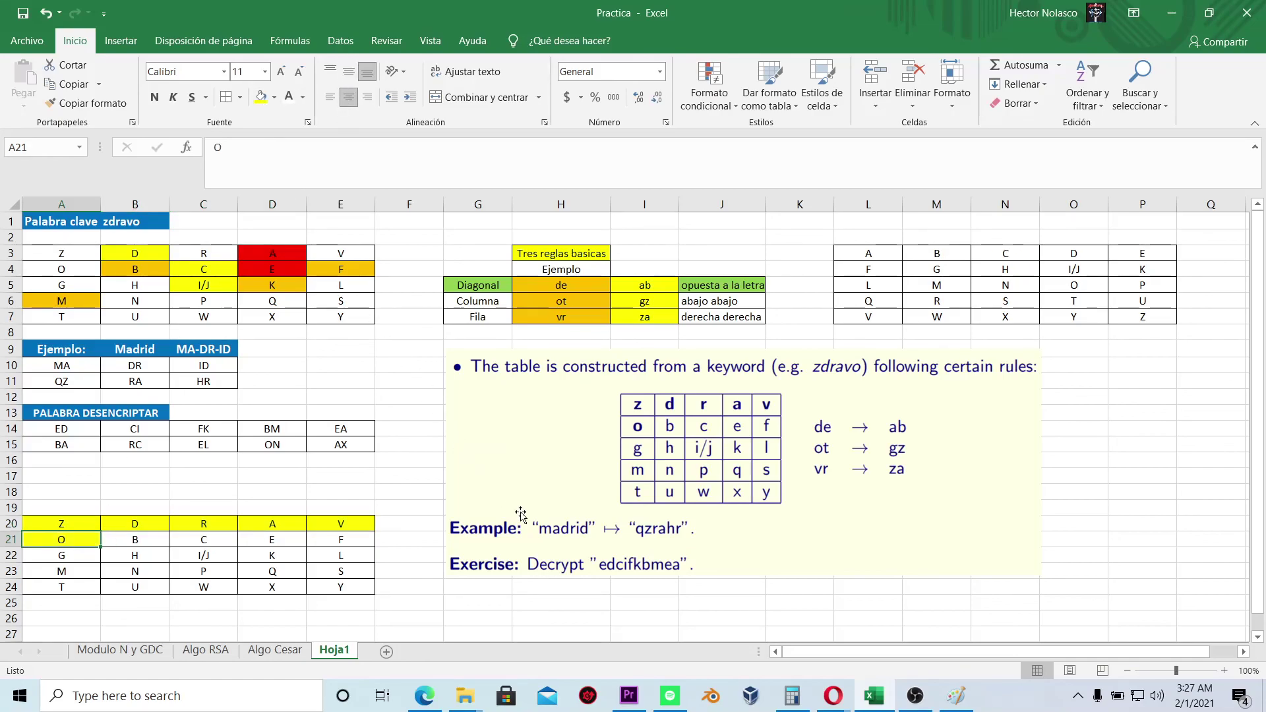